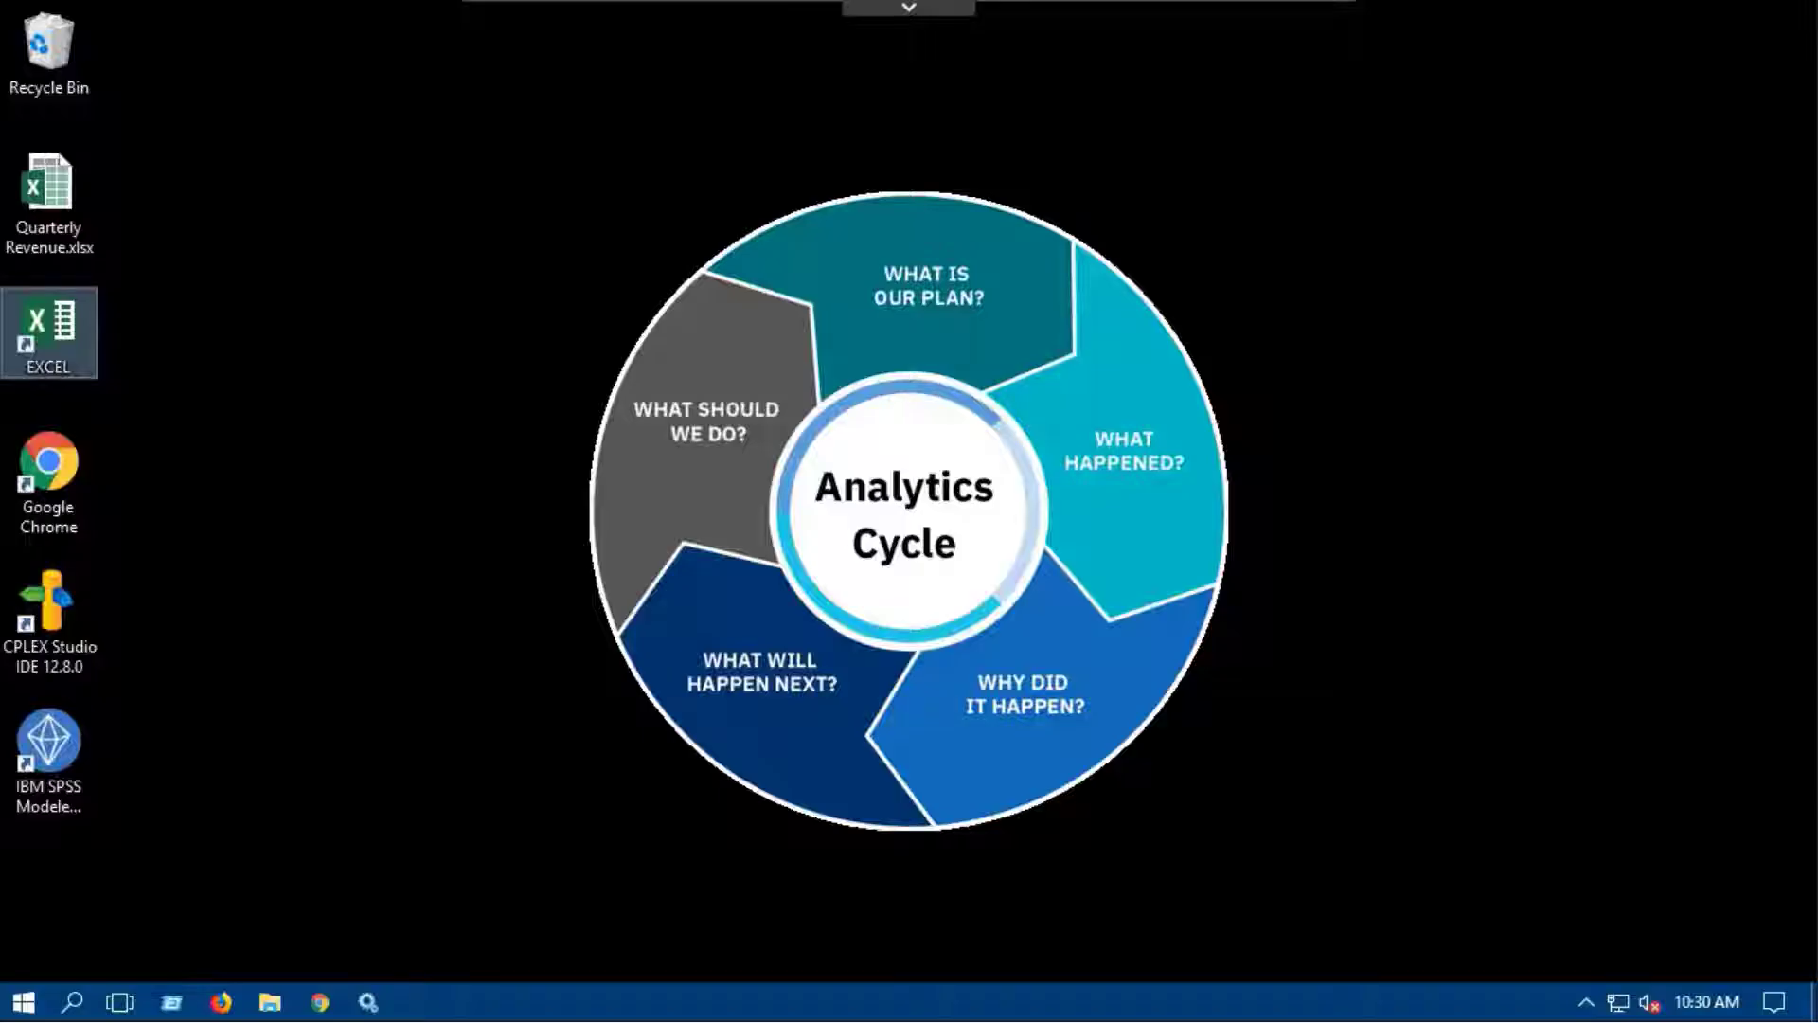
# Step: Open a blank Excel workbook and log in to the IBM Demos Planning Analytics server
pyautogui.doubleClick(50, 322)
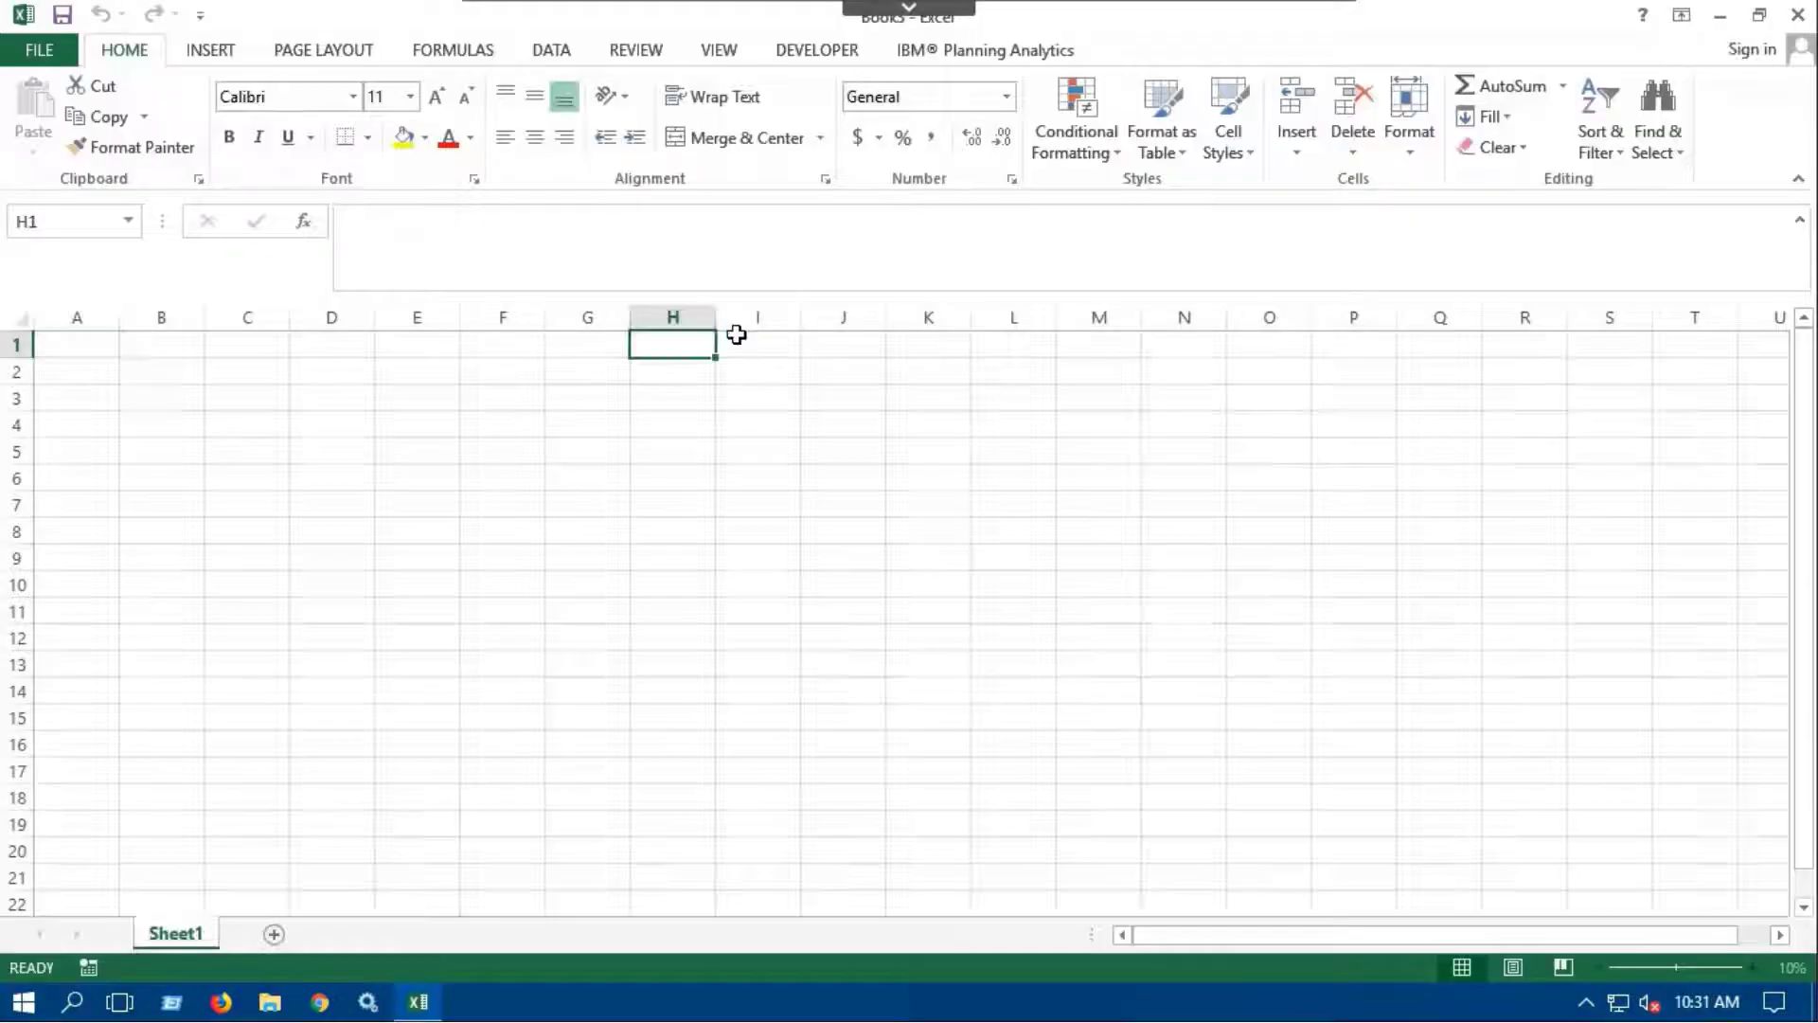
pyautogui.click(988, 48)
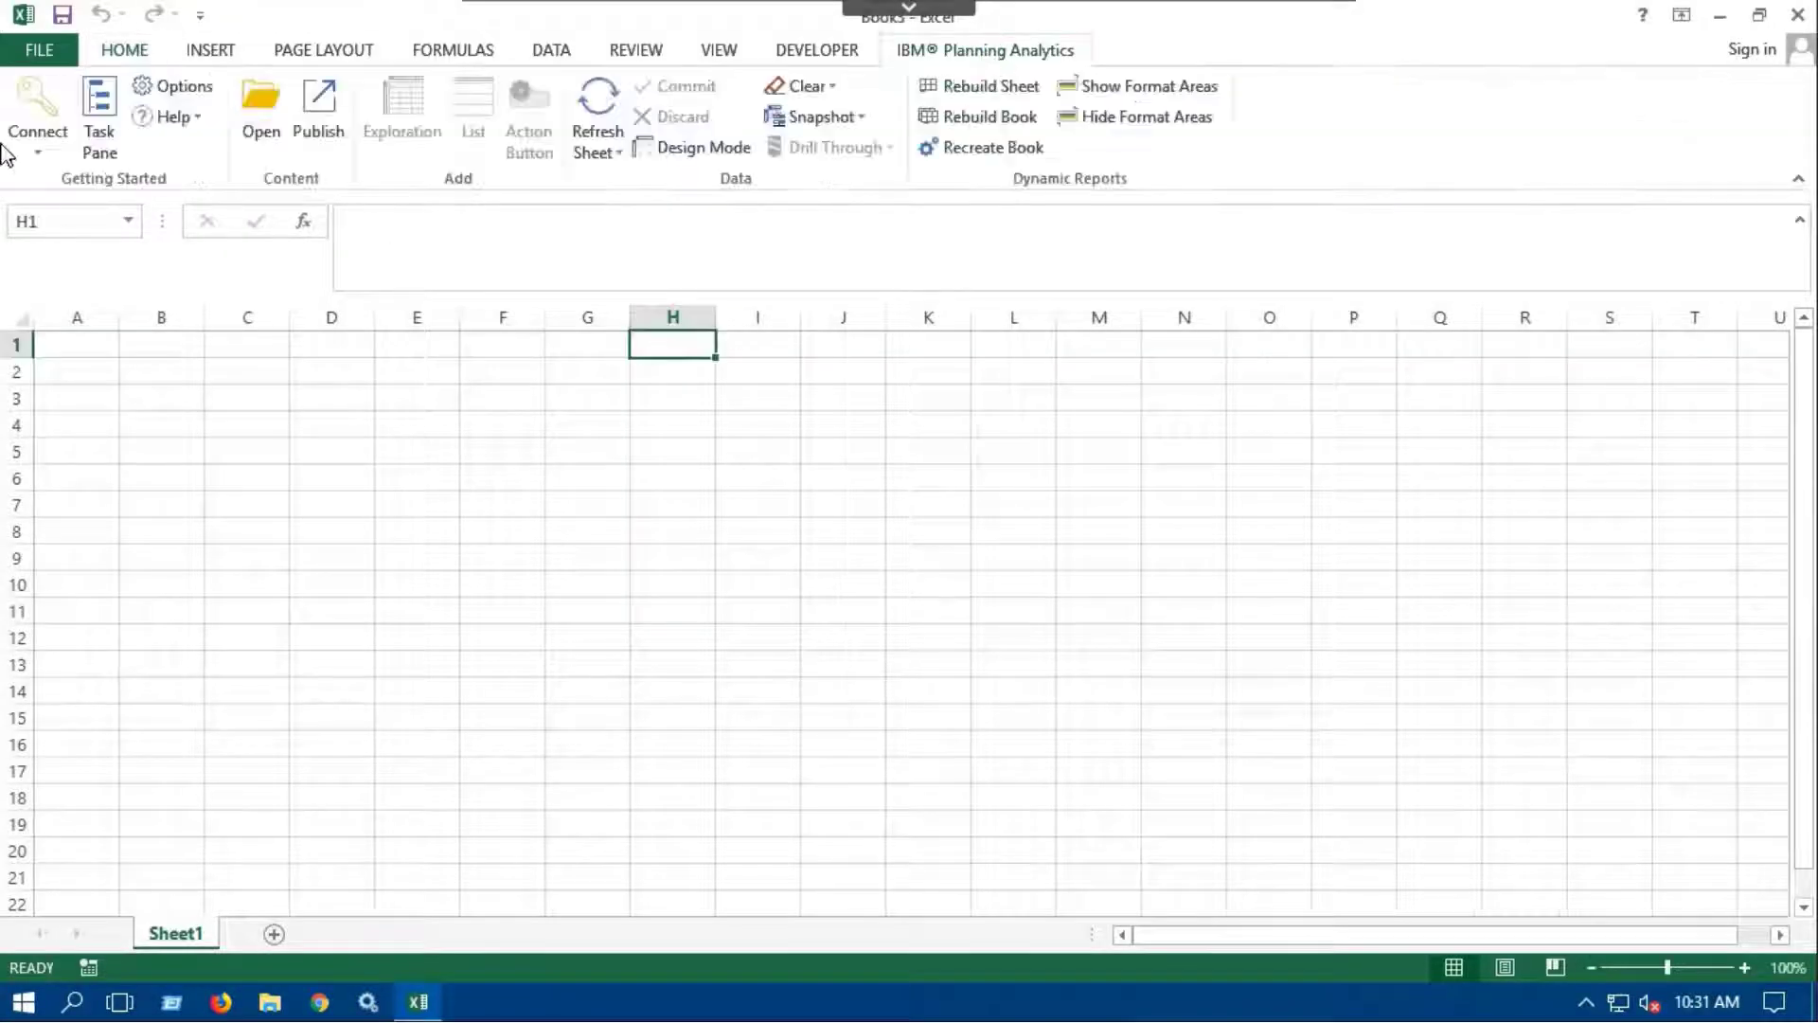
pyautogui.click(39, 135)
pyautogui.click(82, 280)
pyautogui.write('pm')
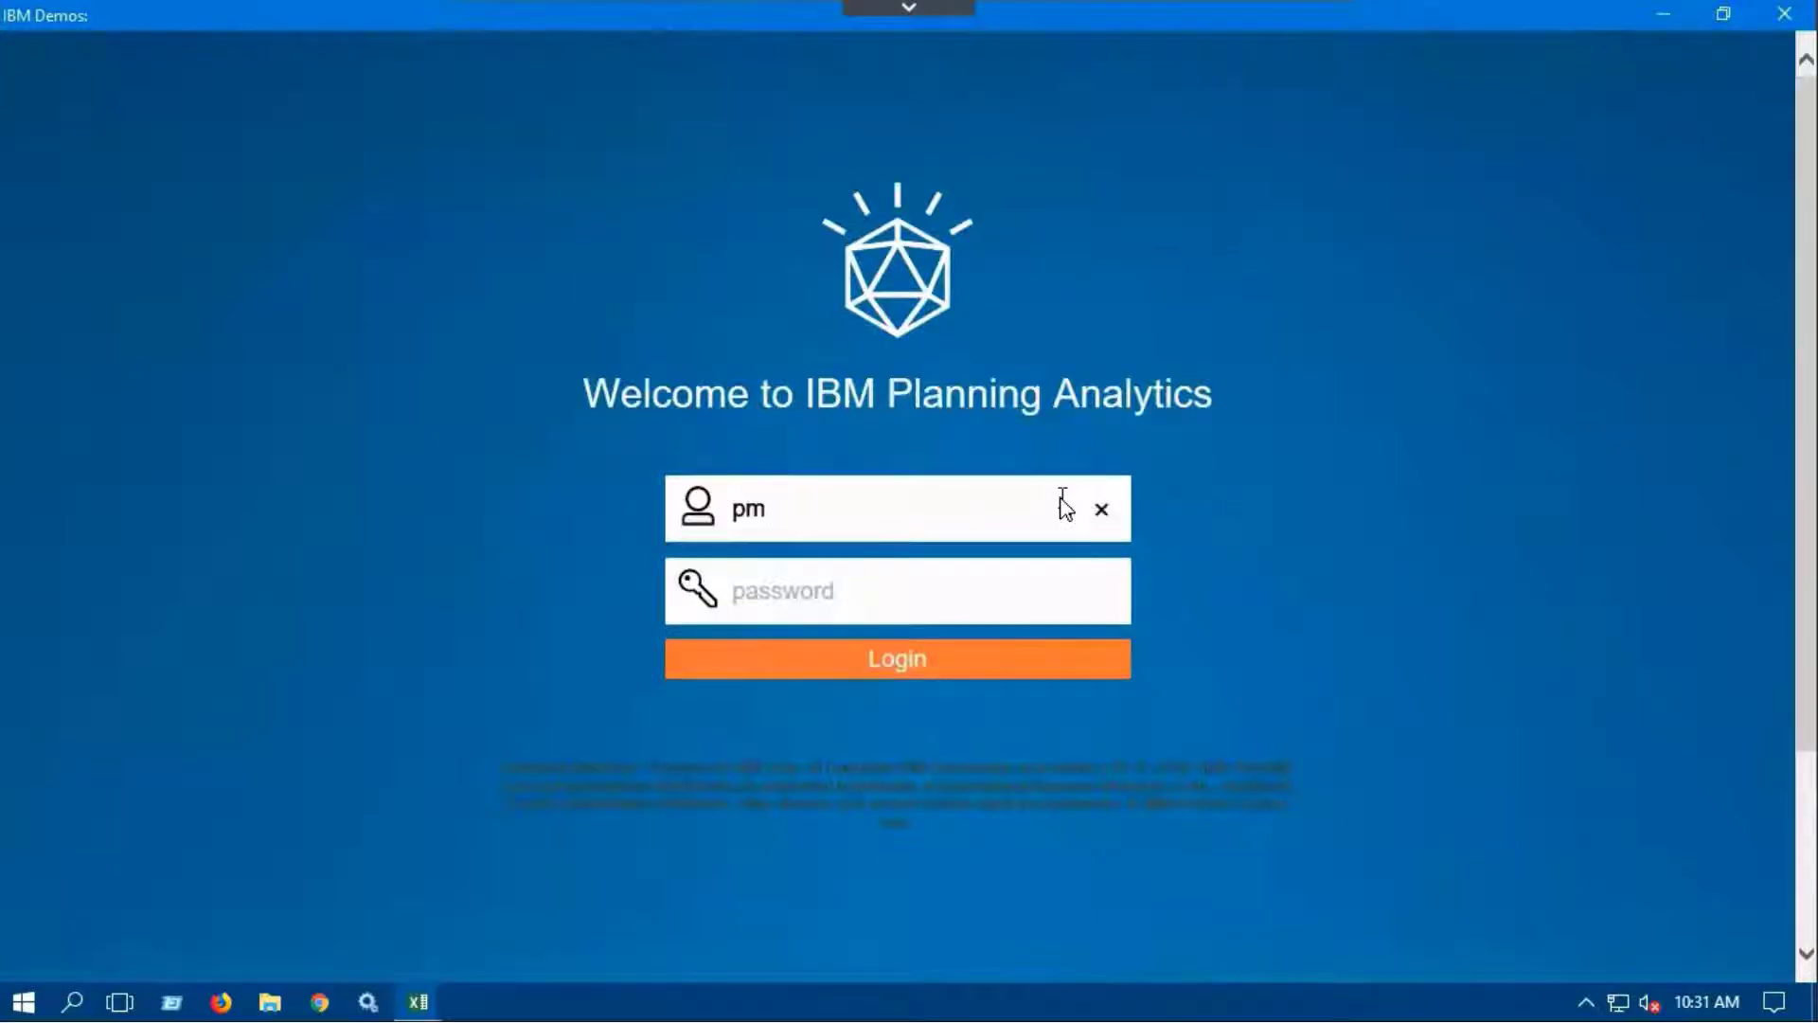
pyautogui.press('Tab')
pyautogui.write('password')
pyautogui.press('Return')
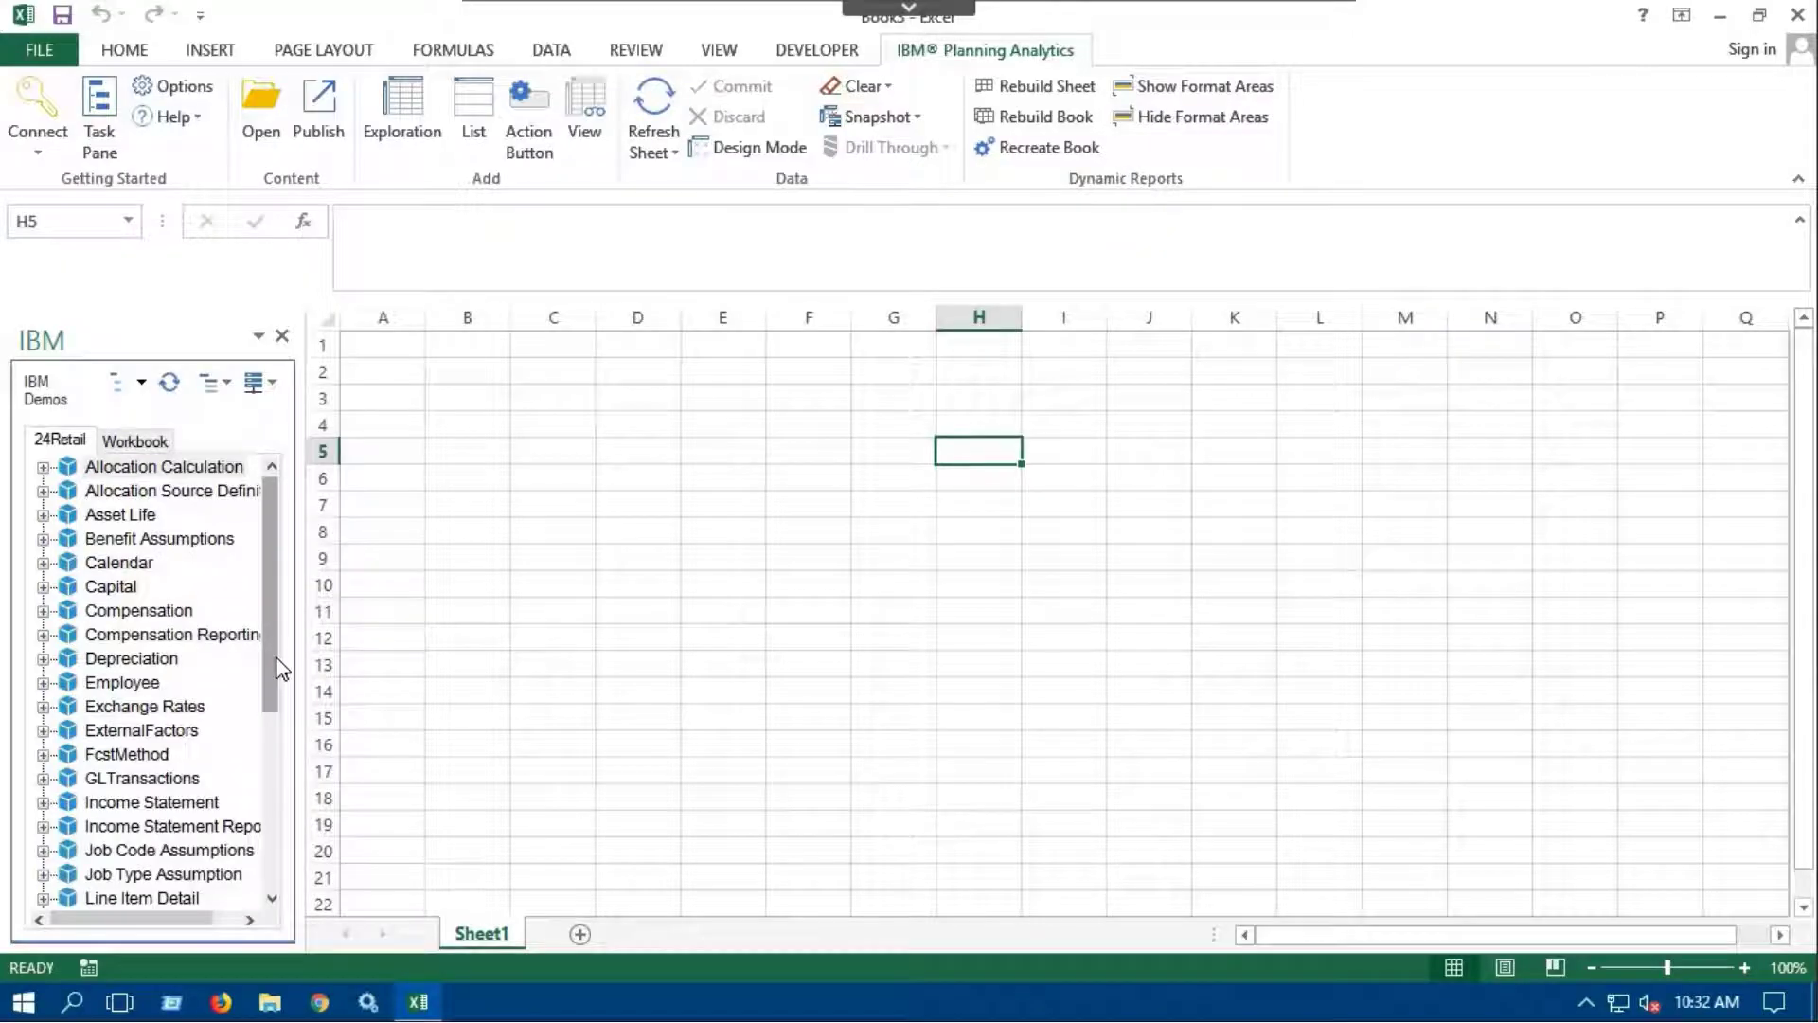
pyautogui.moveTo(278, 658); pyautogui.dragTo(277, 717)
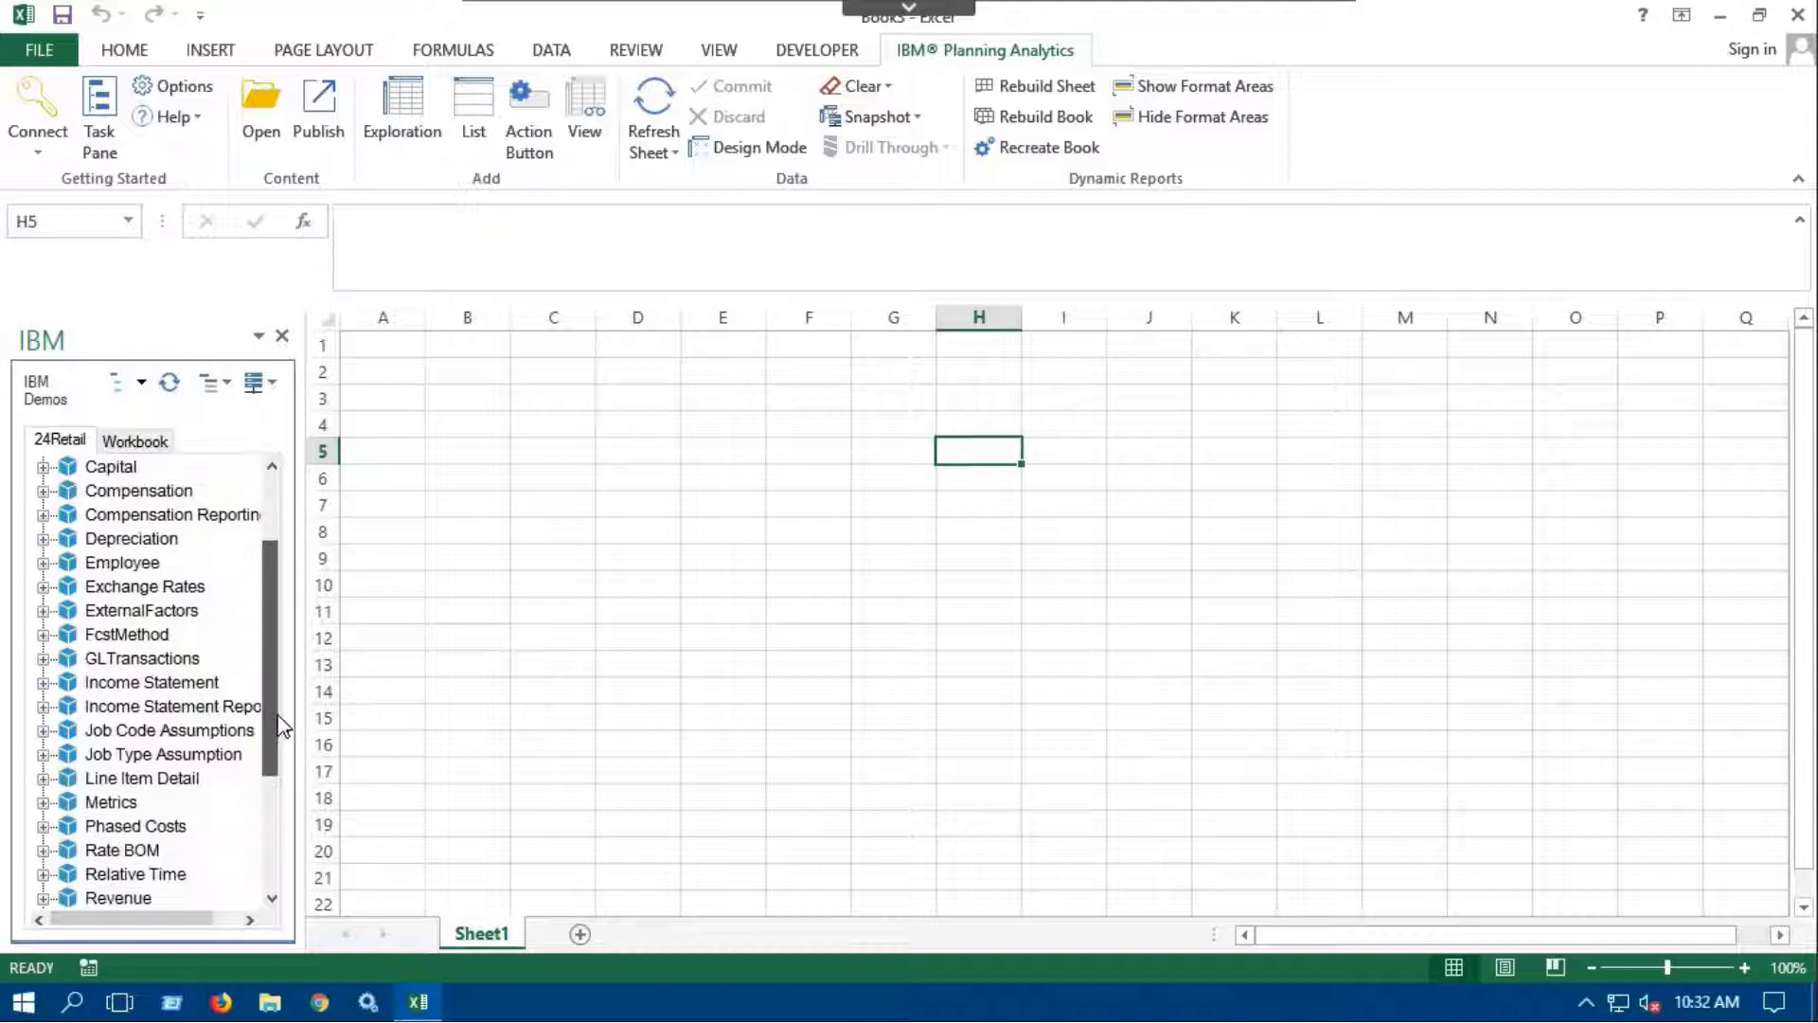
pyautogui.scroll(-1, 280, 725)
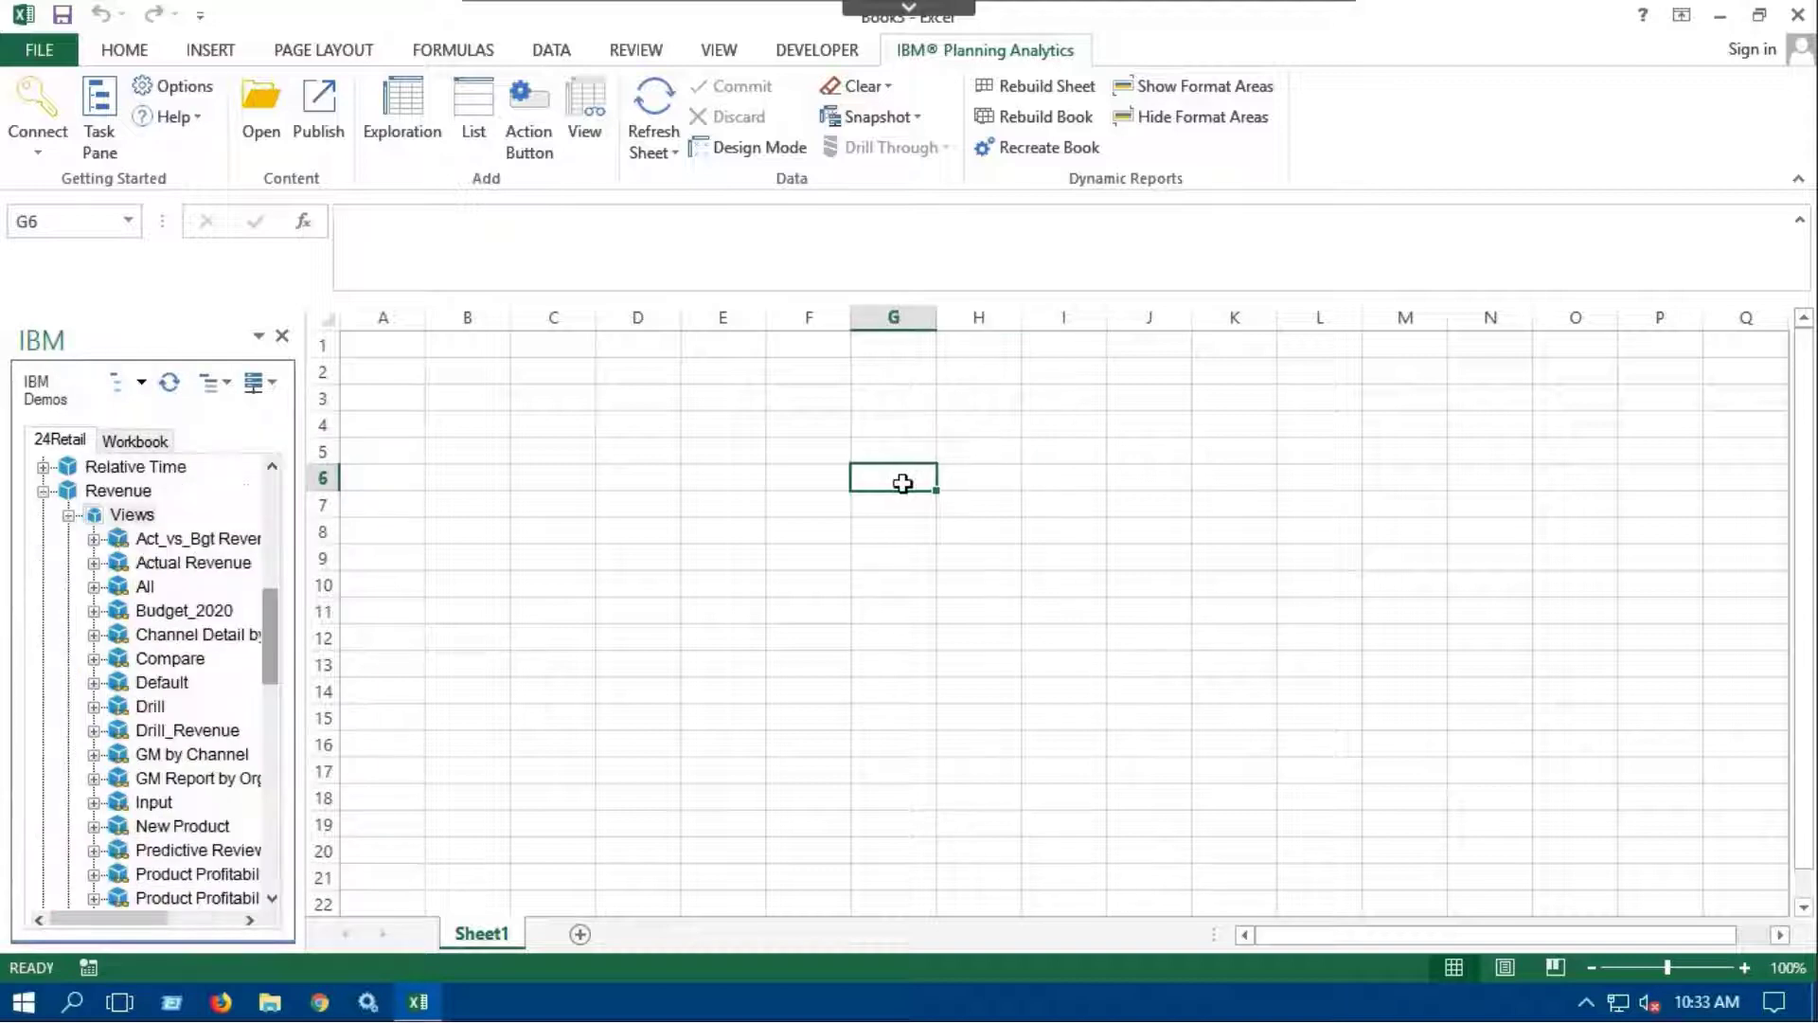
# Step: Insert the Revenue cube's Budget_2020 view as a dynamic report on Sheet1
pyautogui.rightClick(195, 611)
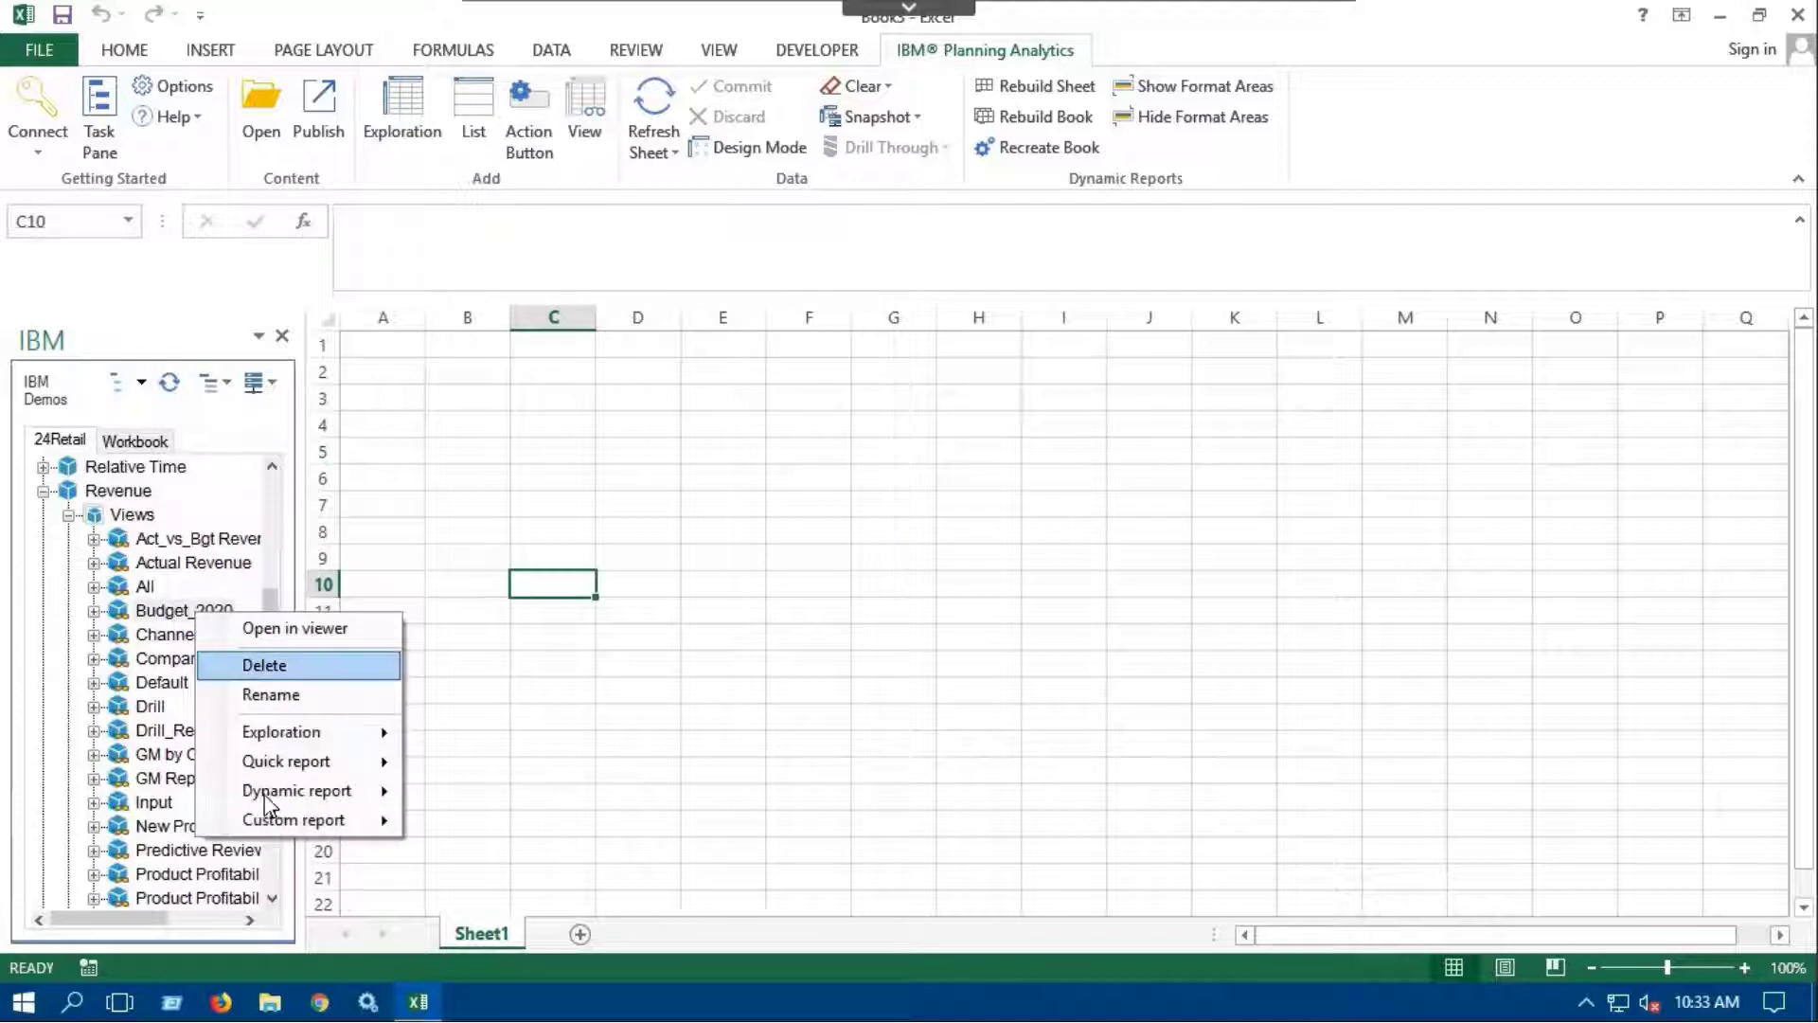
pyautogui.moveTo(295, 789)
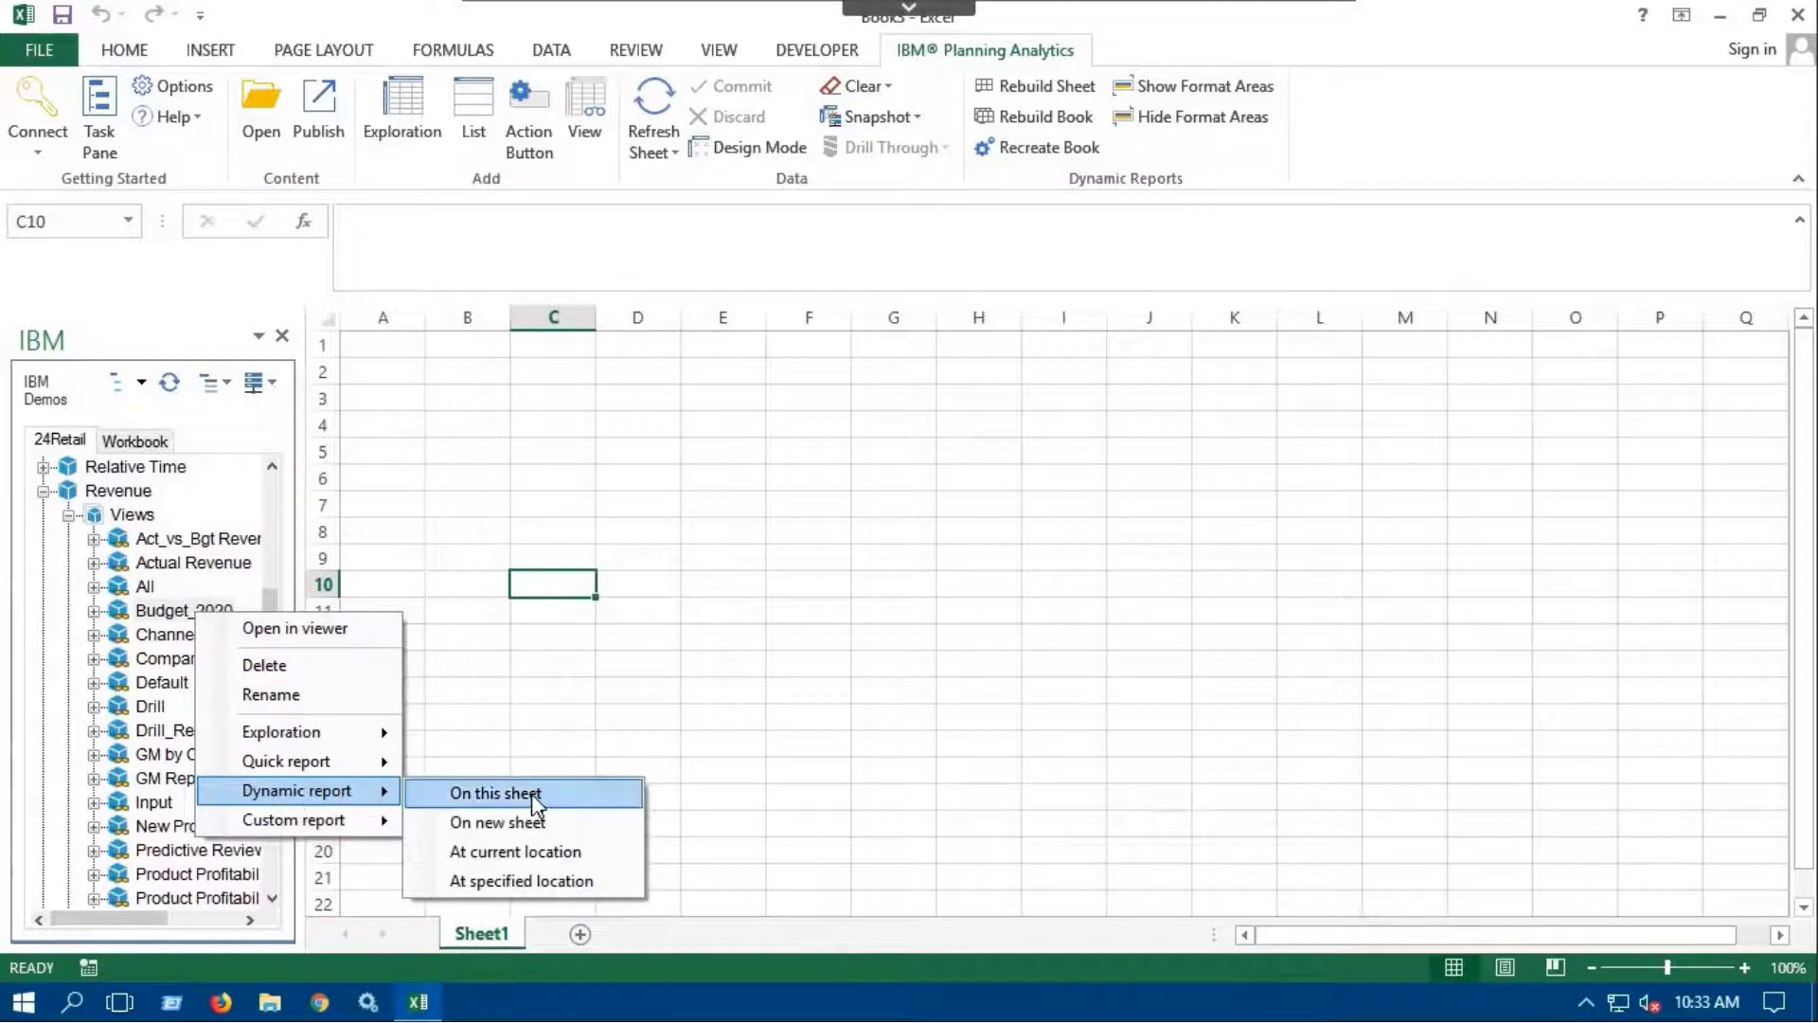
pyautogui.press('Return')
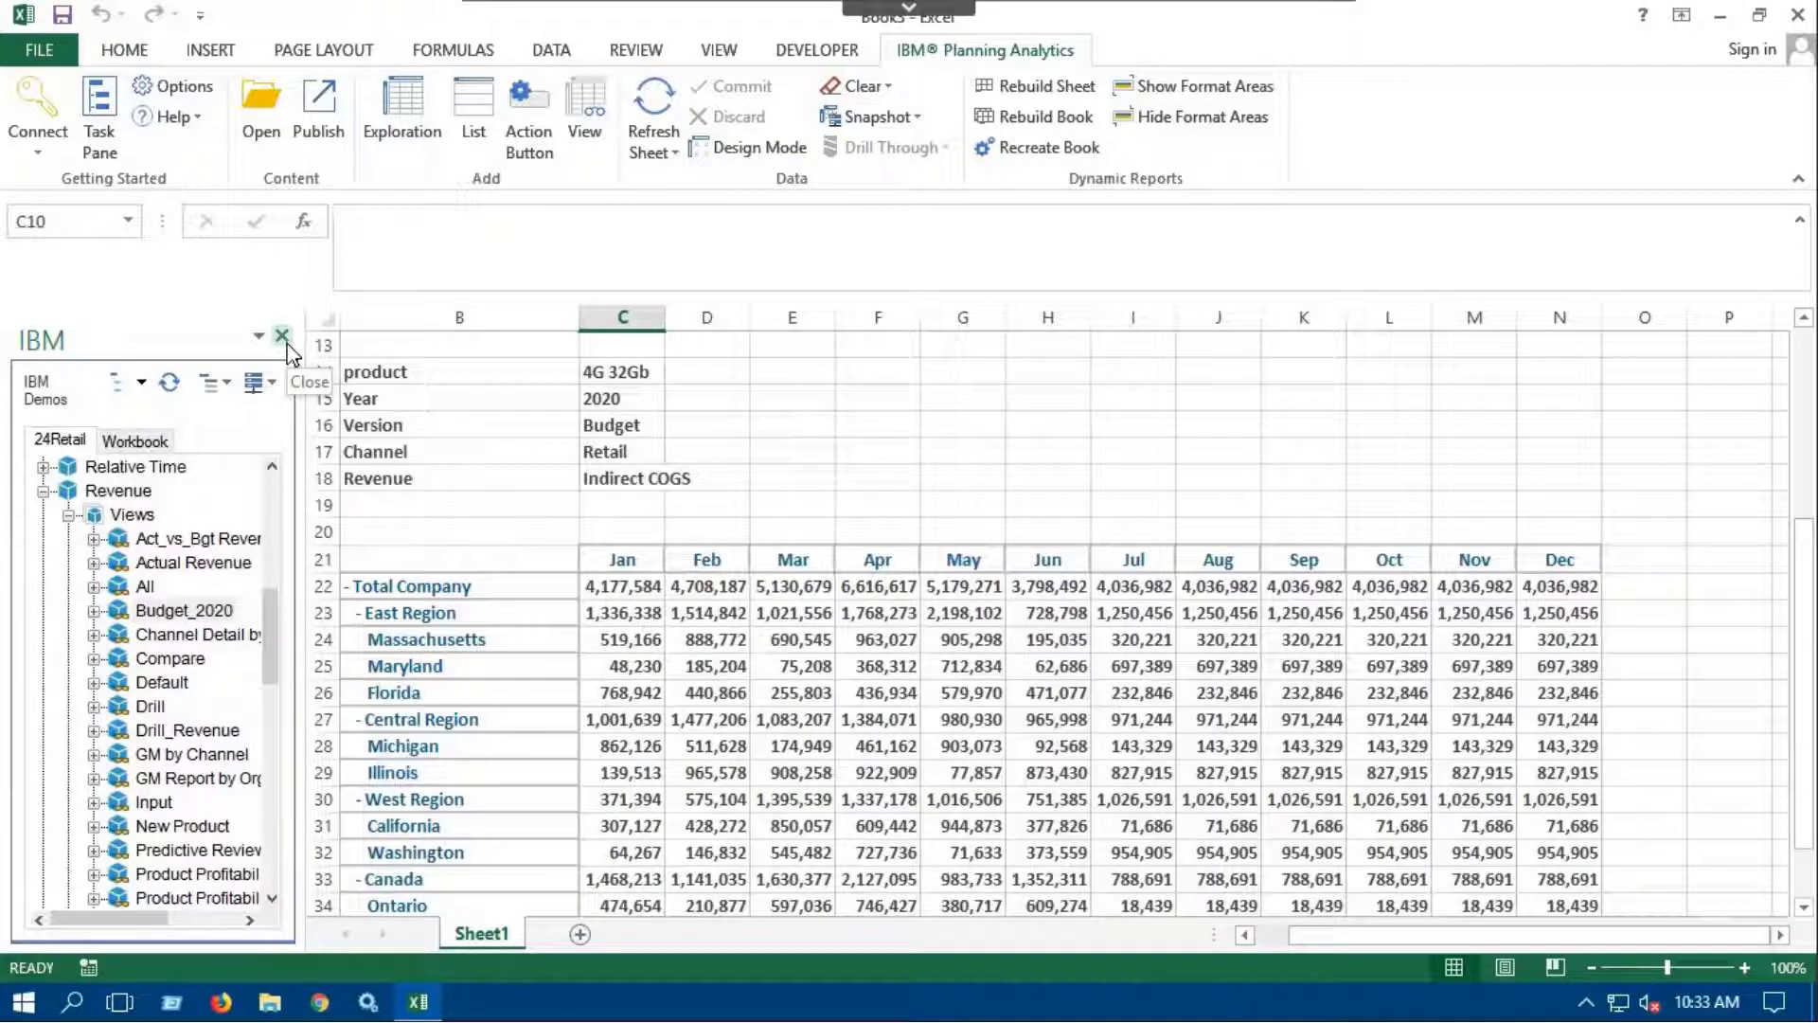
# Step: Close the task pane, collapse and re-expand East Region, then select the whole sheet
pyautogui.click(284, 338)
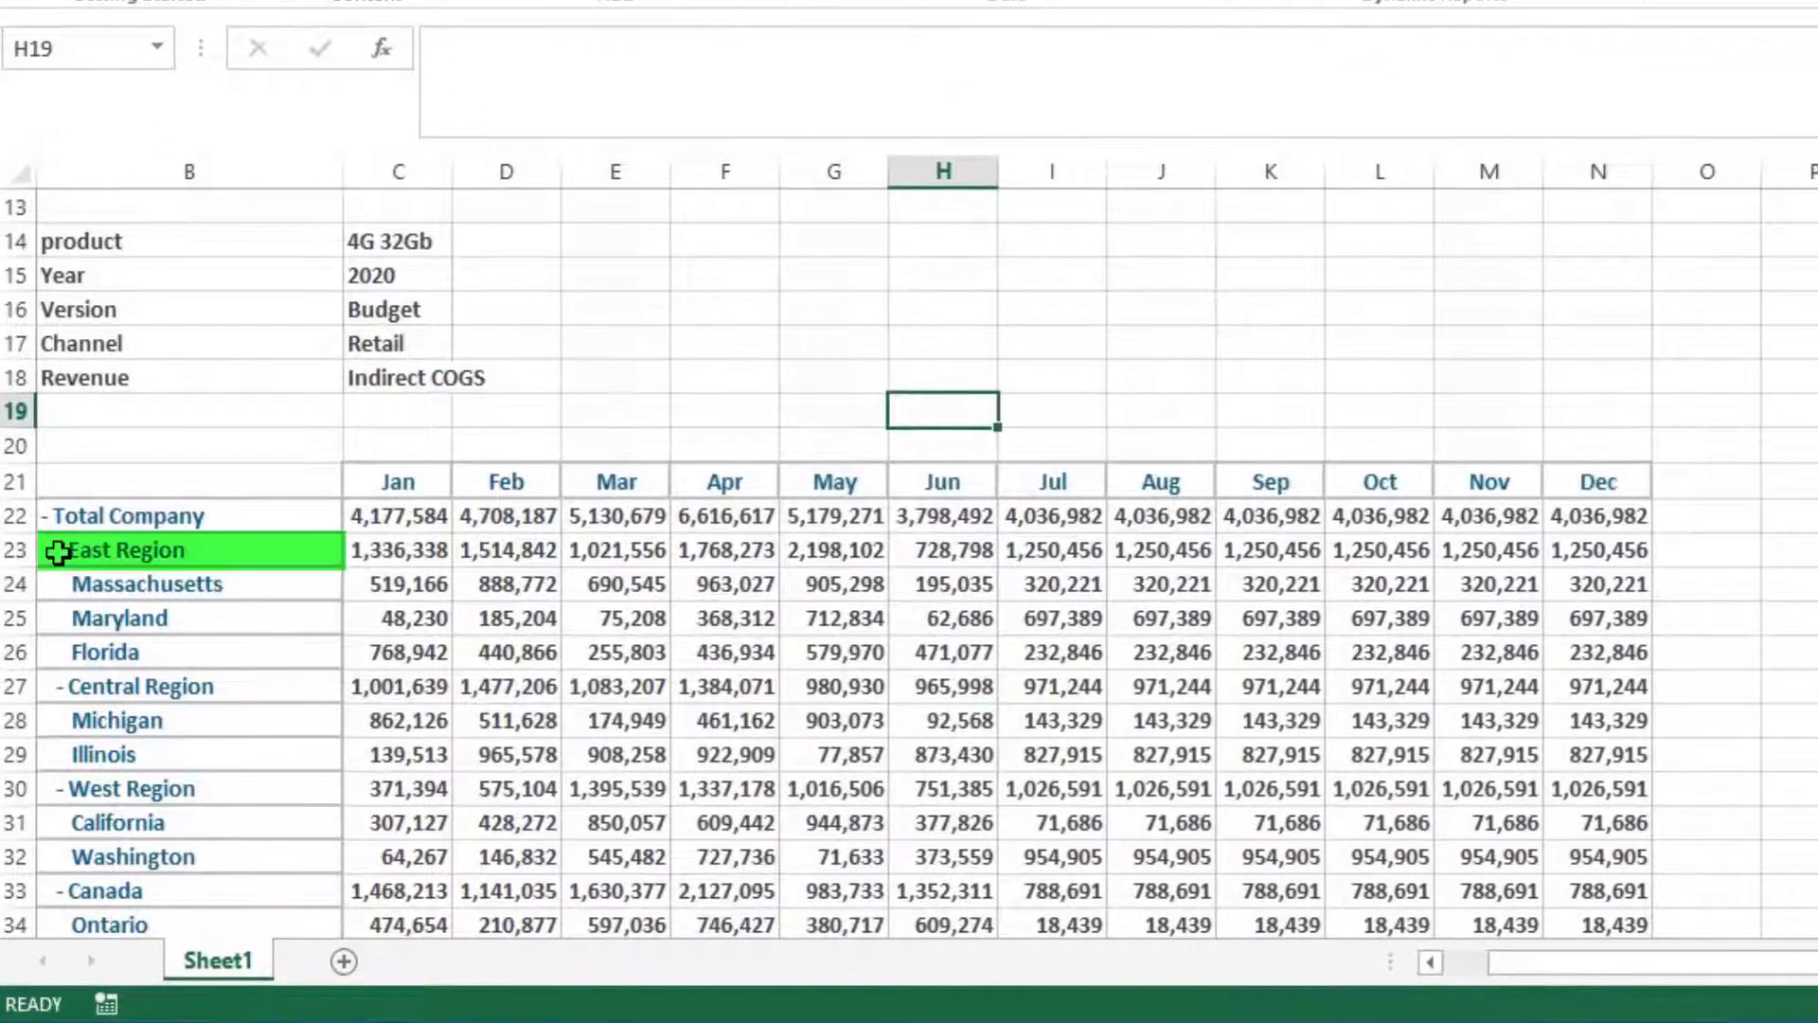
pyautogui.click(62, 552)
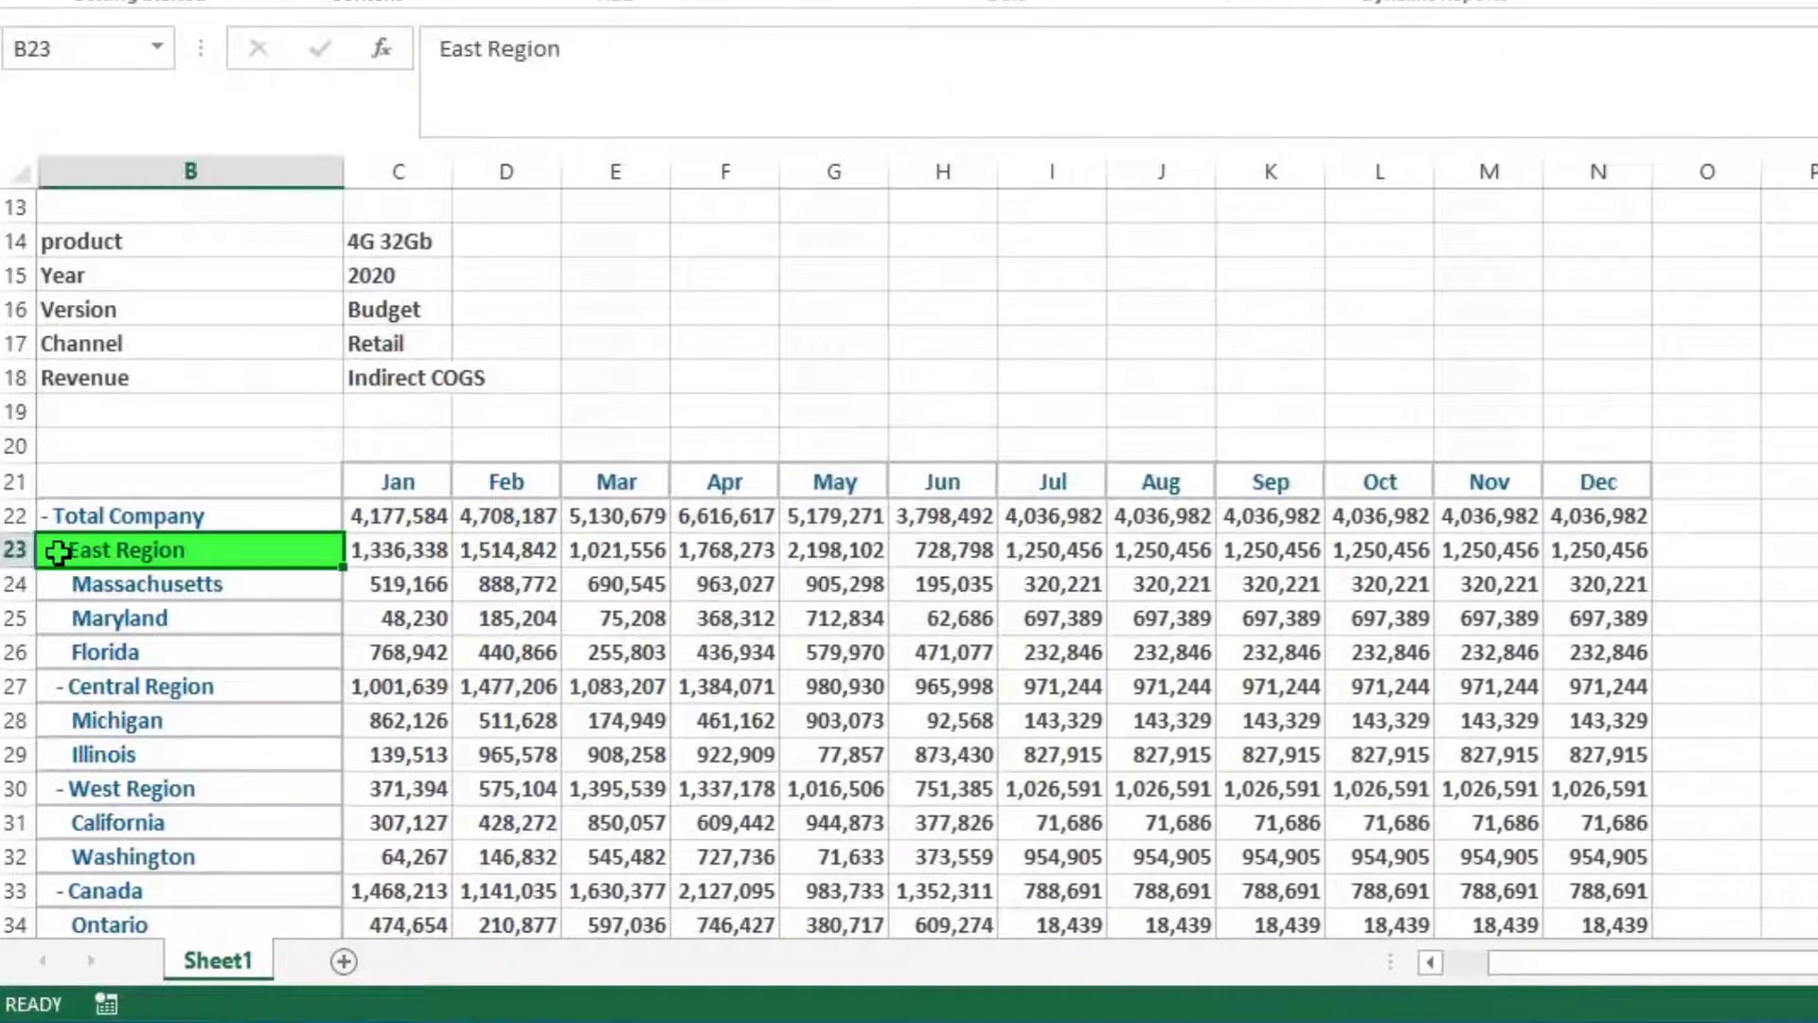
pyautogui.doubleClick(53, 550)
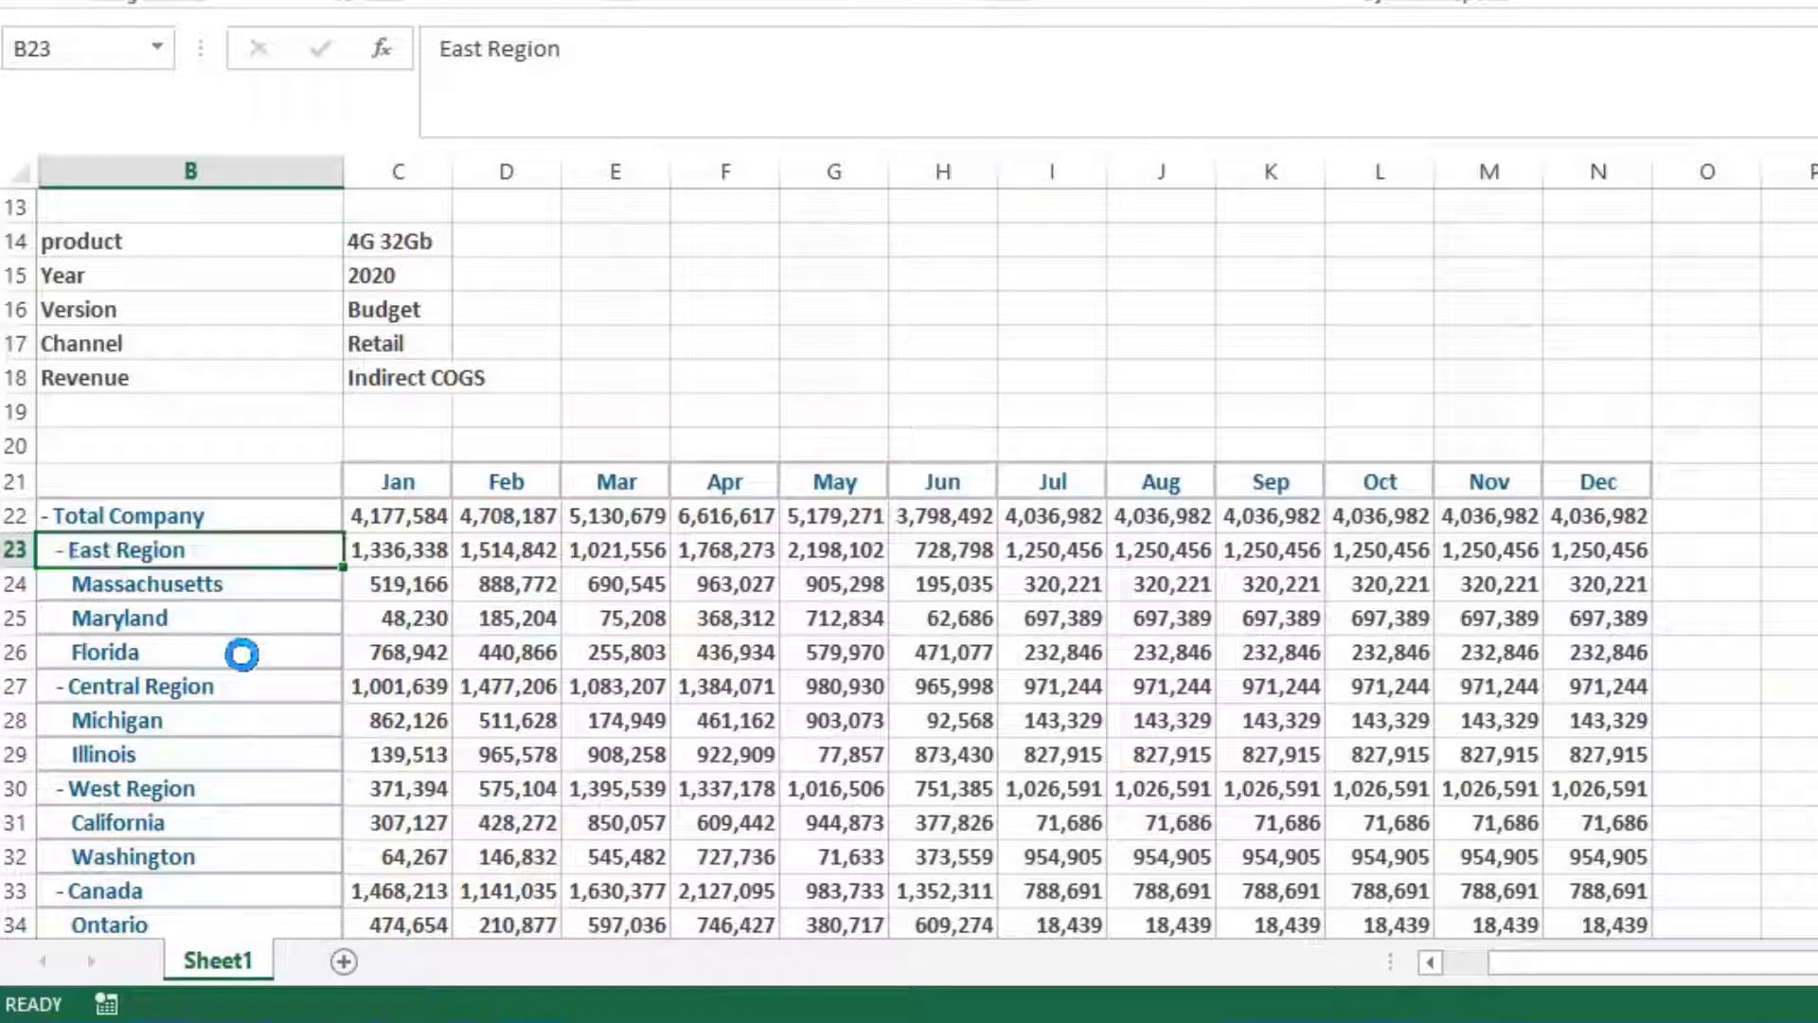
pyautogui.doubleClick(66, 554)
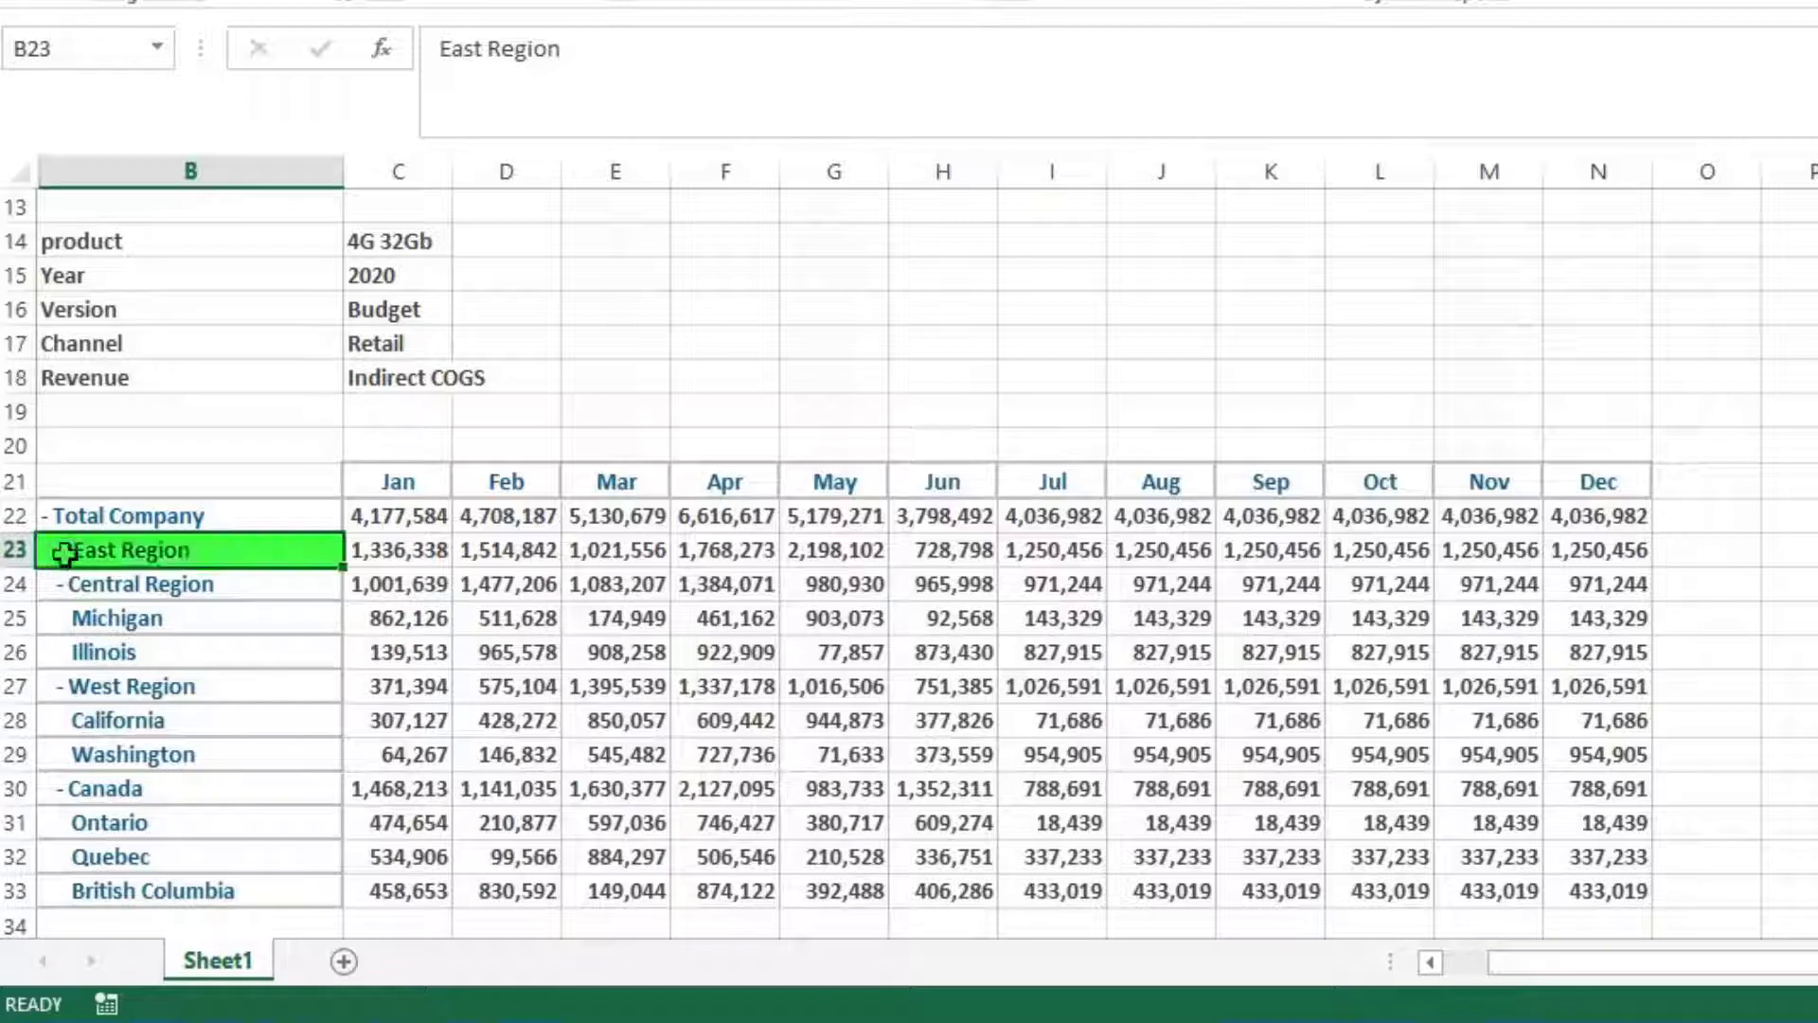
pyautogui.doubleClick(65, 554)
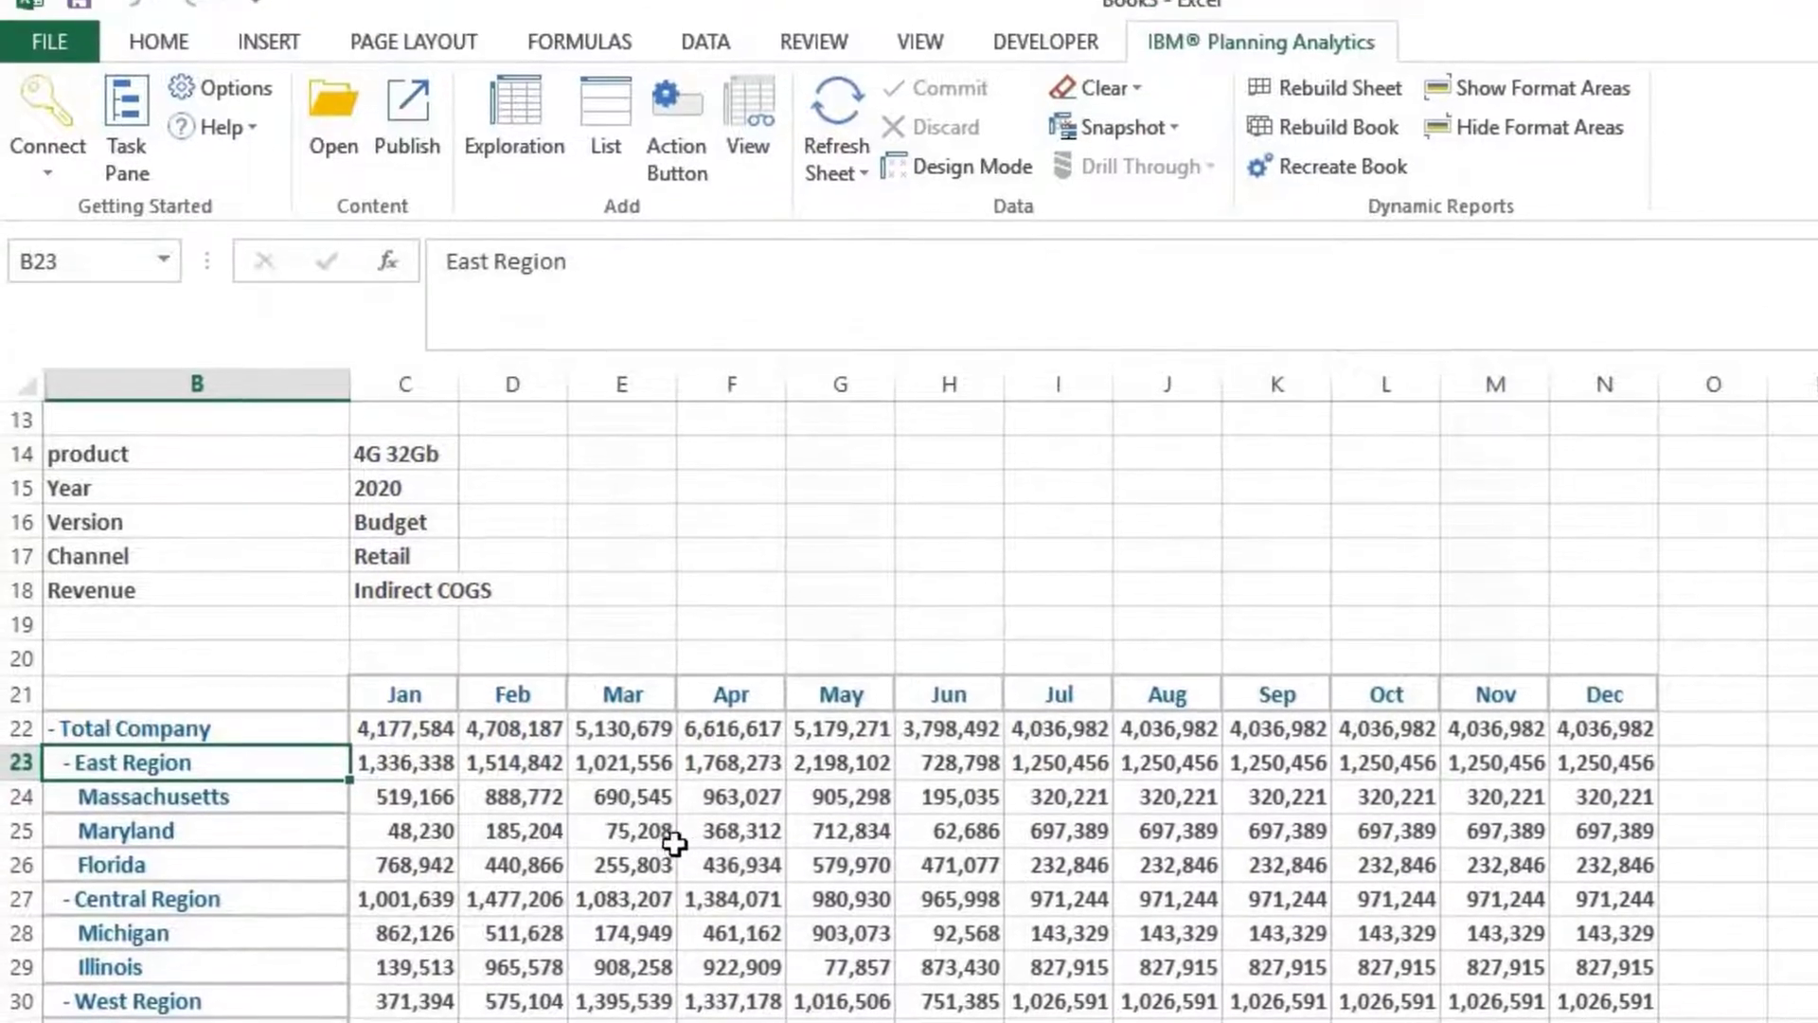
pyautogui.click(73, 445)
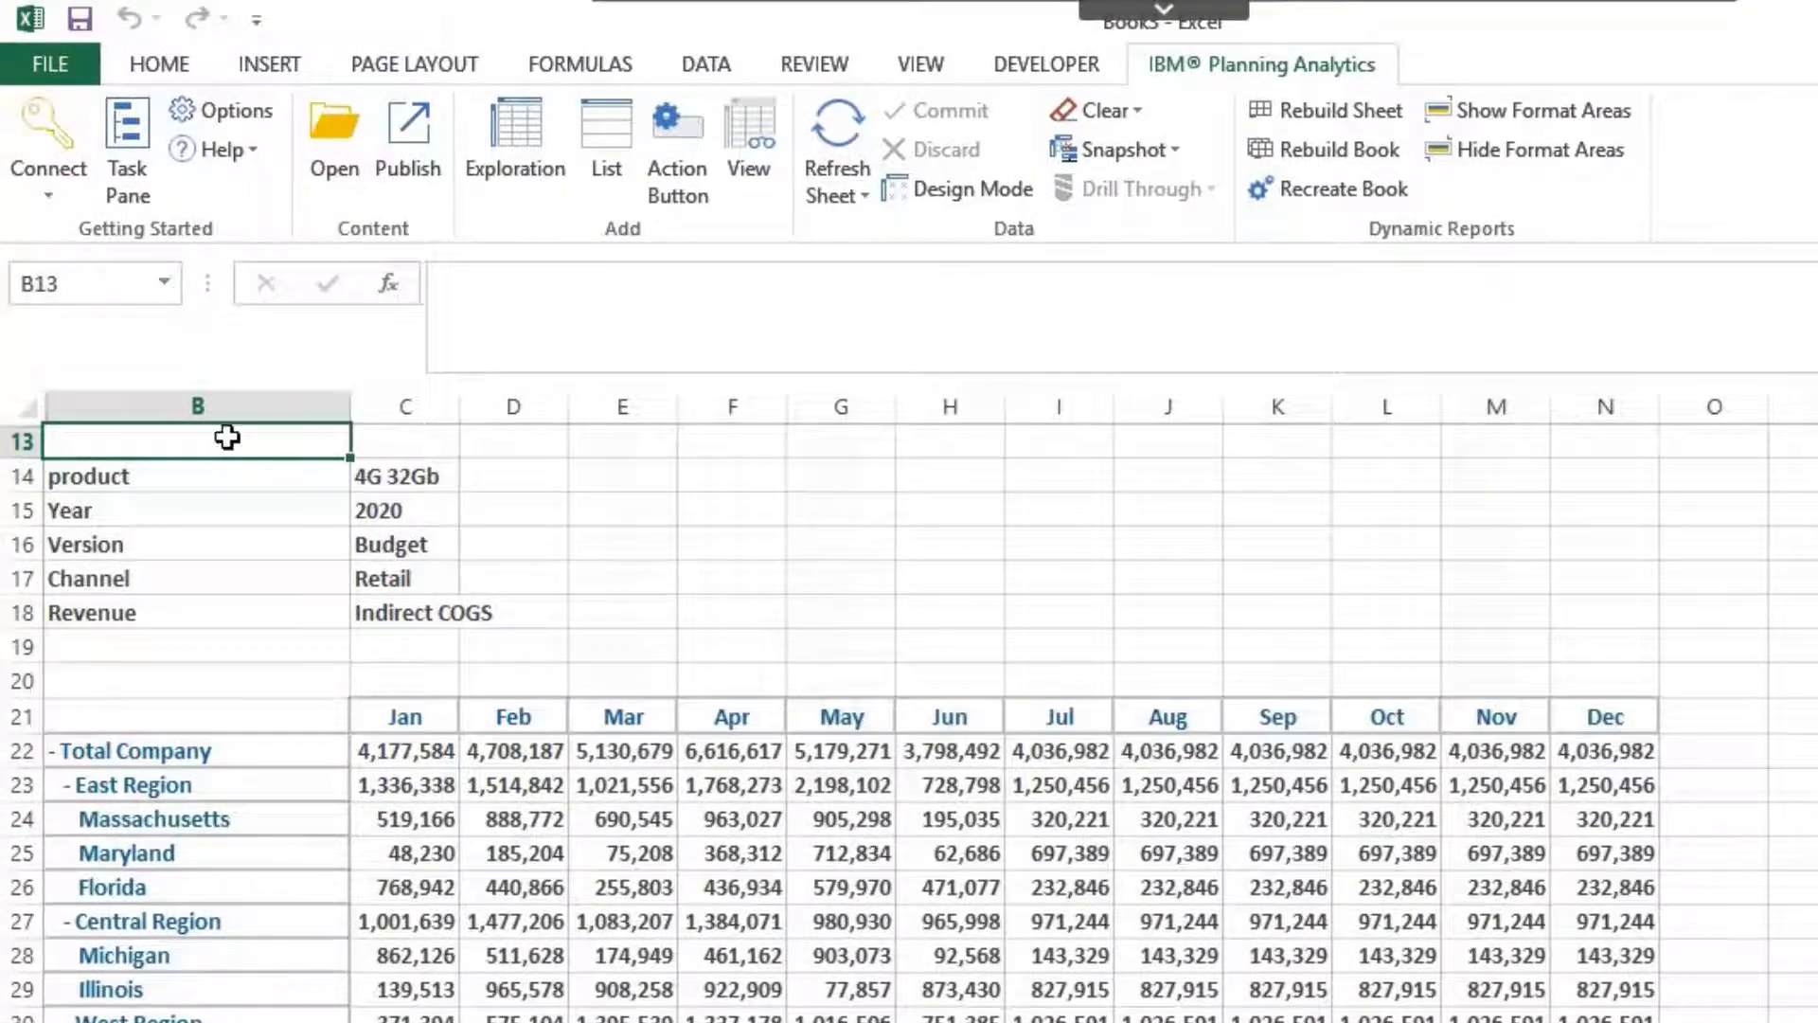
pyautogui.click(21, 410)
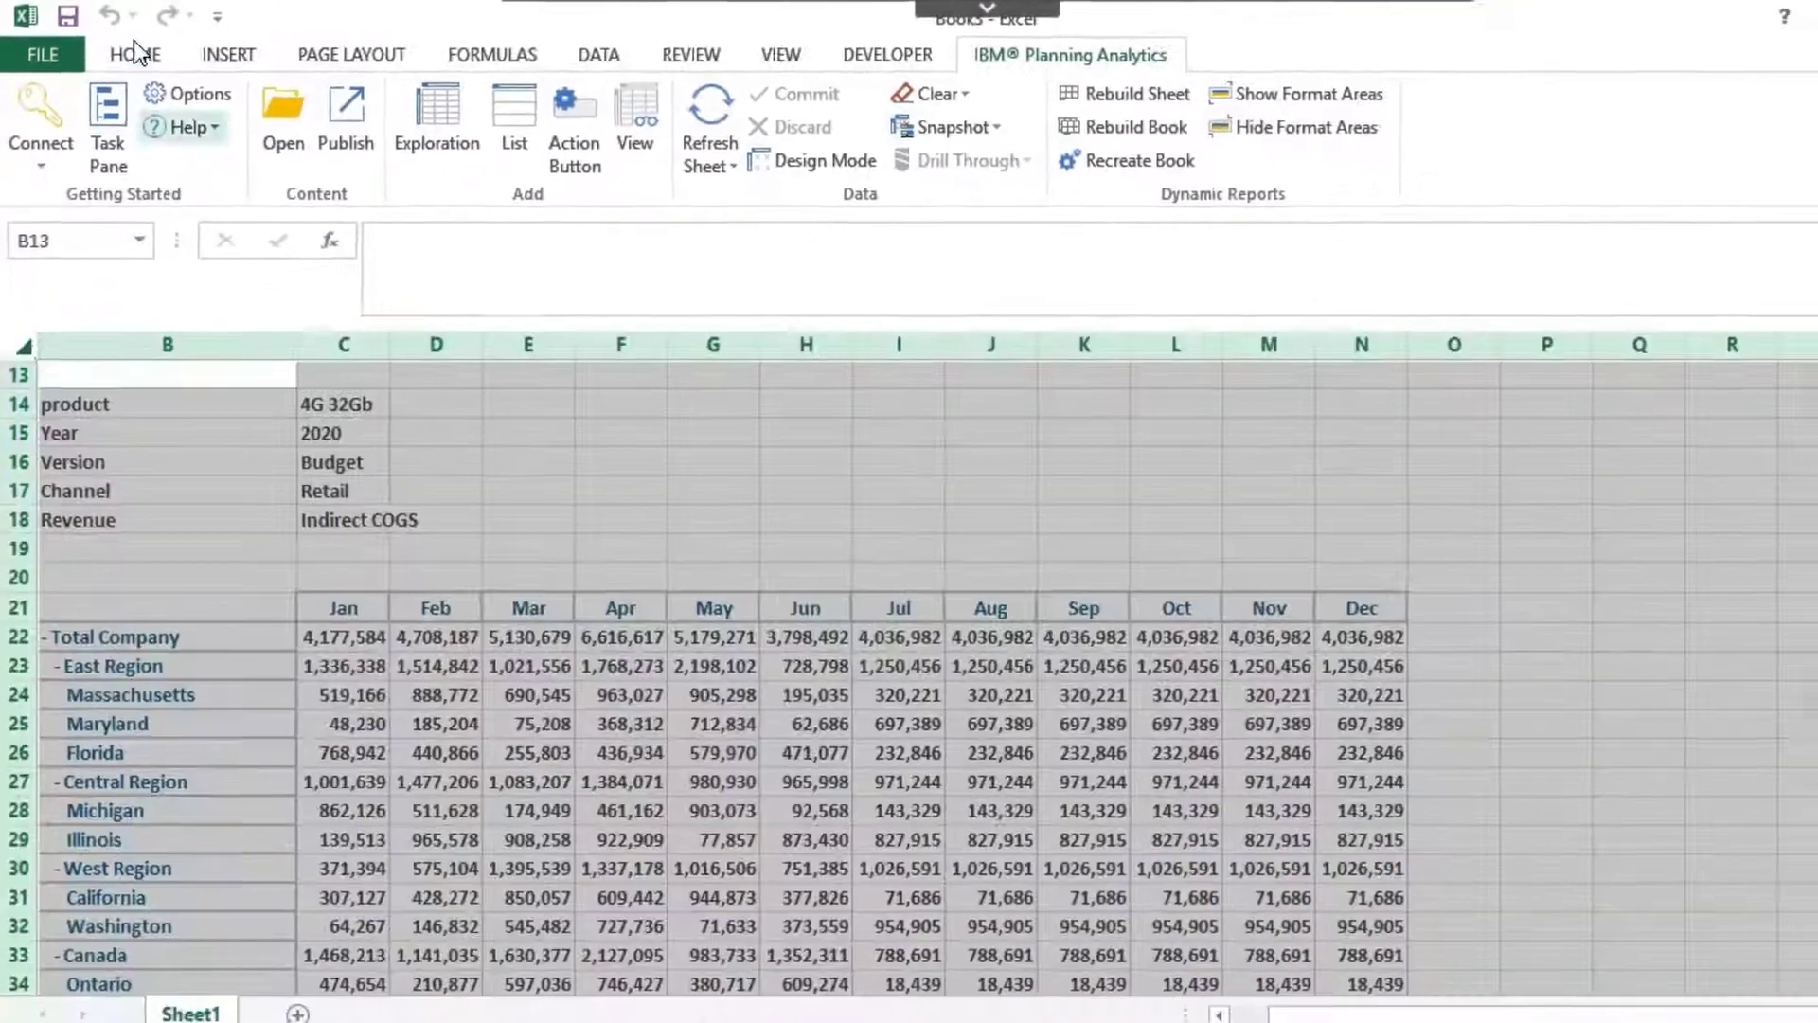
# Step: Unhide rows 1–12 and column A through Home > Format > Hide & Unhide
pyautogui.click(135, 53)
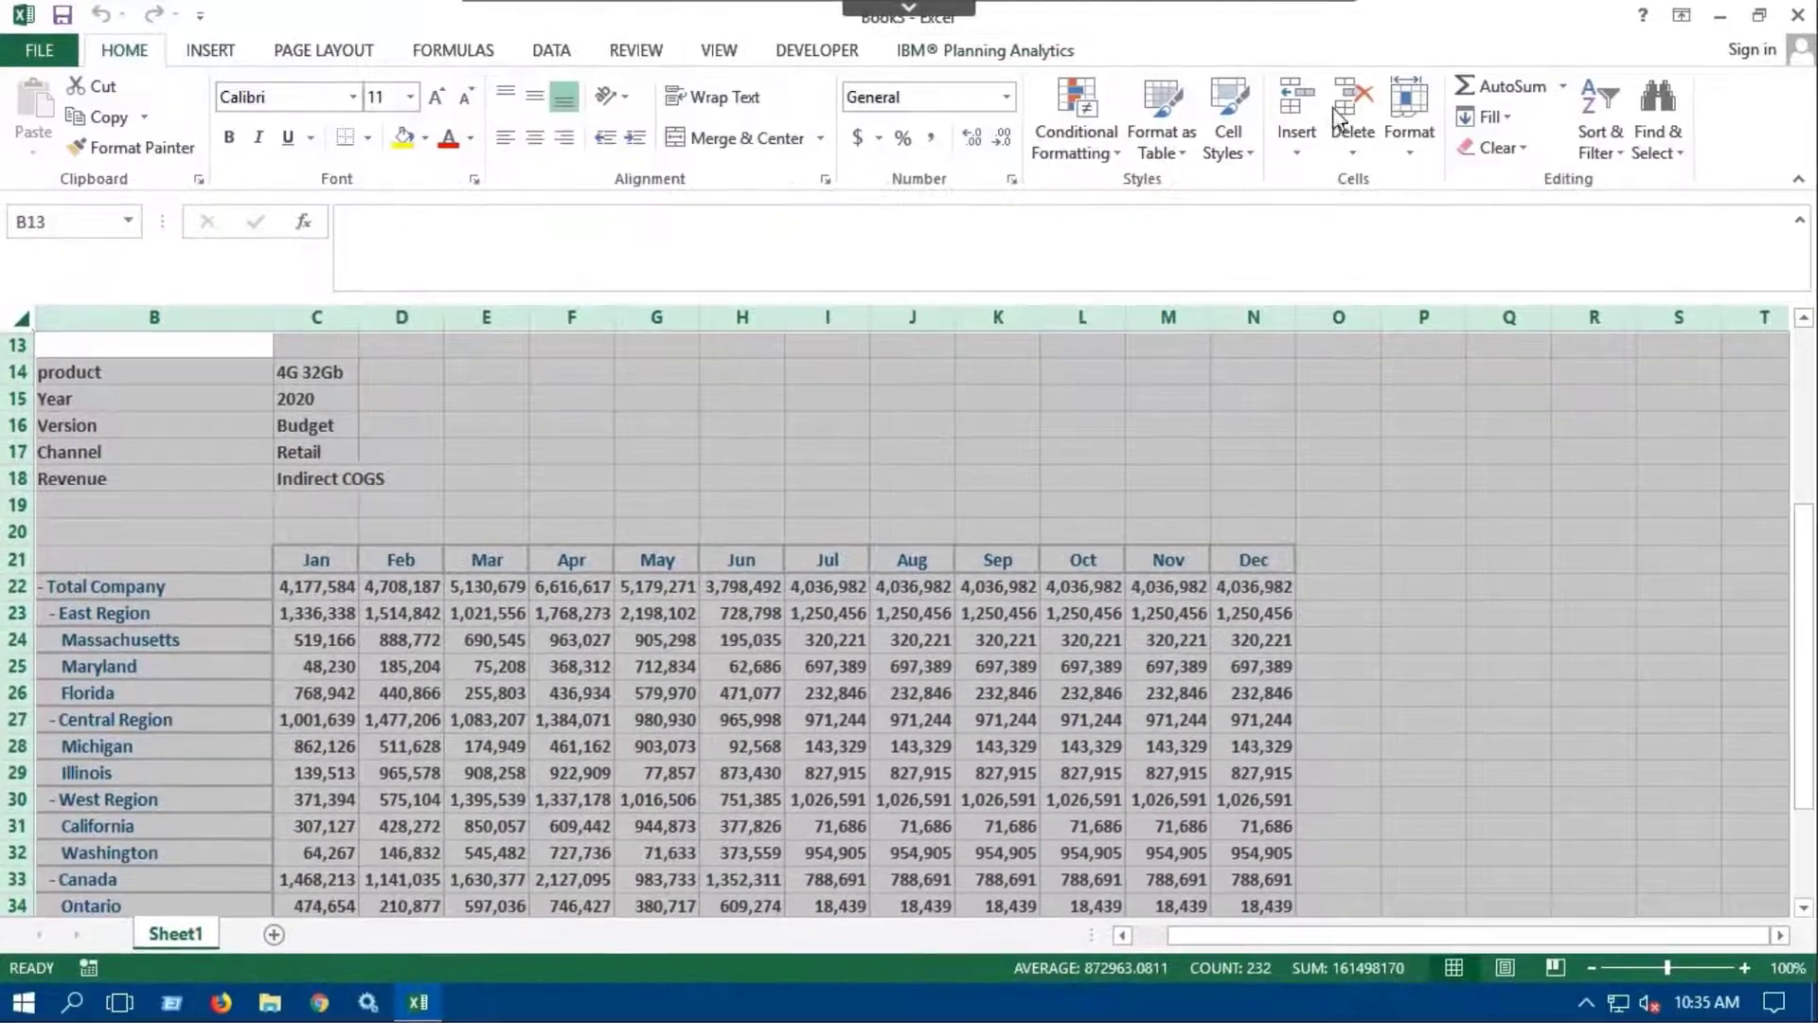
pyautogui.click(1409, 121)
pyautogui.moveTo(1477, 406)
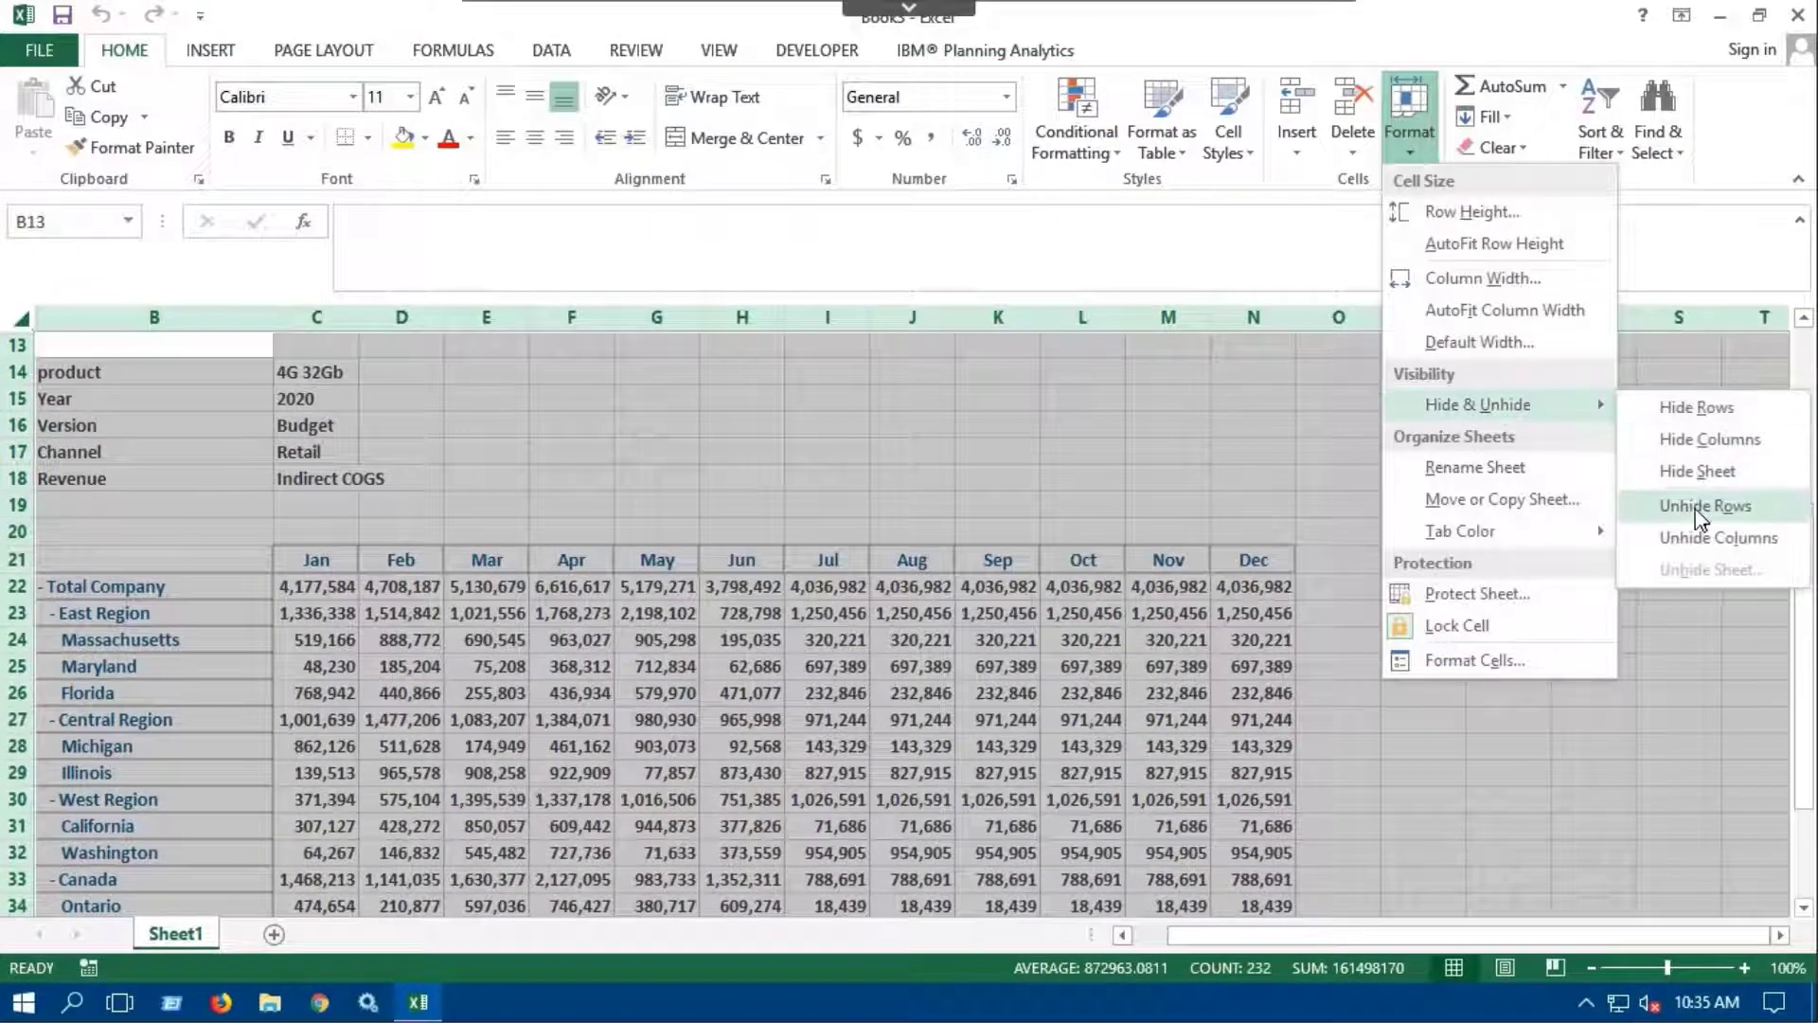
pyautogui.click(1701, 507)
pyautogui.click(1410, 121)
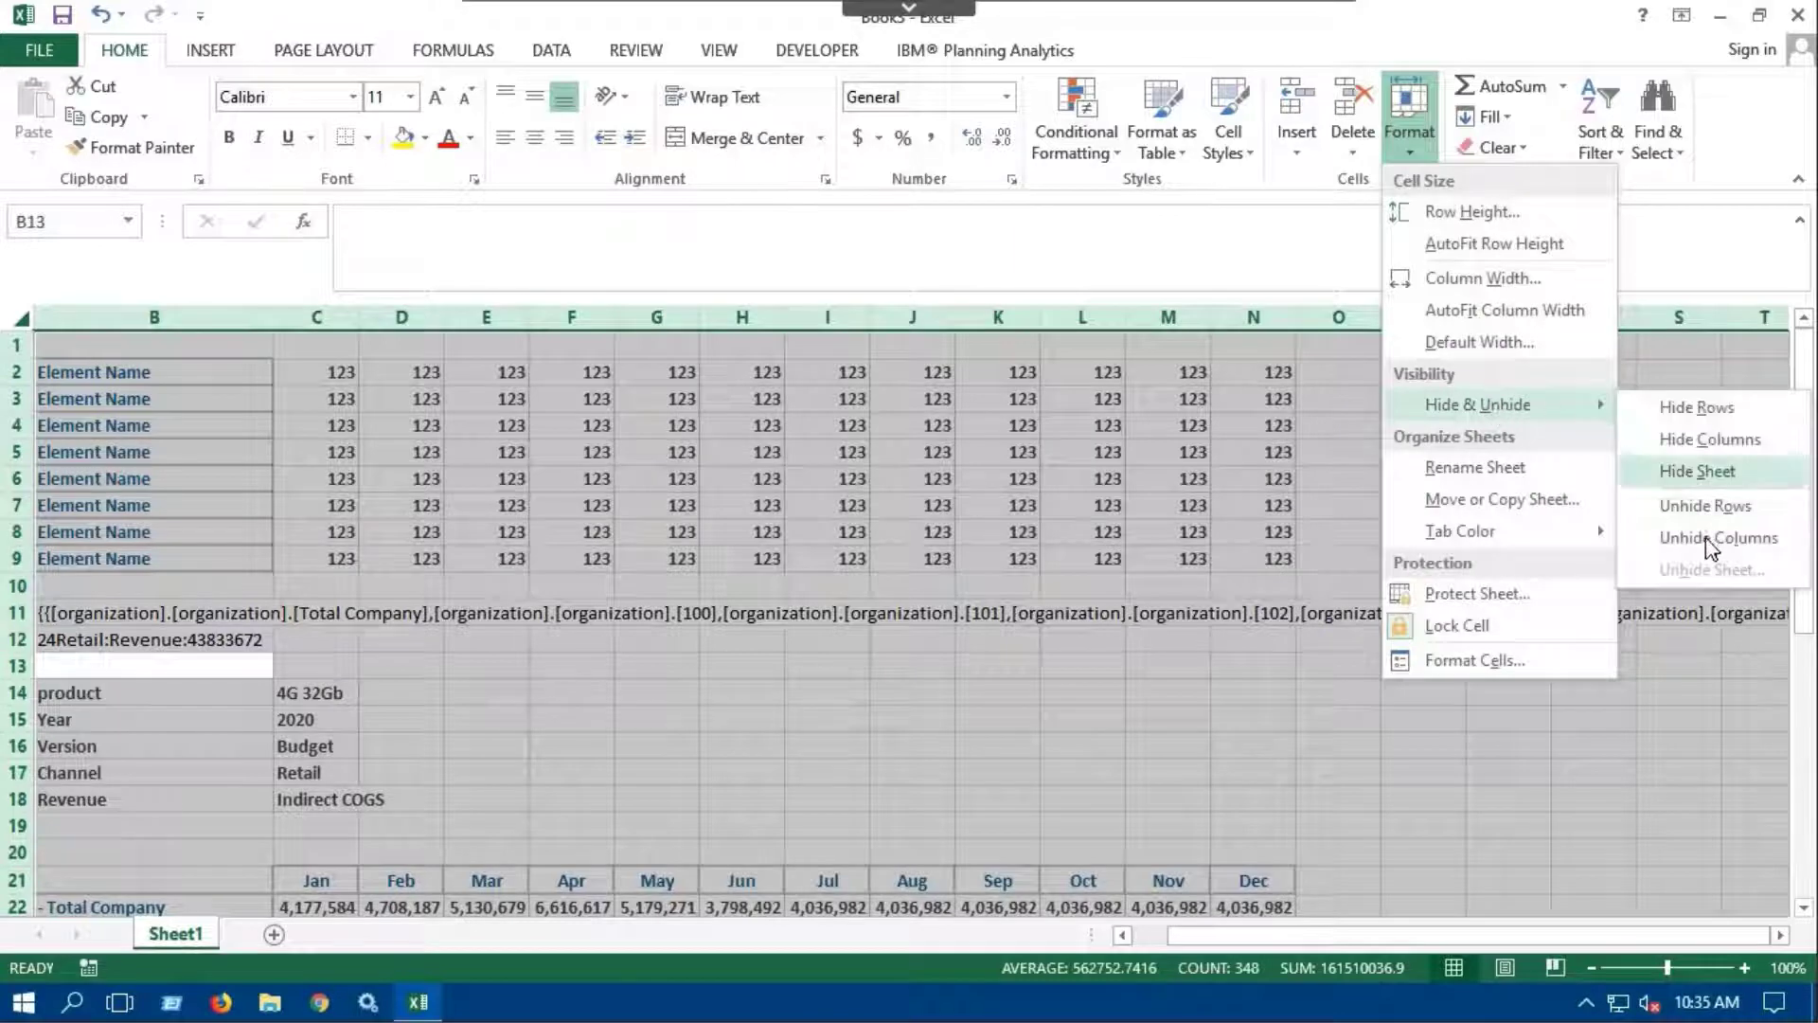
pyautogui.click(1713, 539)
# Step: Inspect the B5 and D5 placeholders, undo a change, and select labels A1:A10
pyautogui.click(890, 500)
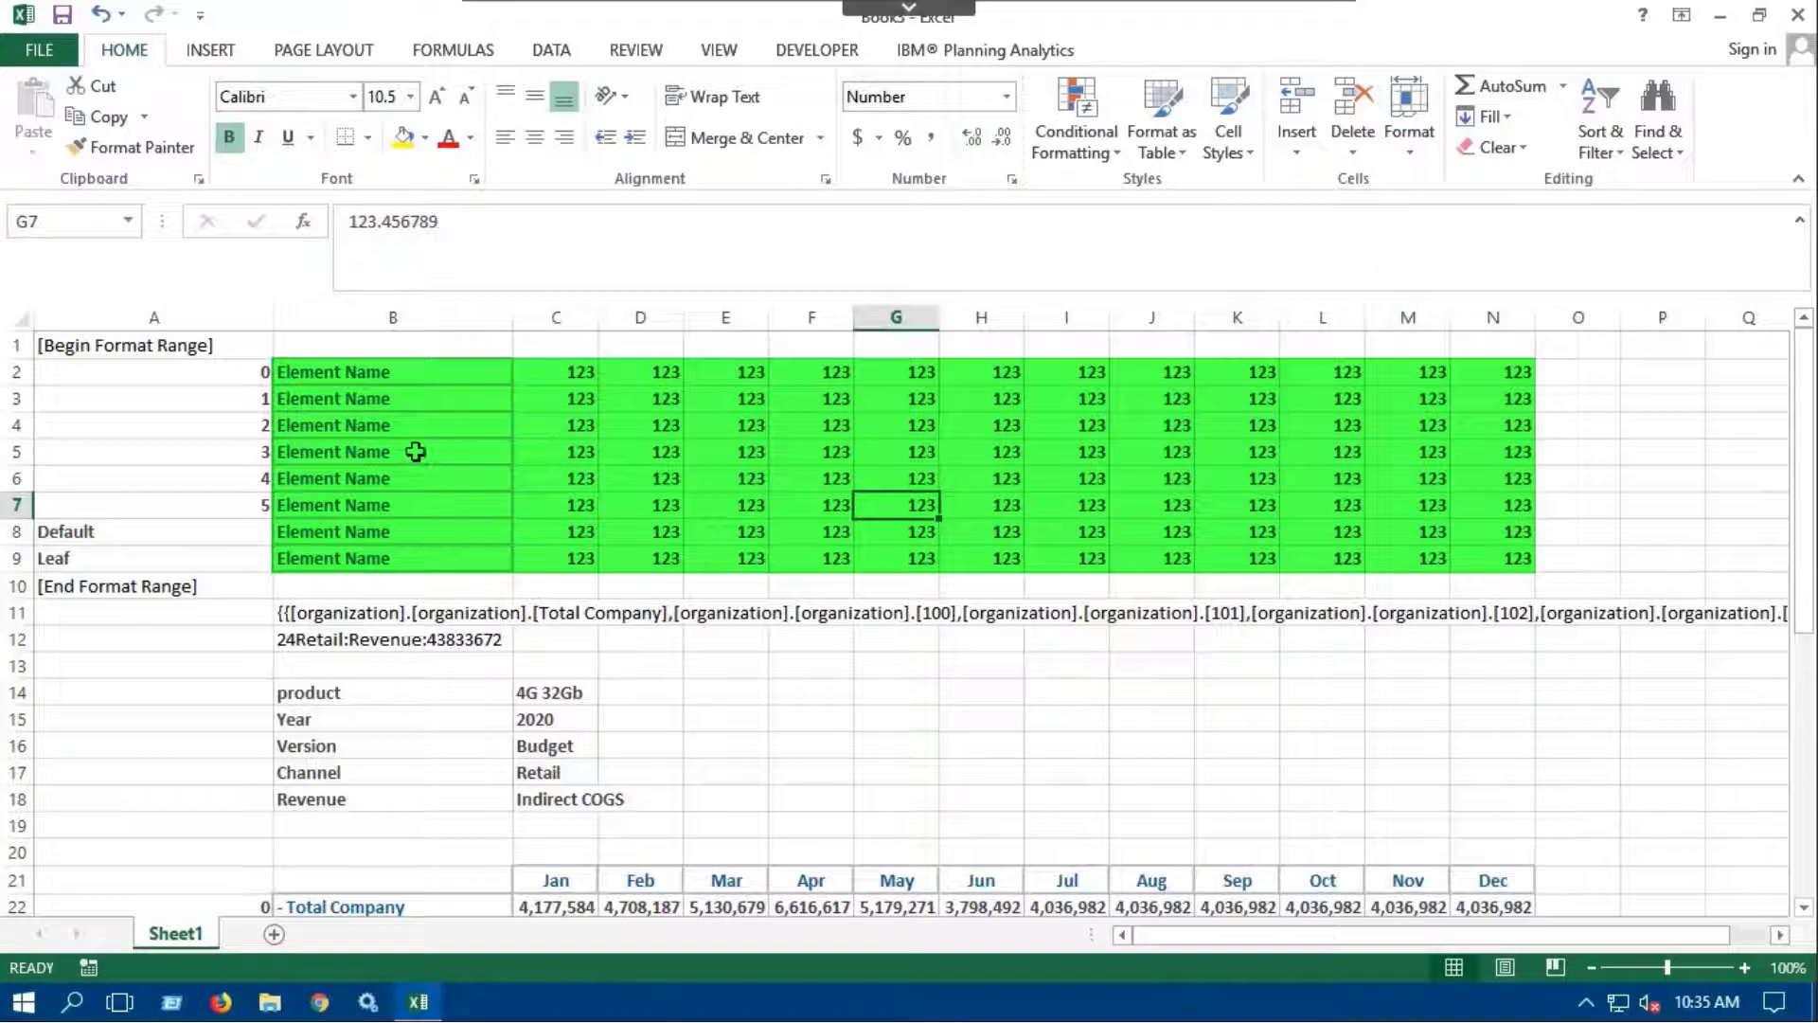
pyautogui.click(415, 451)
pyautogui.click(660, 462)
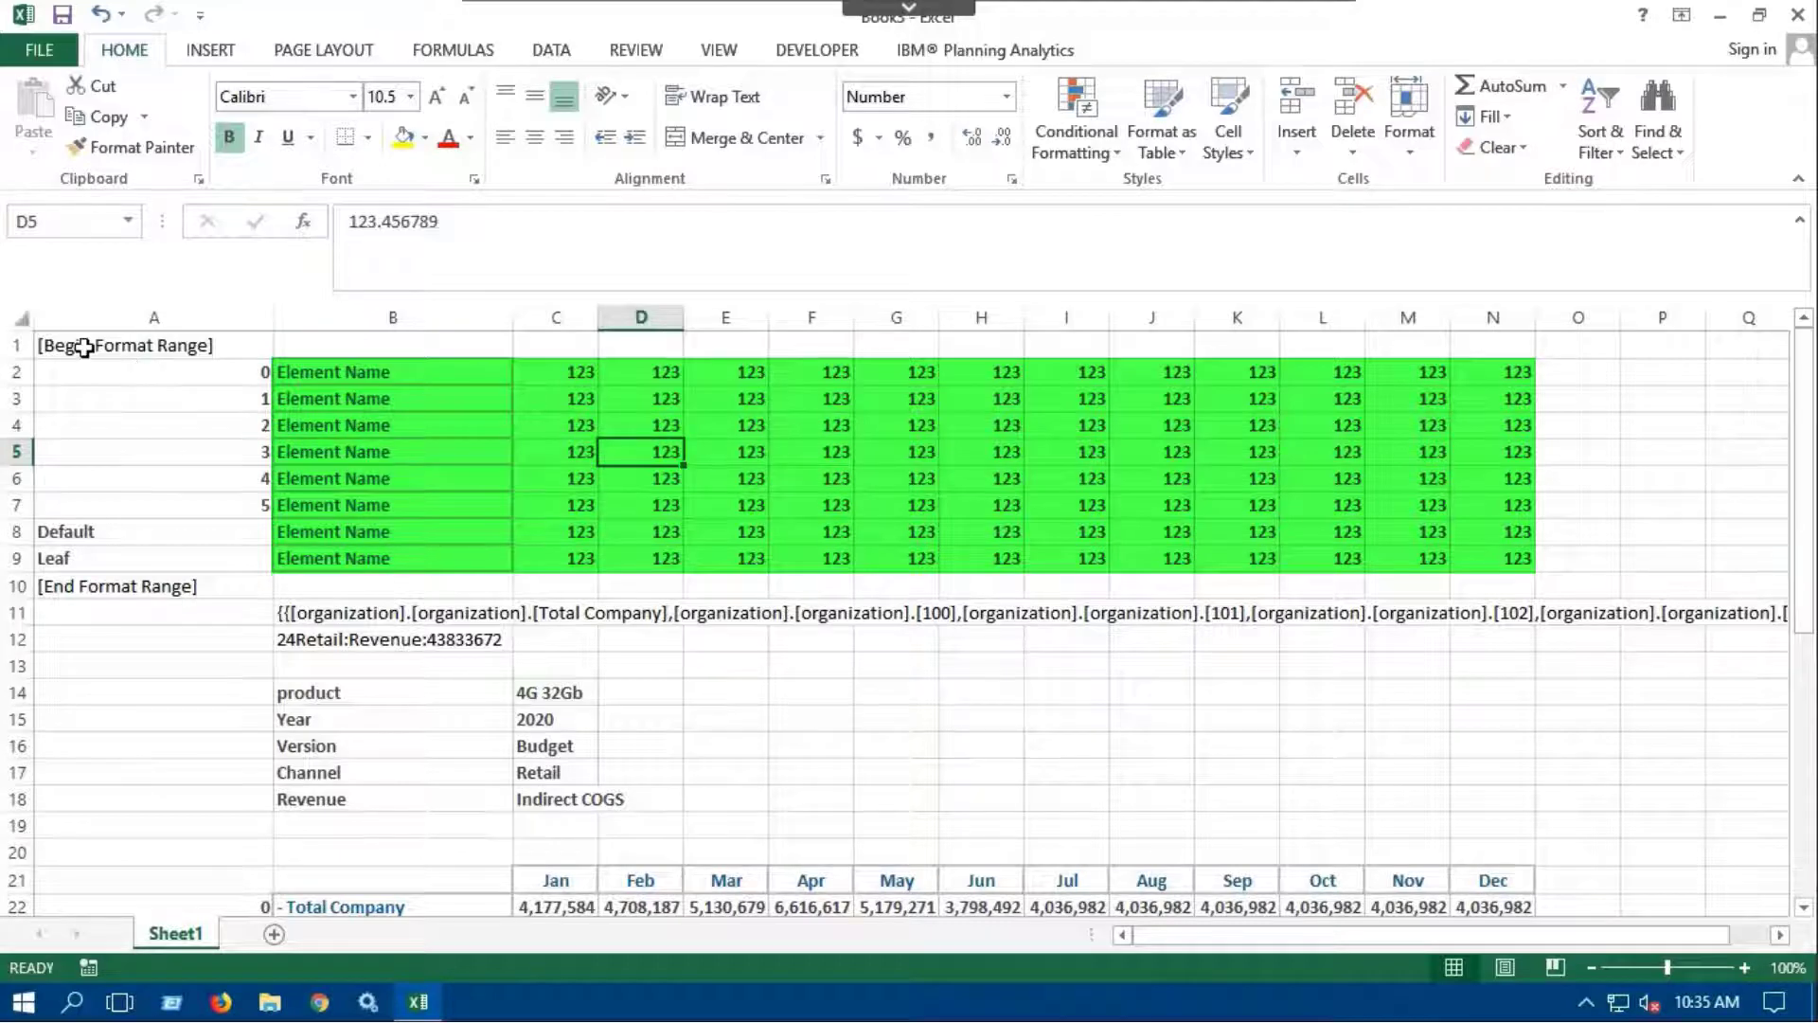
pyautogui.hotkey('ctrl', 'z')
pyautogui.moveTo(79, 348); pyautogui.dragTo(101, 590)
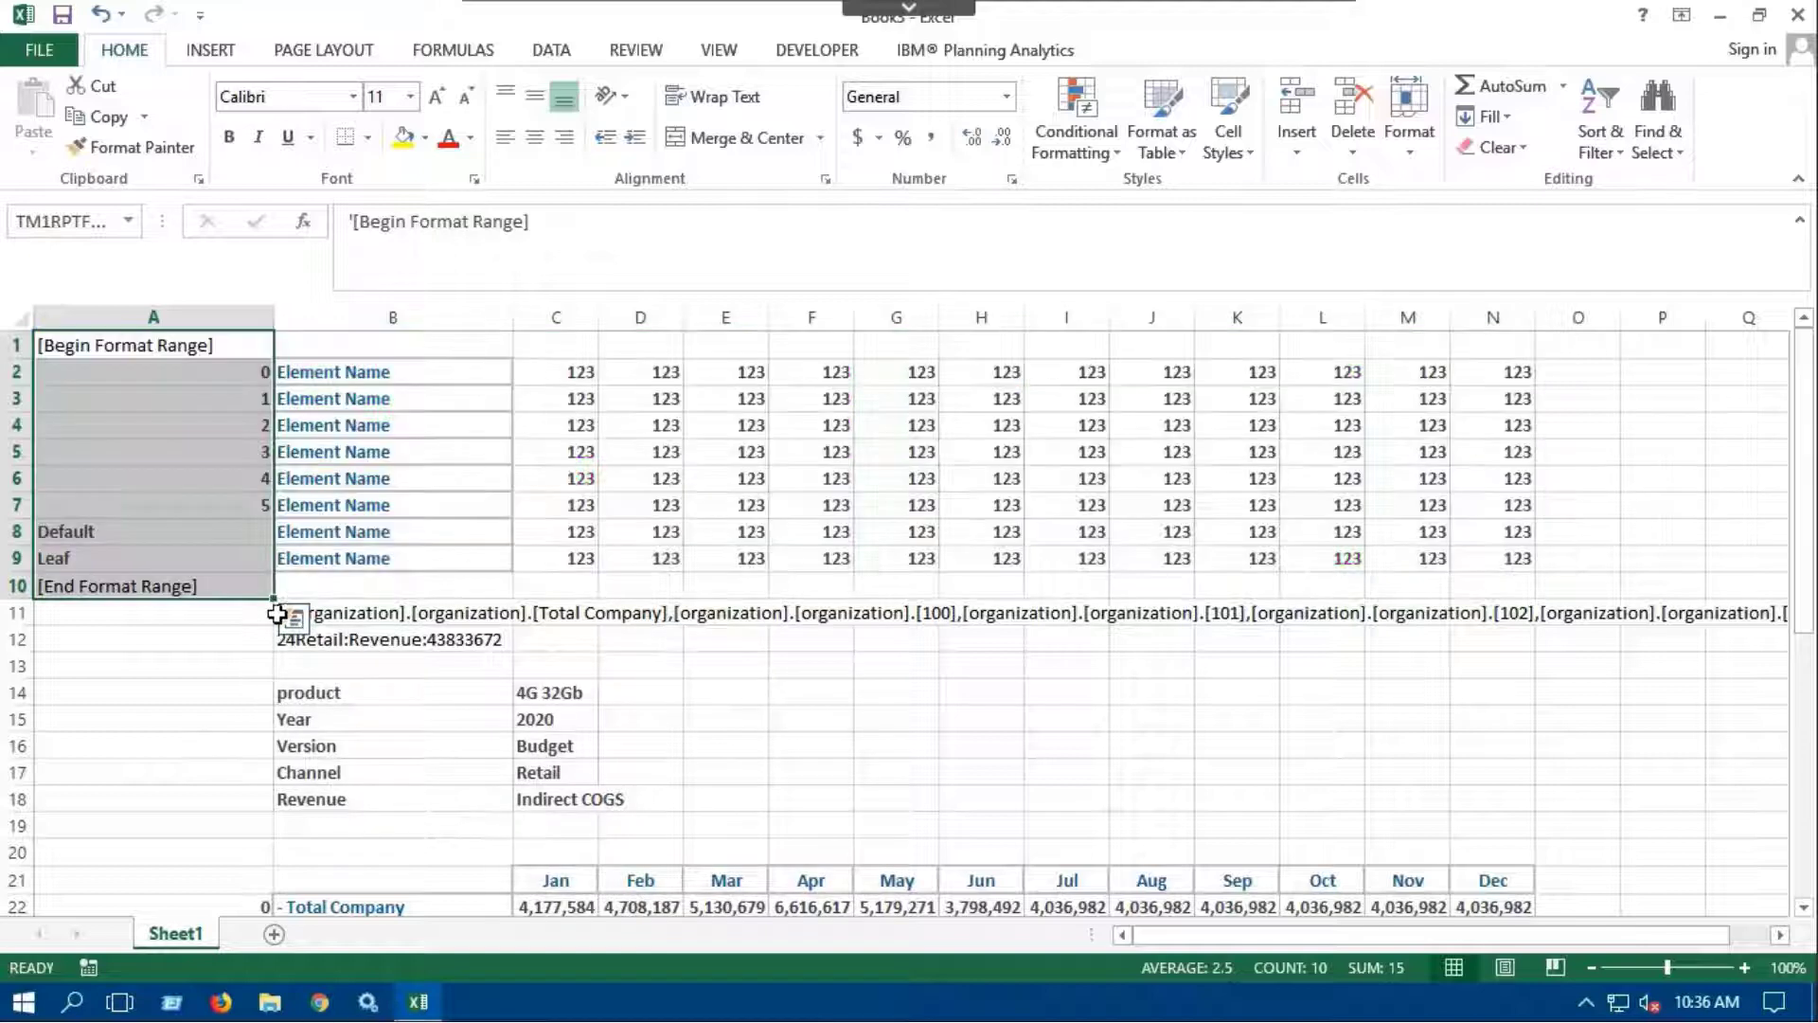
# Step: Select the Leaf row 9 cells, then undo an accidental paste
pyautogui.click(119, 559)
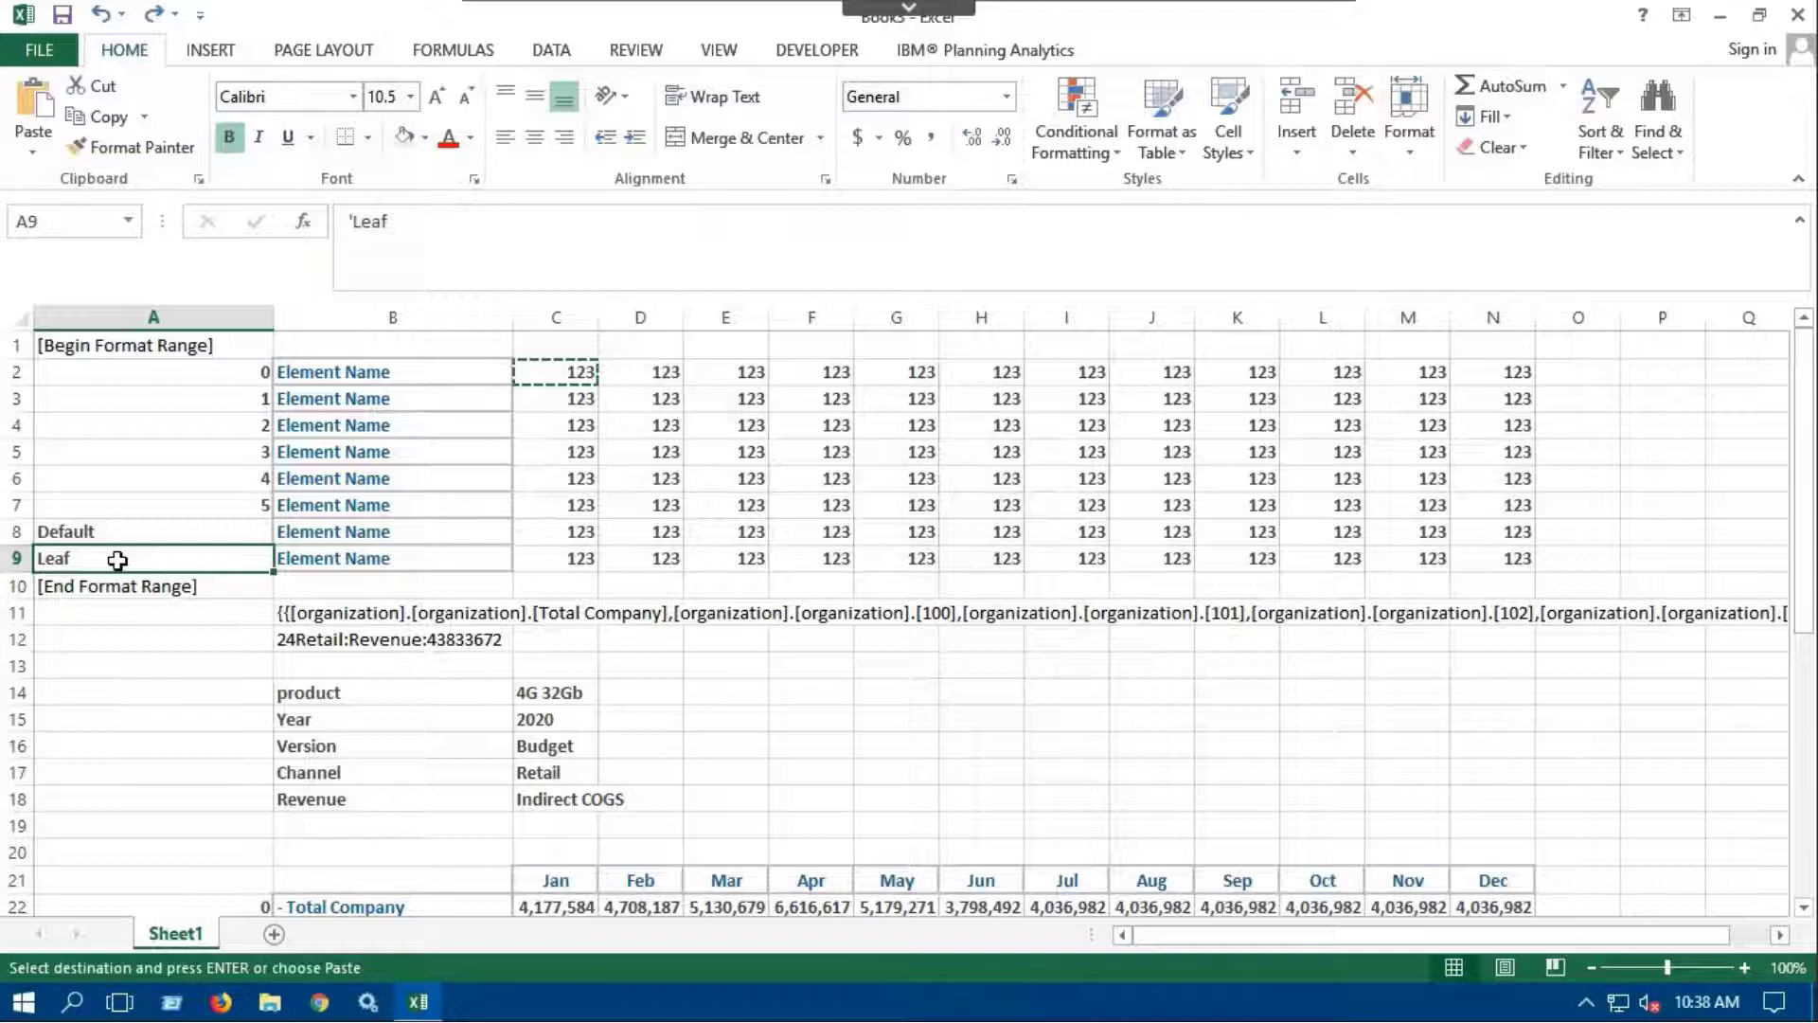
pyautogui.click(414, 562)
pyautogui.moveTo(576, 564); pyautogui.dragTo(1495, 559)
pyautogui.hotkey('ctrl', 'v')
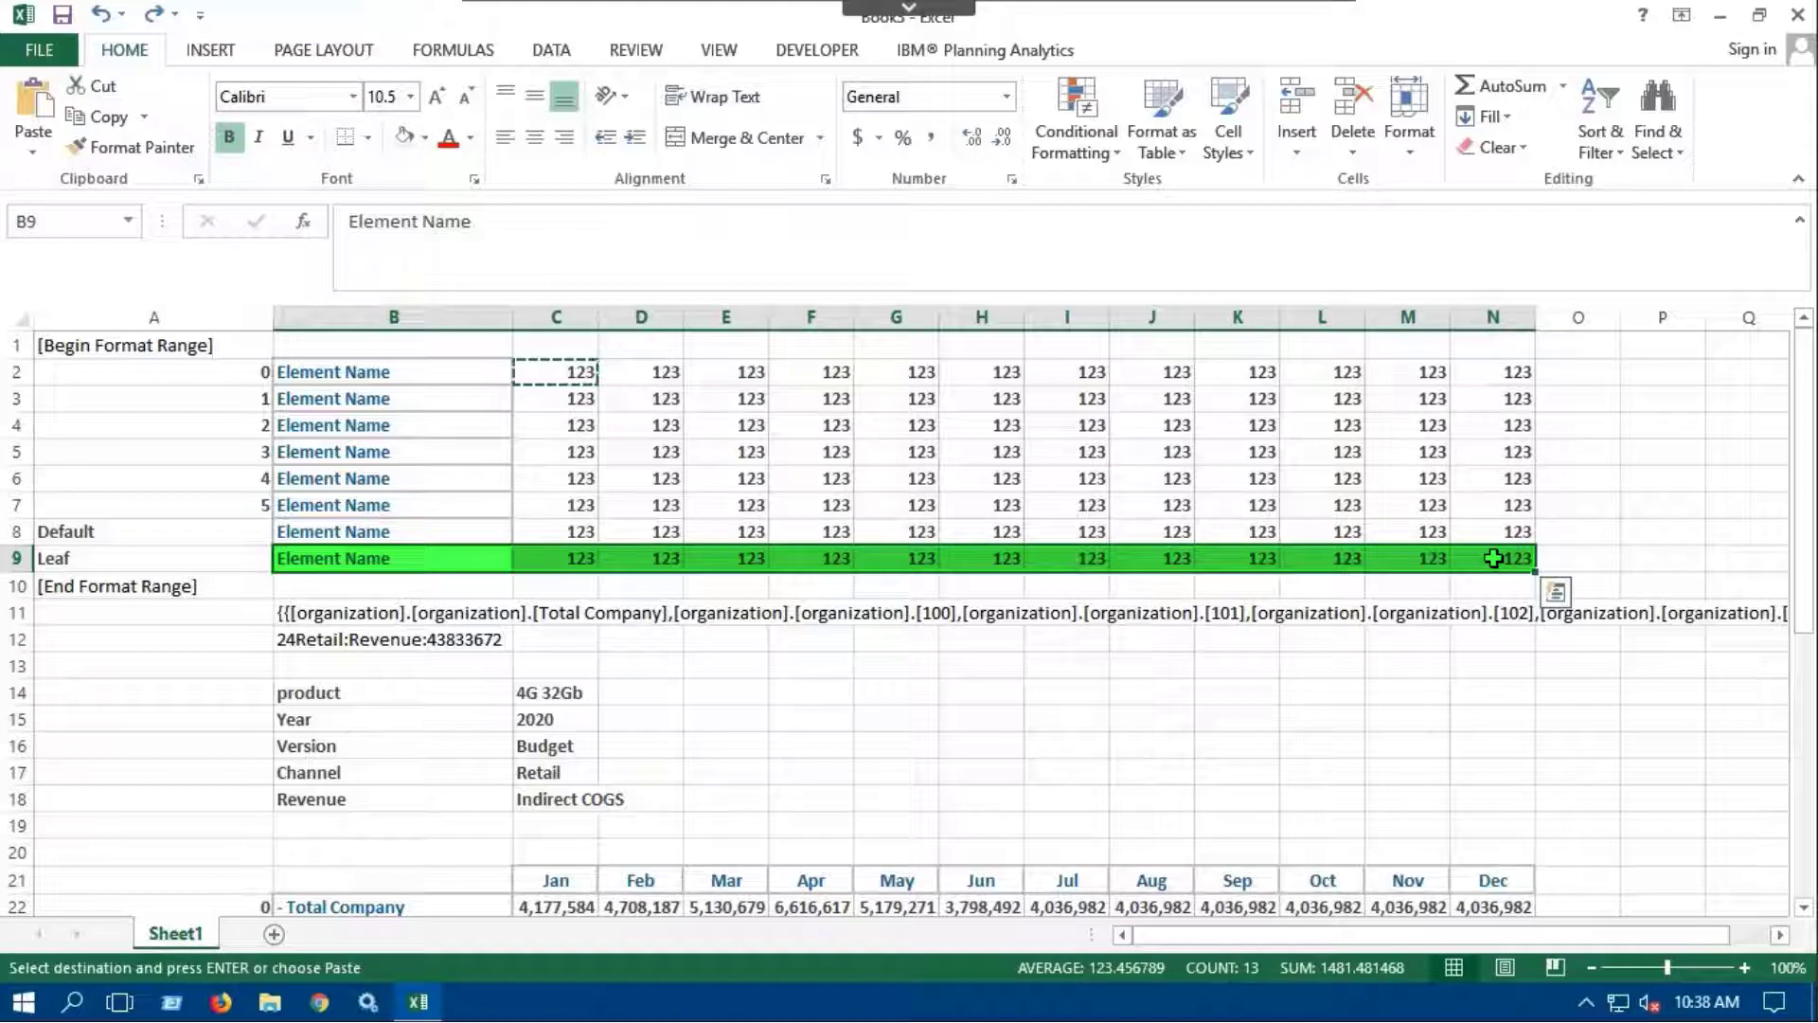
pyautogui.click(577, 558)
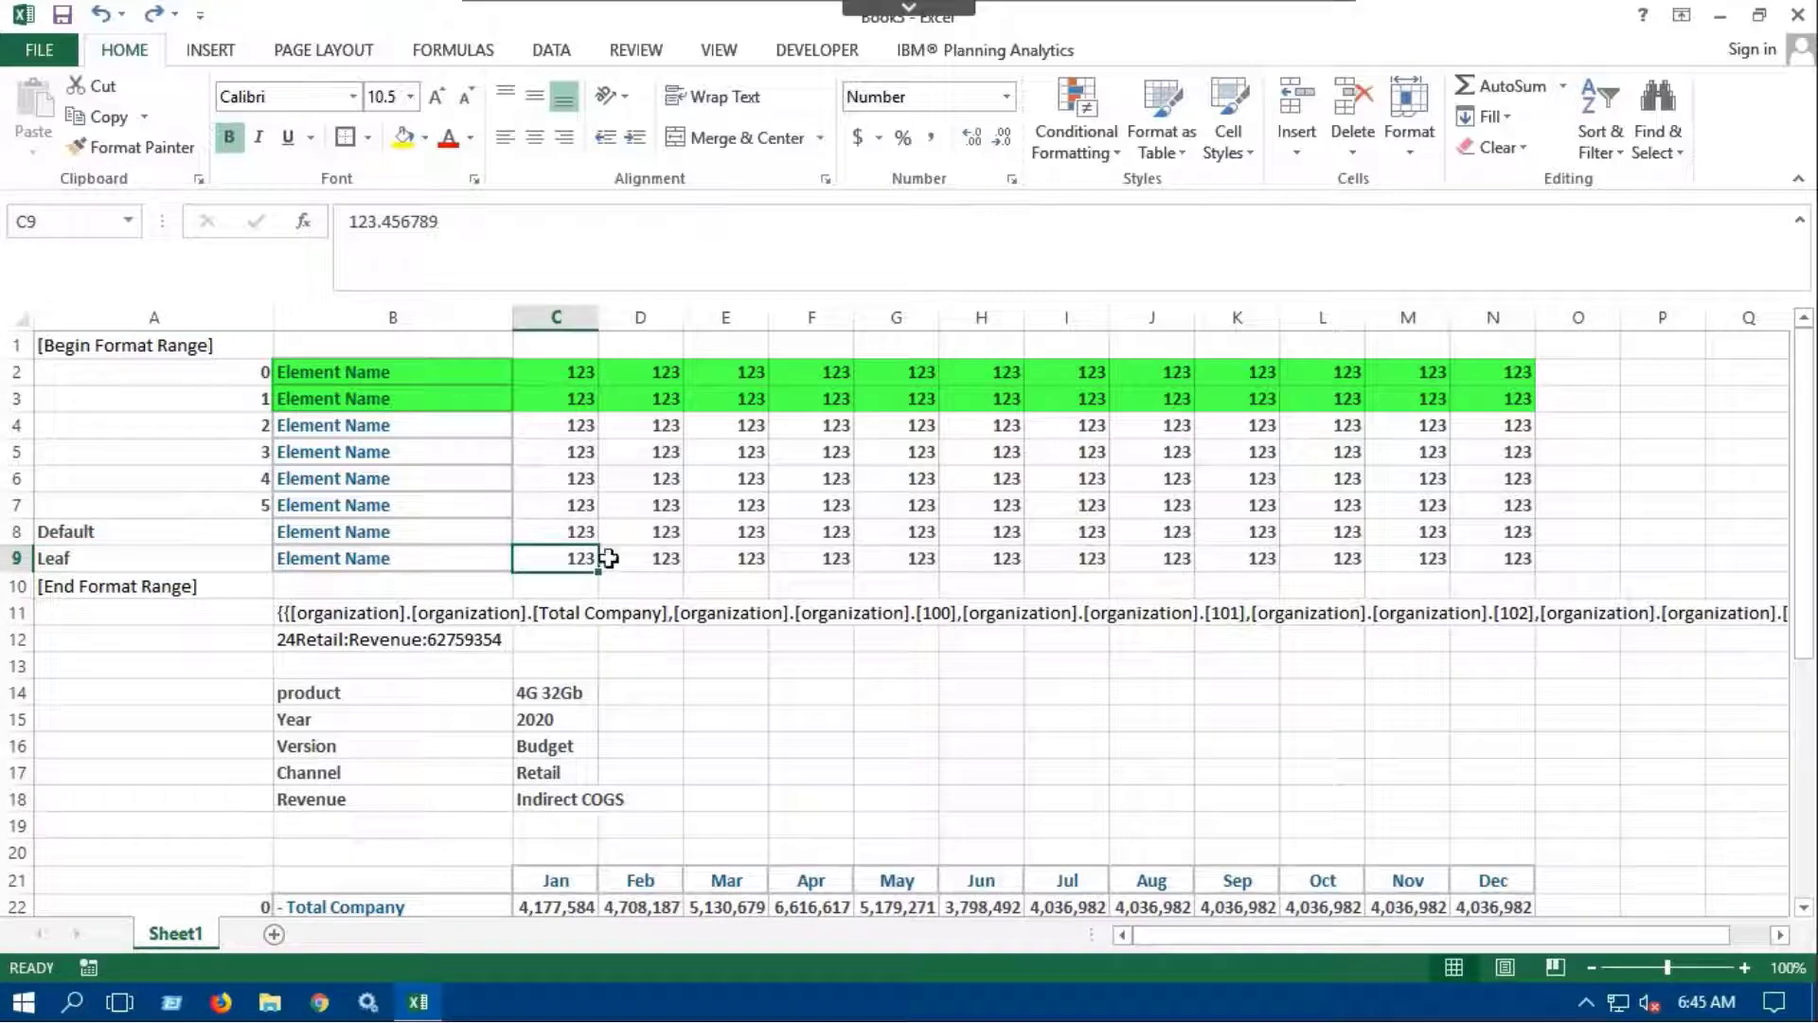
pyautogui.hotkey('ctrl', 'z')
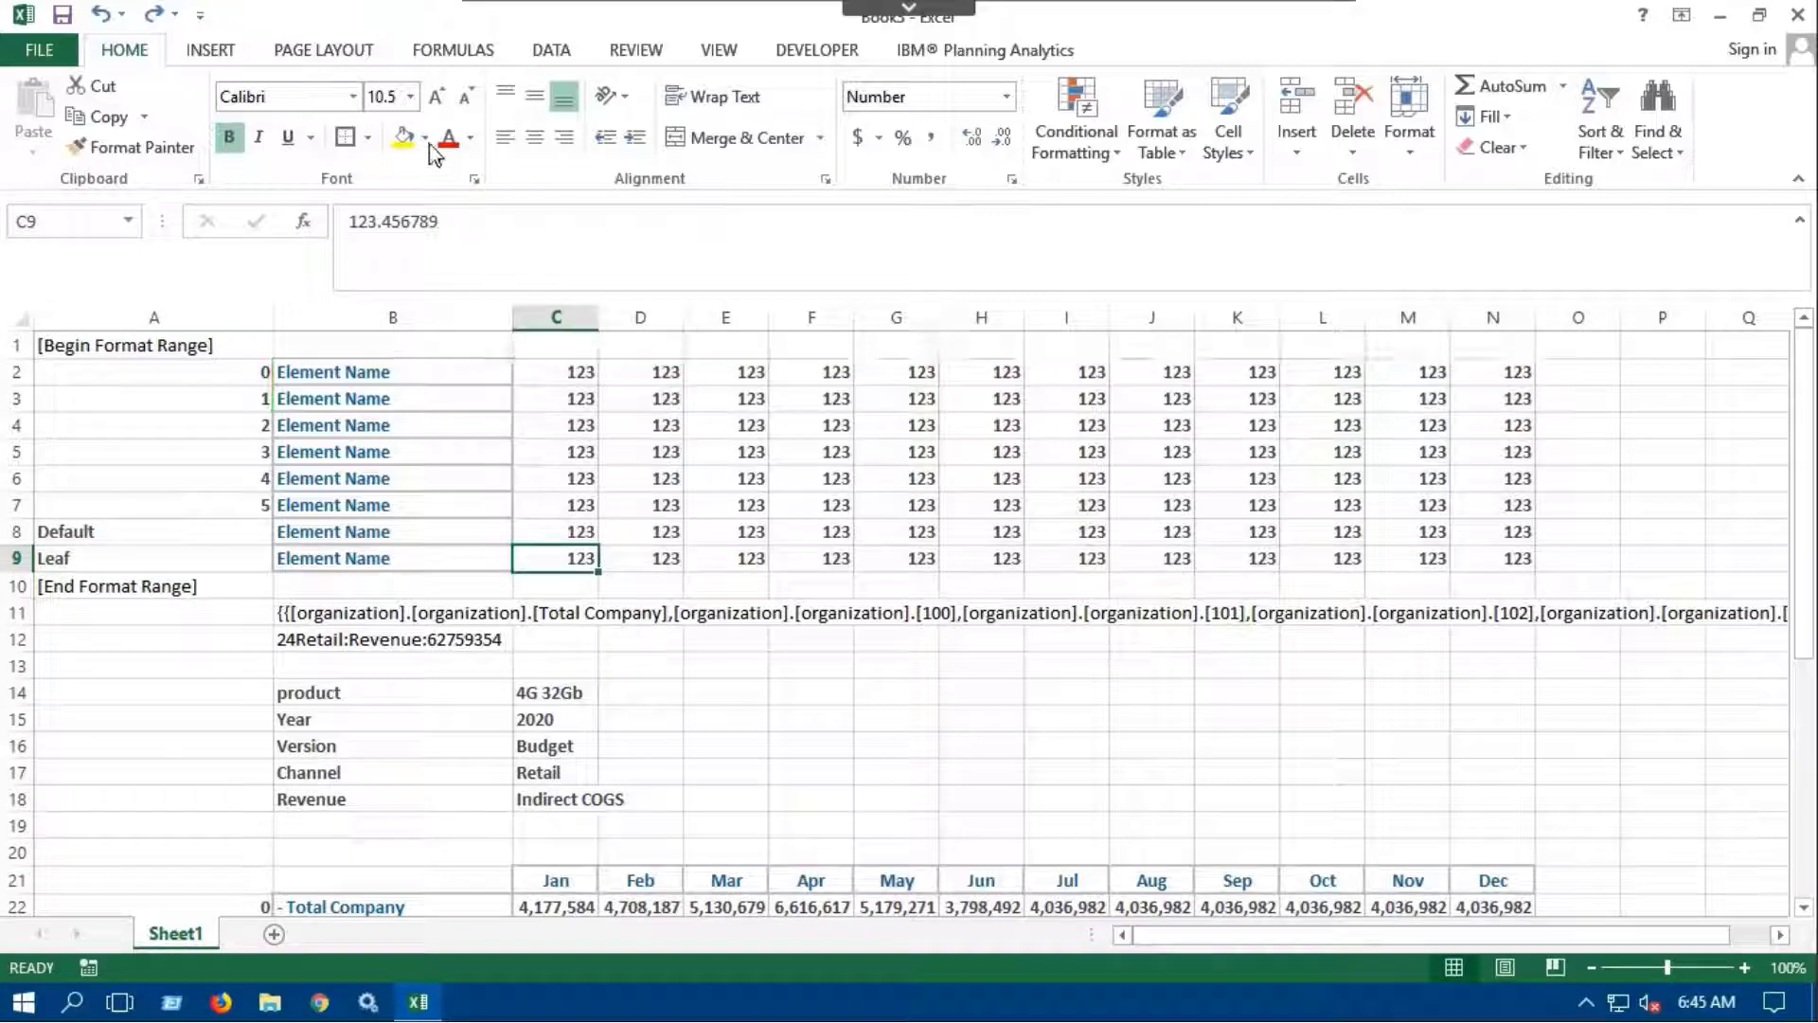
# Step: Fill C9 light grey and Format Painter it across D9:N9
pyautogui.click(427, 139)
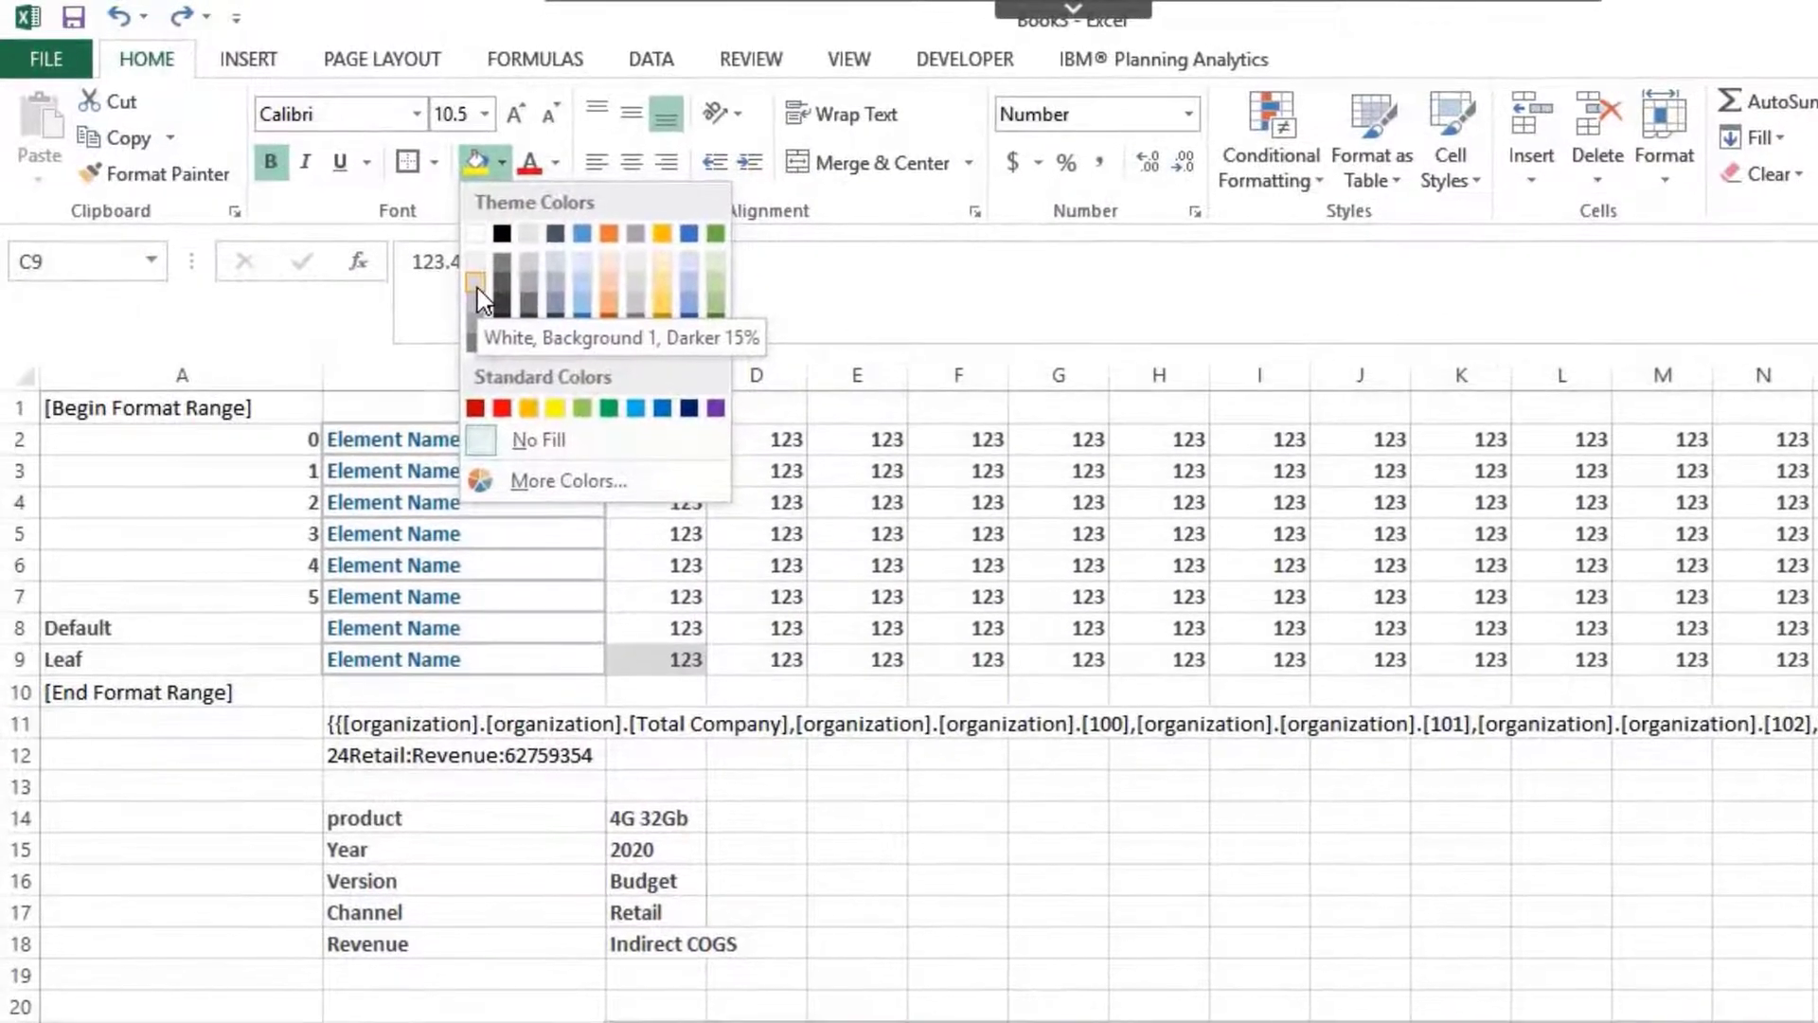
pyautogui.click(476, 288)
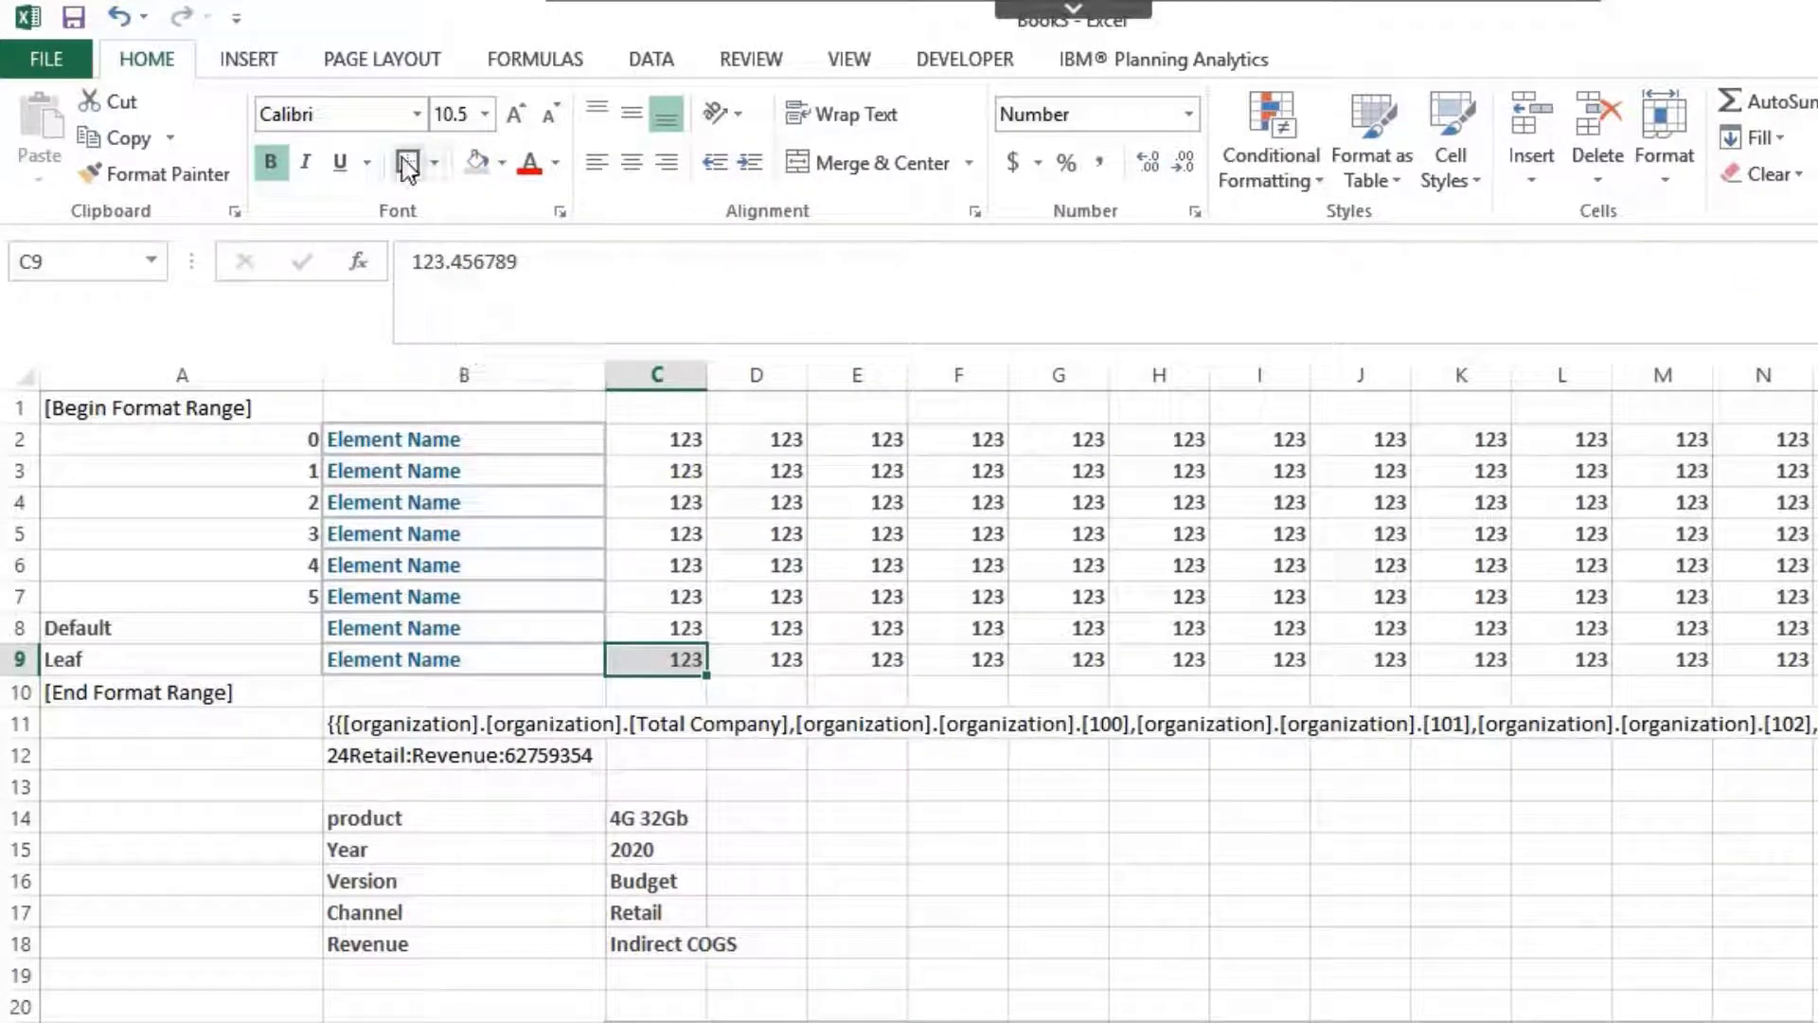
pyautogui.click(129, 182)
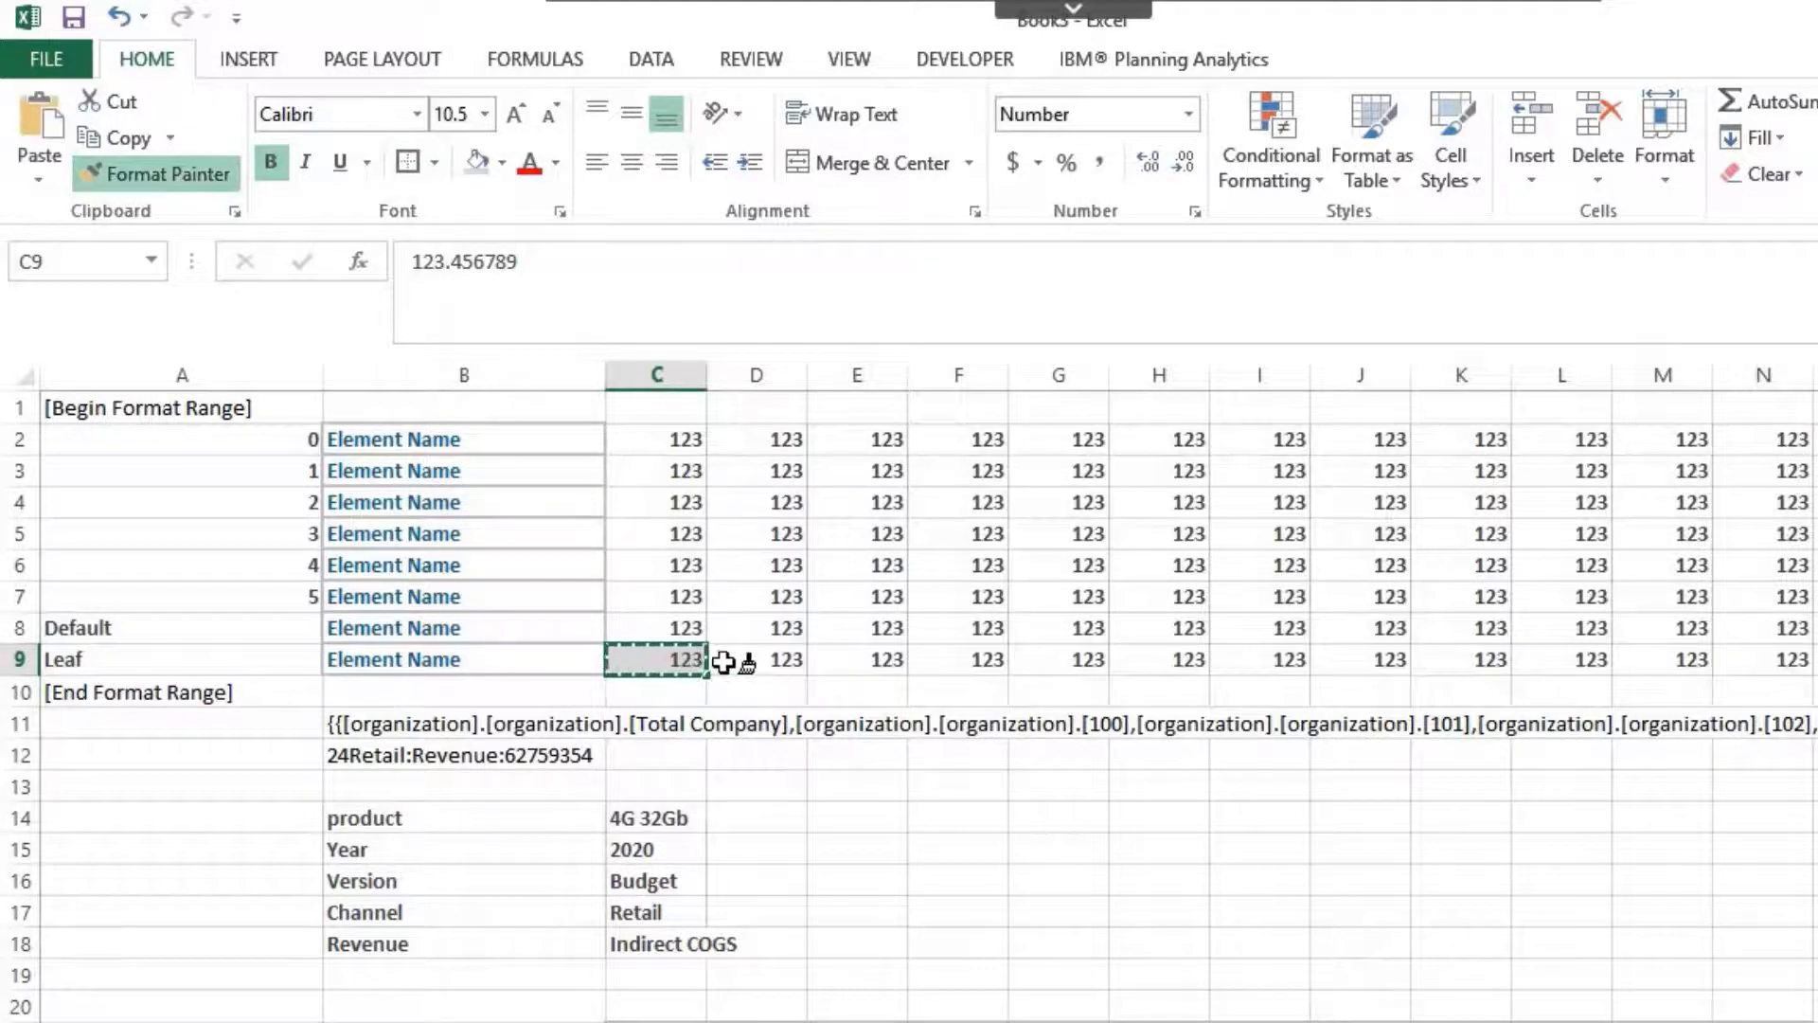
pyautogui.moveTo(740, 660); pyautogui.dragTo(1676, 665)
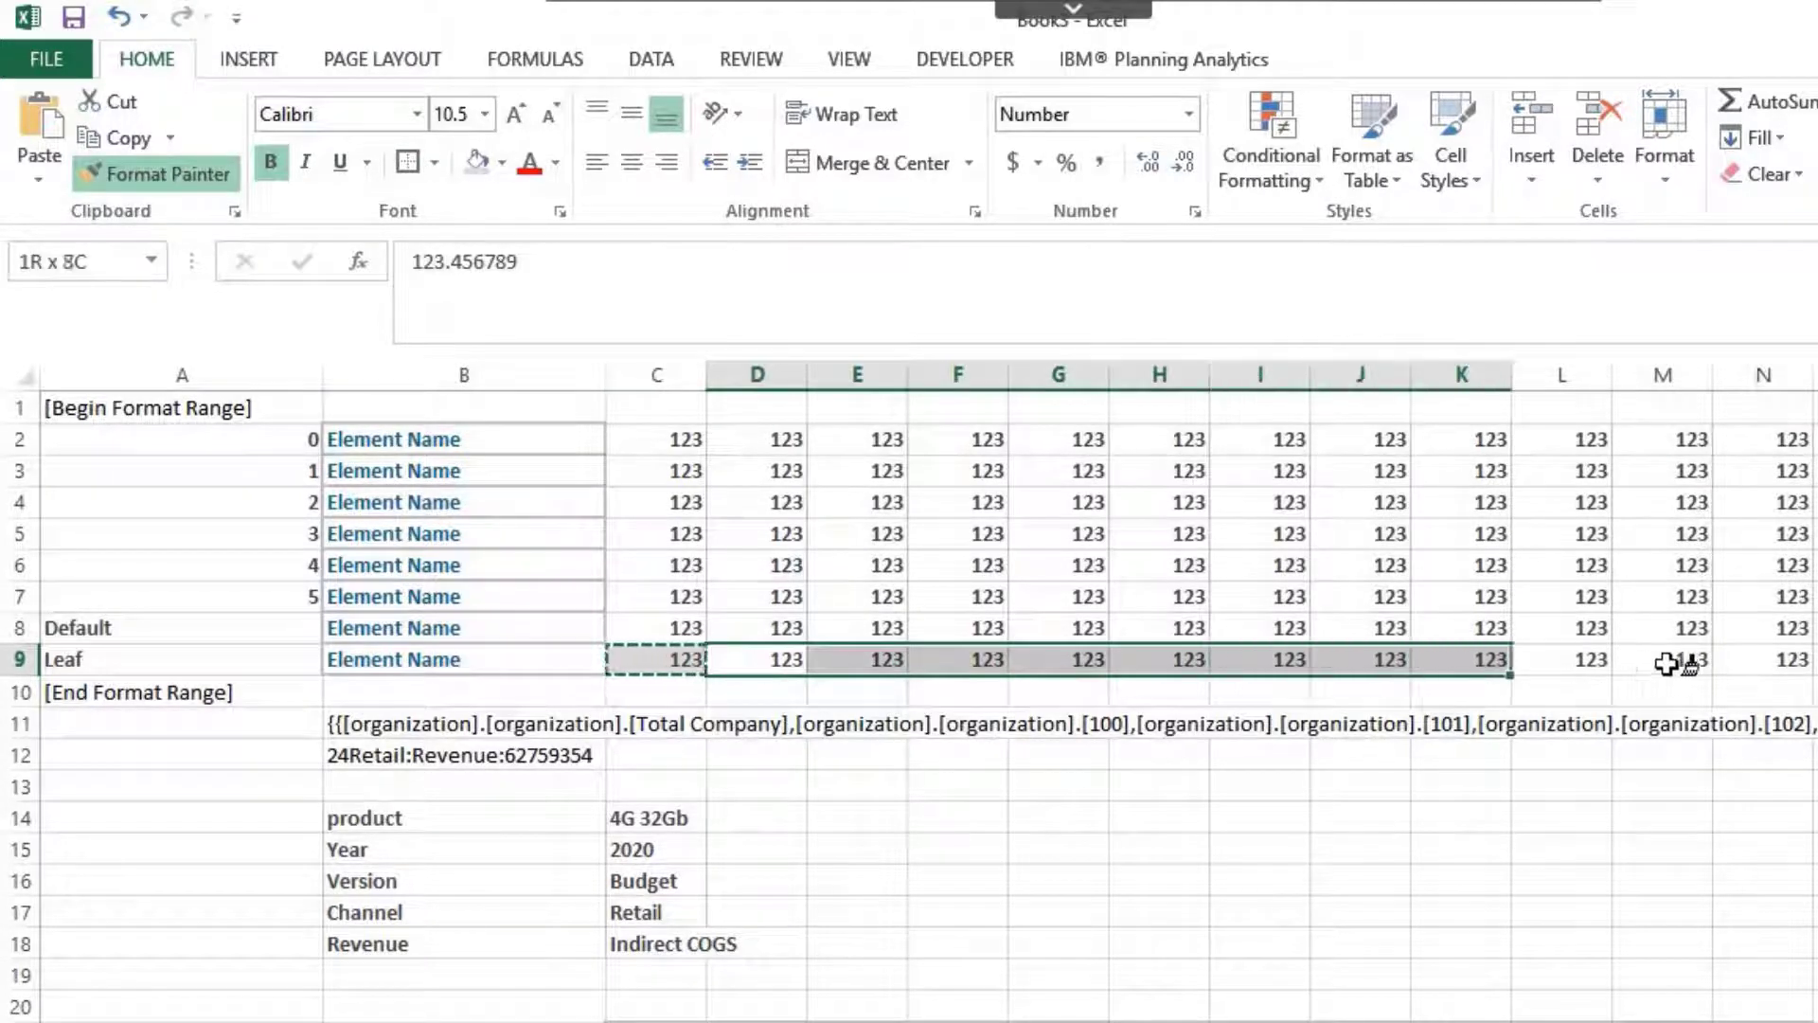
pyautogui.moveTo(1676, 665); pyautogui.dragTo(1768, 659)
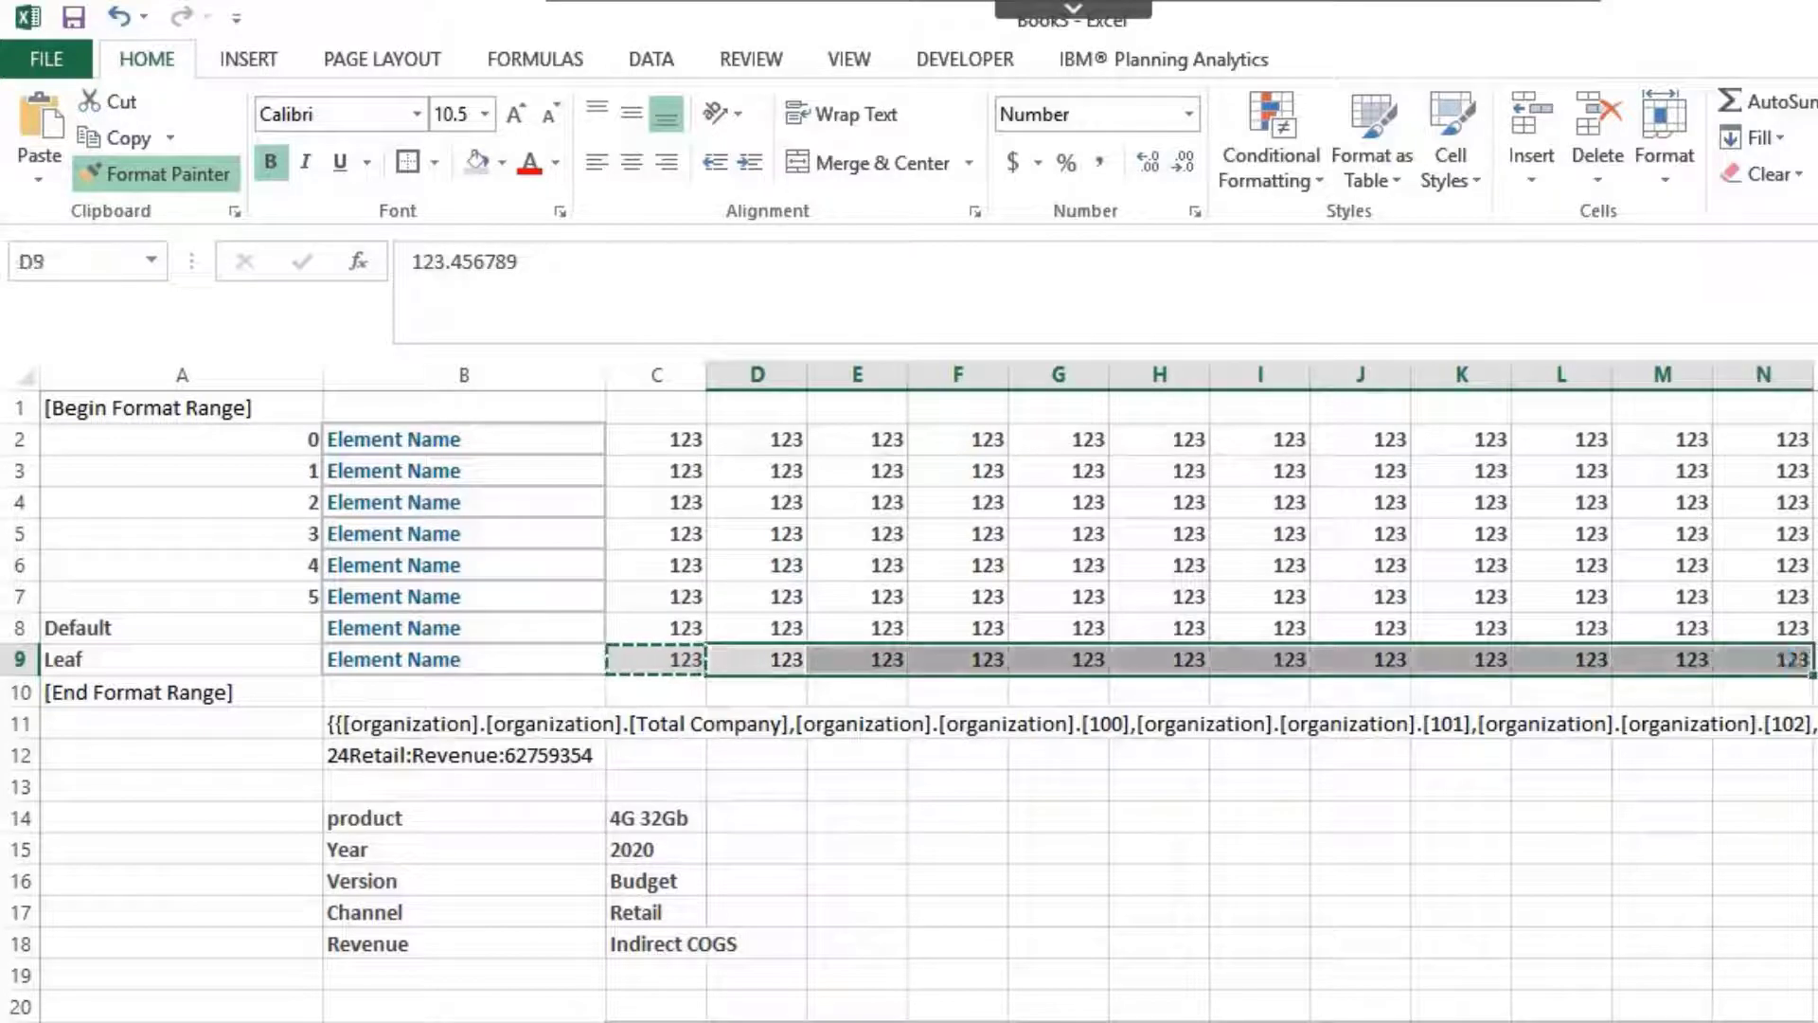
# Step: Rebuild the Budget_2020 dynamic report from the updated format range
pyautogui.click(1251, 626)
pyautogui.click(1096, 58)
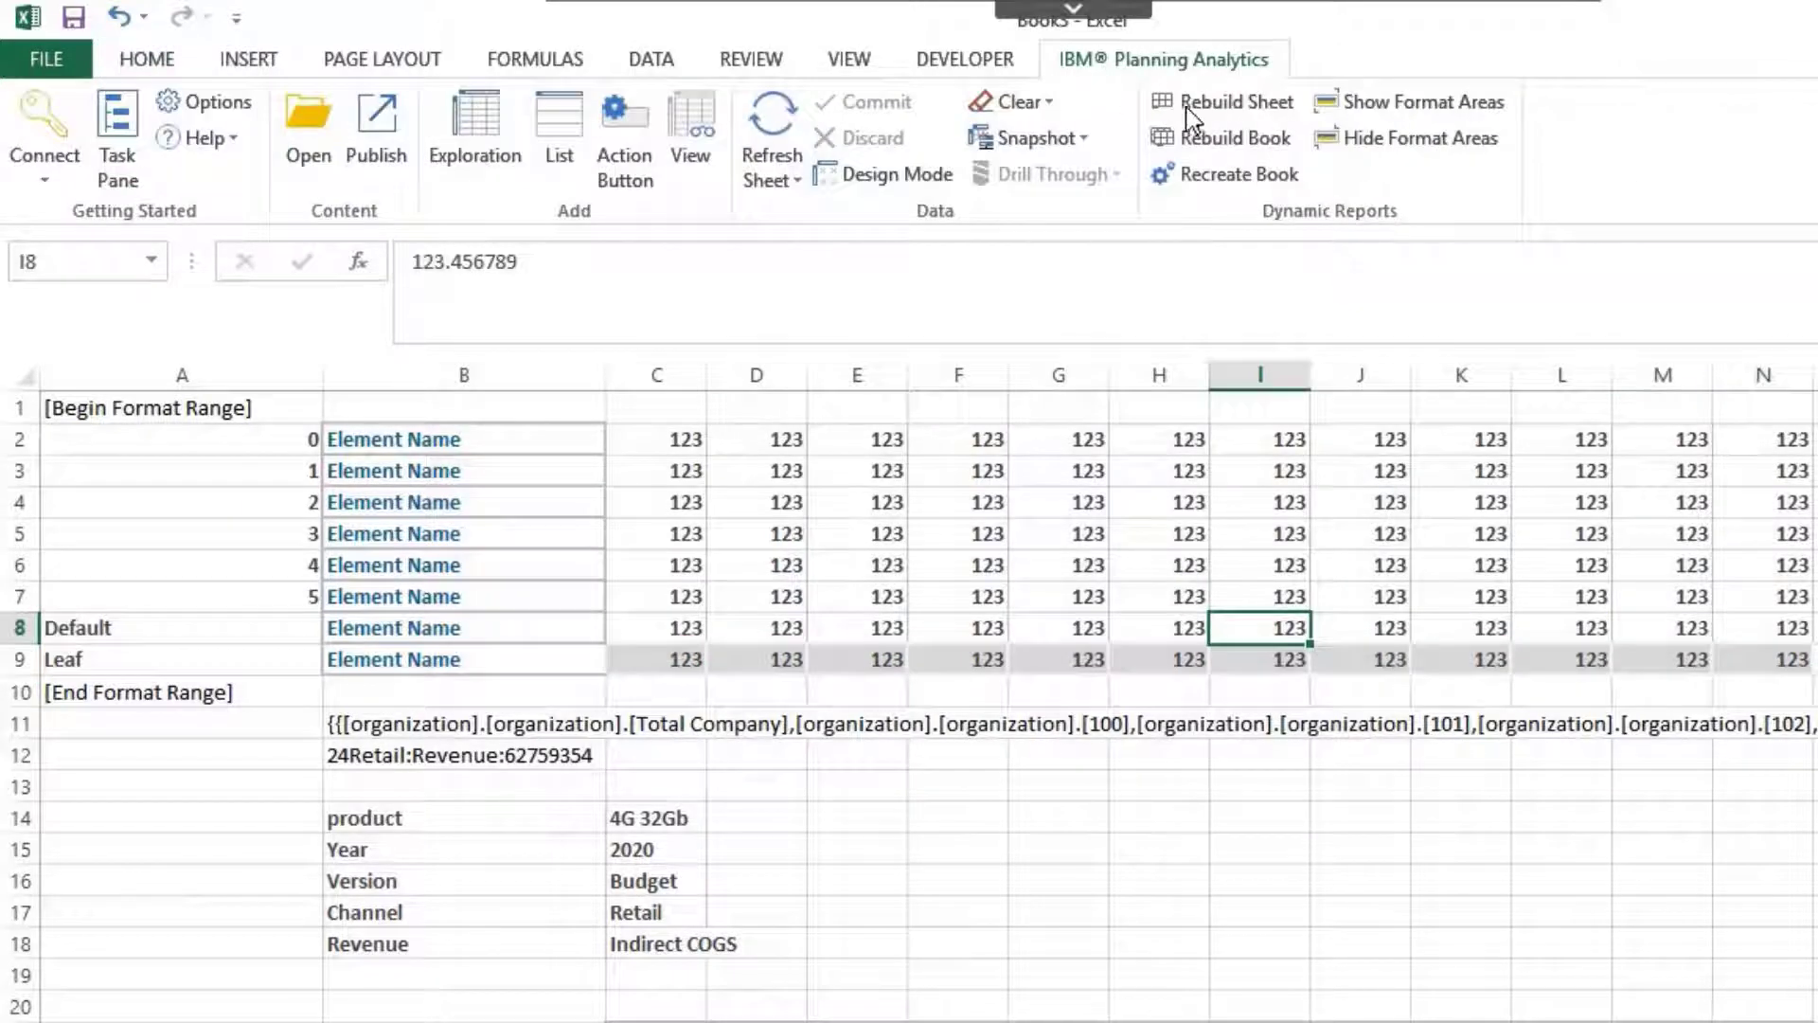
pyautogui.click(1235, 100)
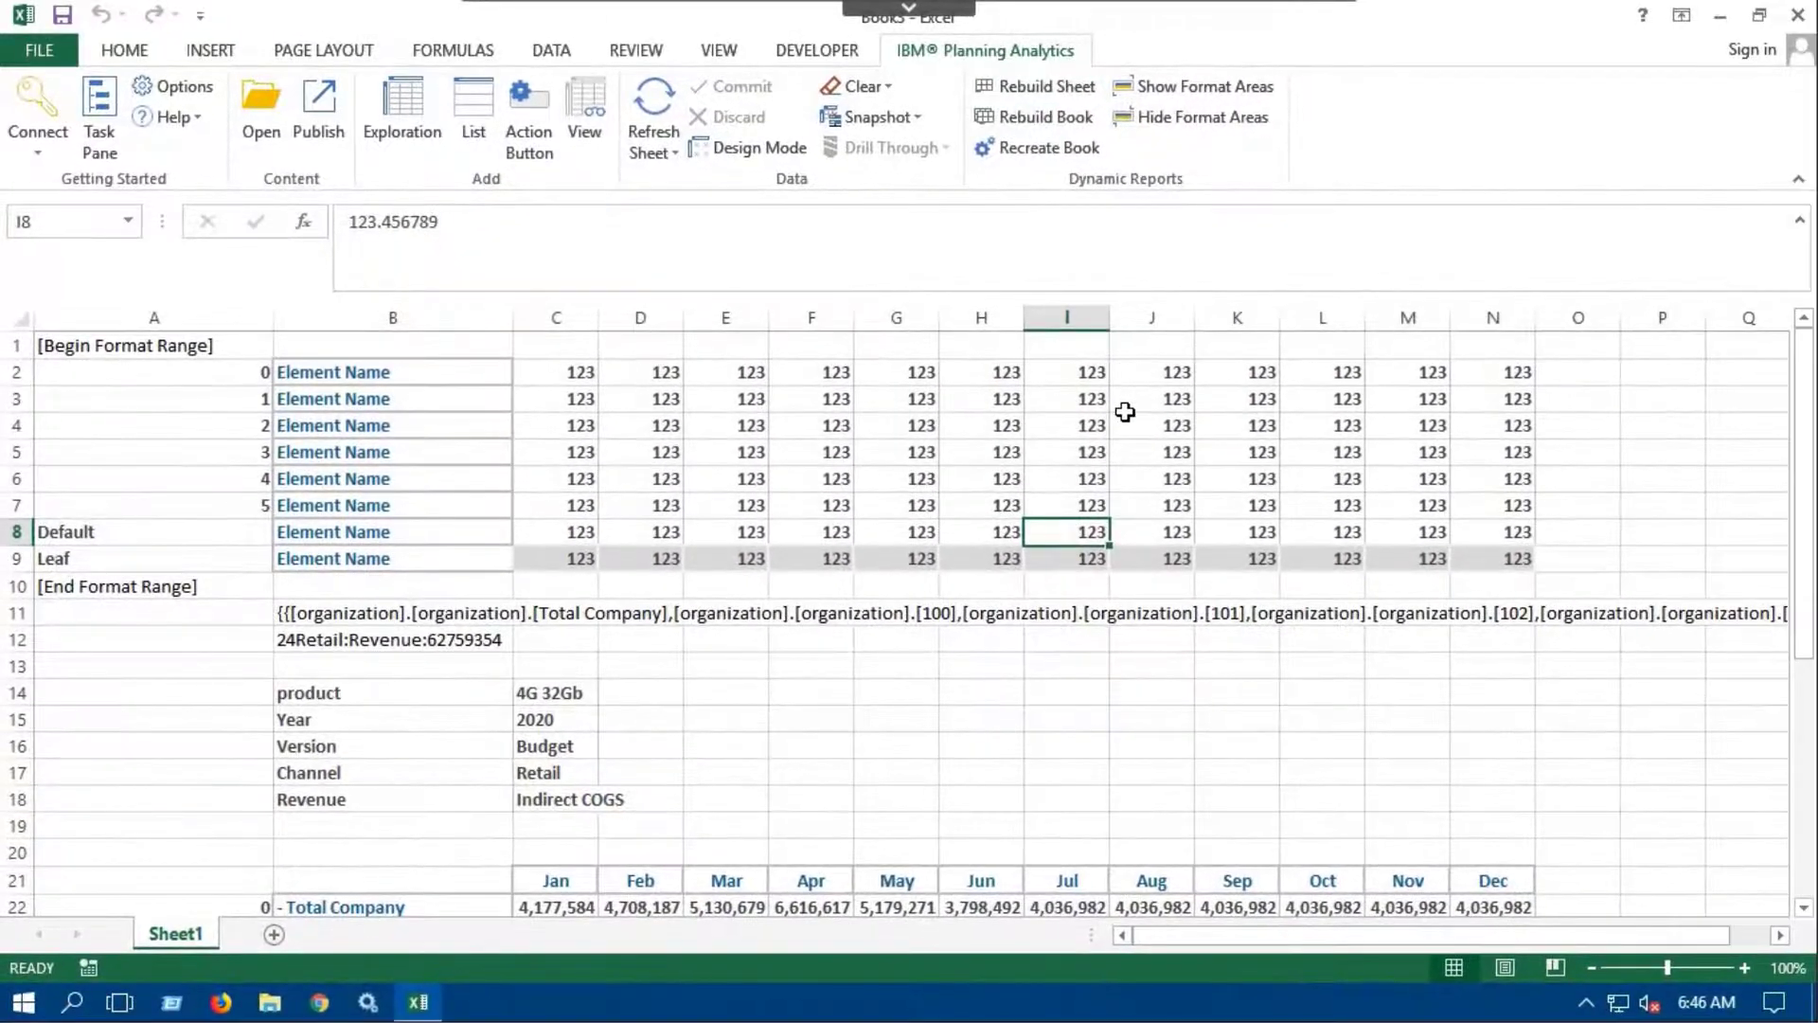
pyautogui.moveTo(1804, 568)
pyautogui.mouseDown()
pyautogui.moveTo(1812, 692)
pyautogui.moveTo(1803, 665)
pyautogui.mouseUp()
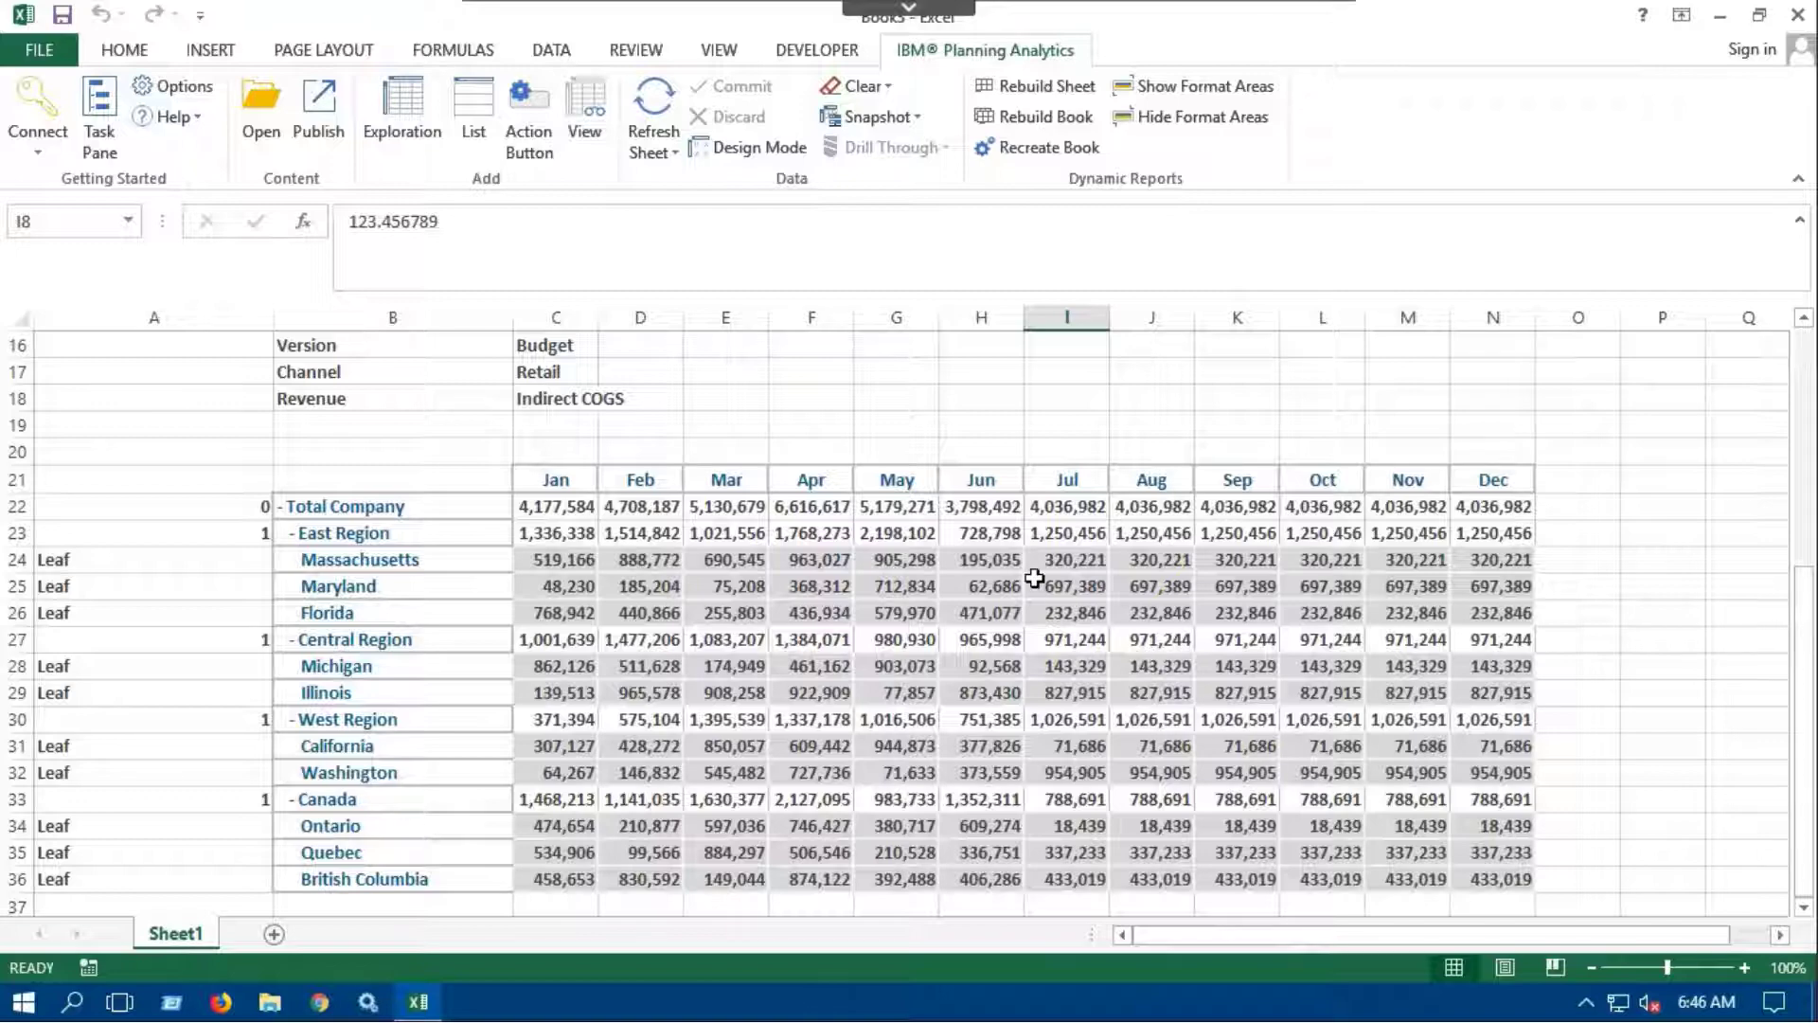
pyautogui.scroll(5, 1034, 579)
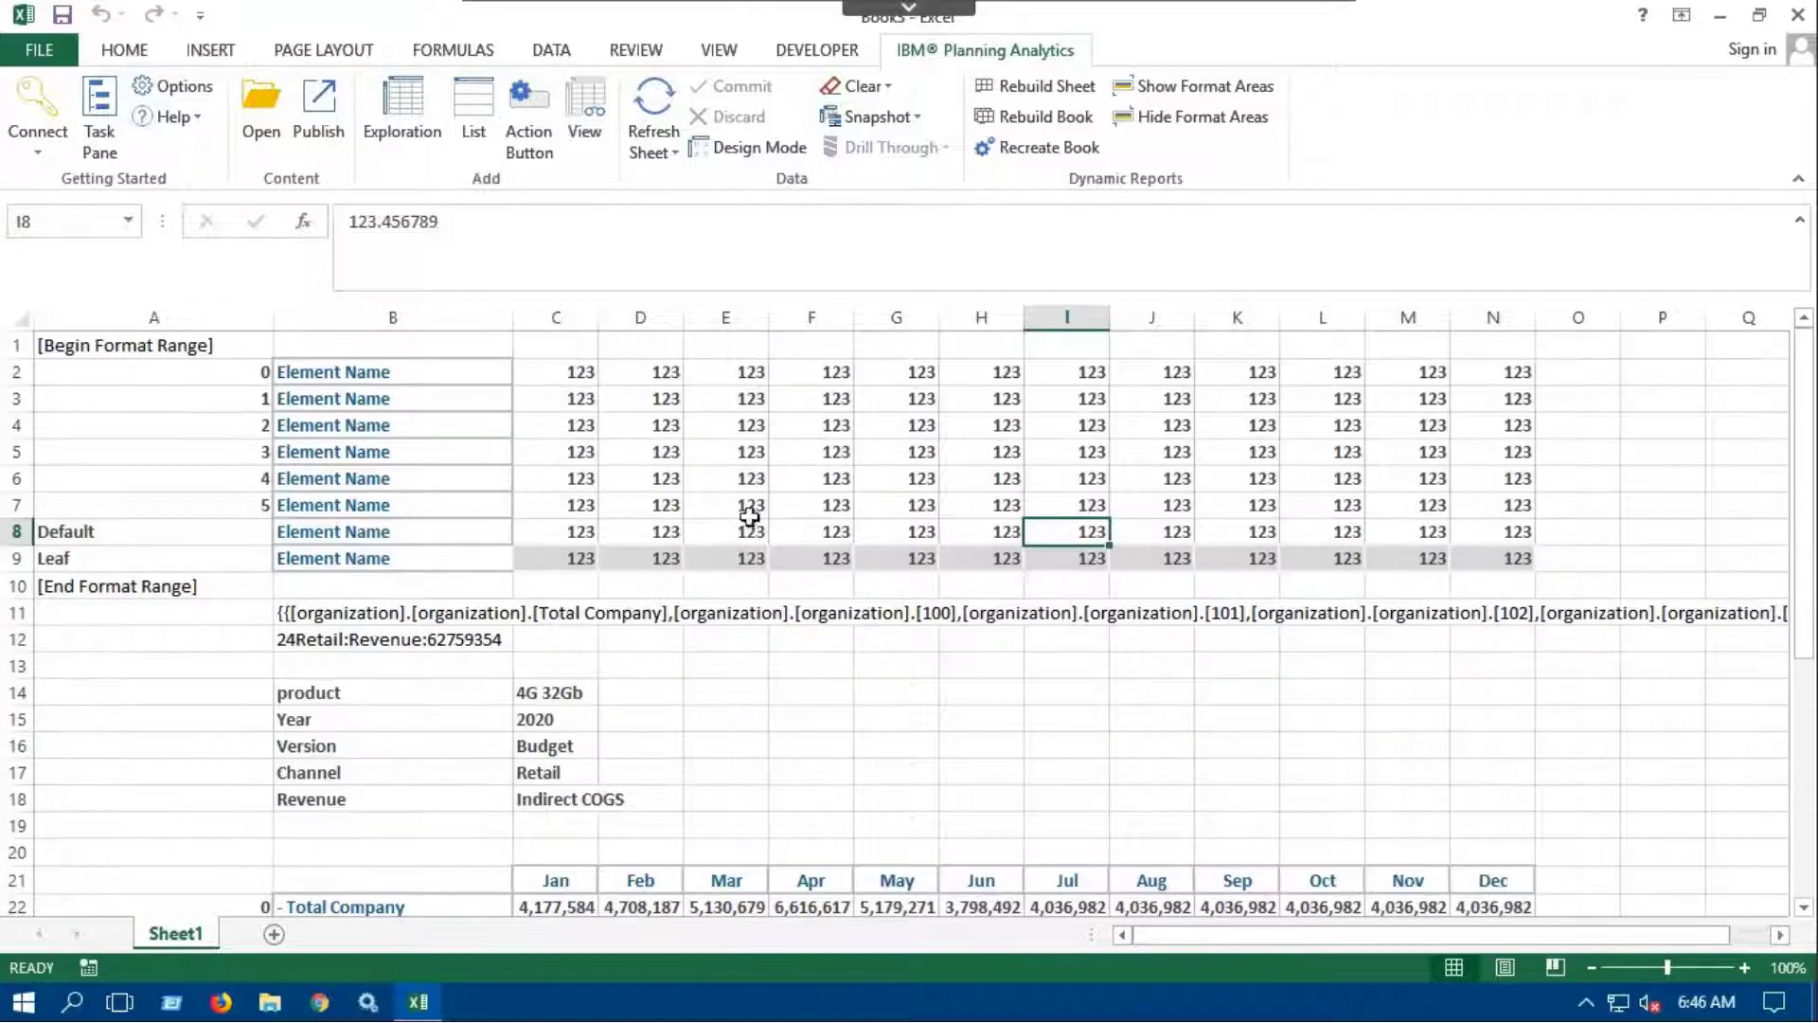
# Step: Fill C2 dark grey and Format Painter it across D2:N2
pyautogui.click(565, 381)
pyautogui.hotkey('ctrl', 'c')
pyautogui.click(447, 135)
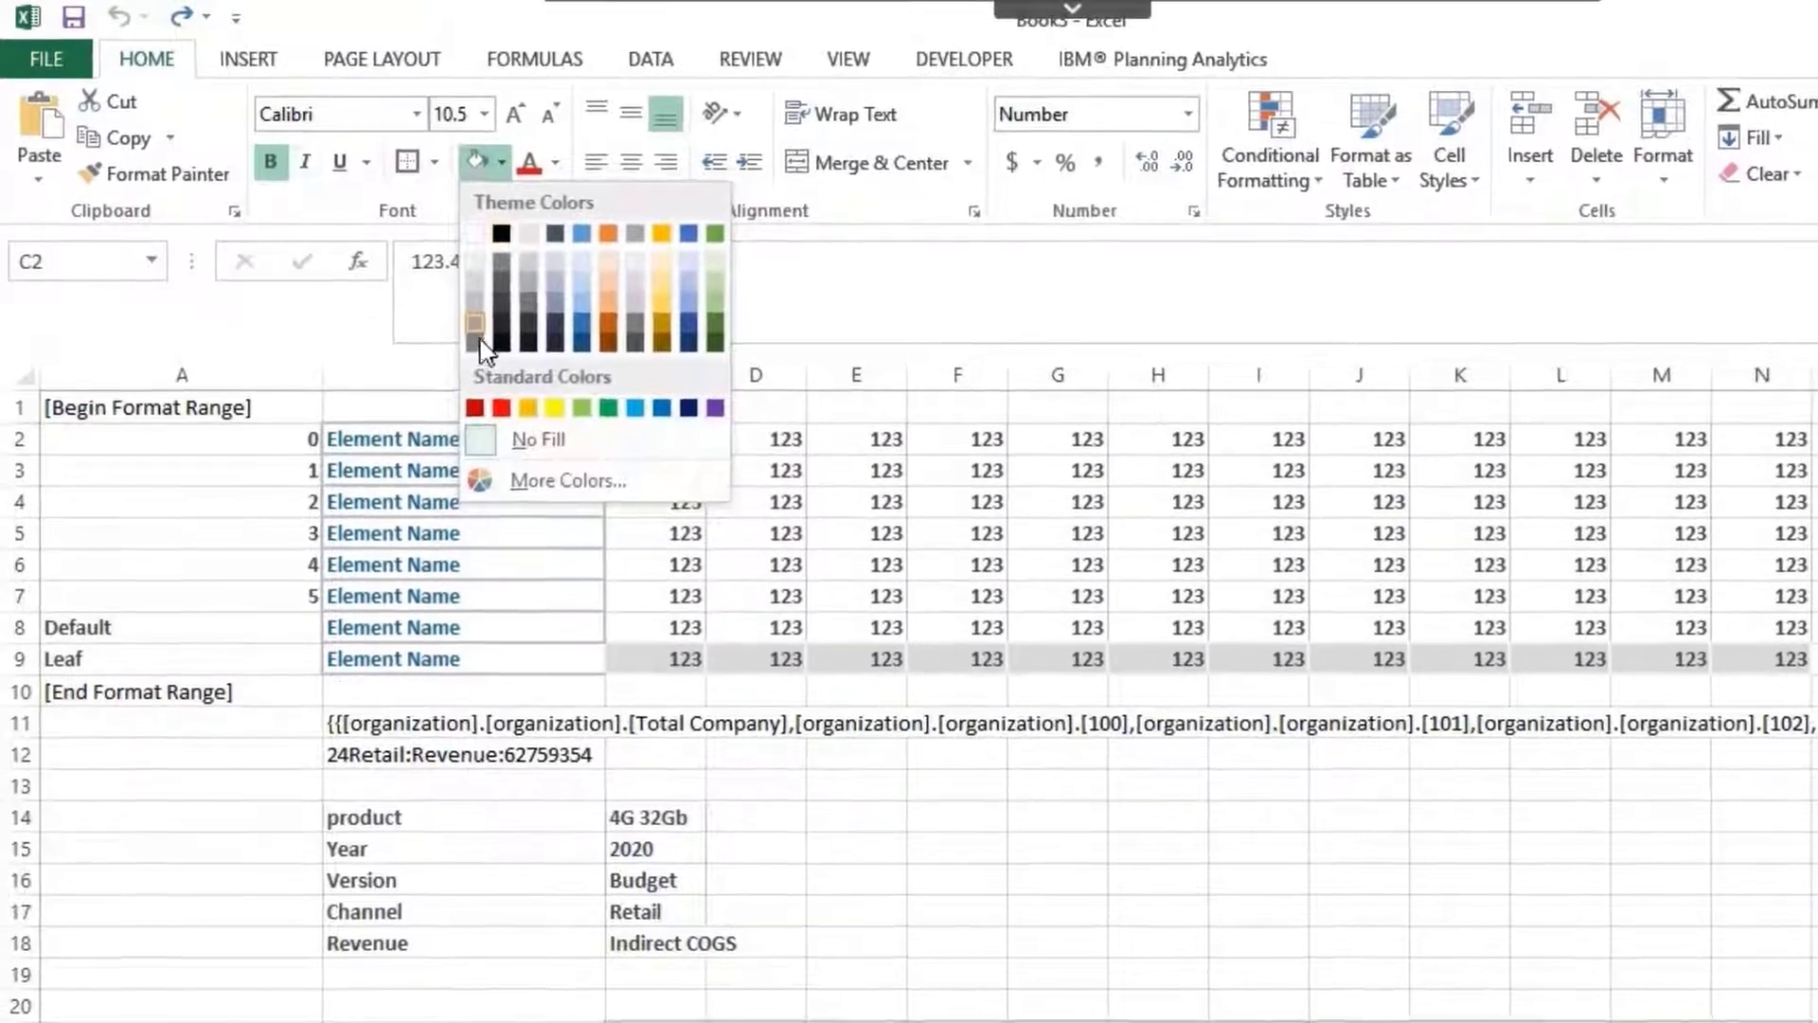
pyautogui.click(479, 316)
pyautogui.click(157, 173)
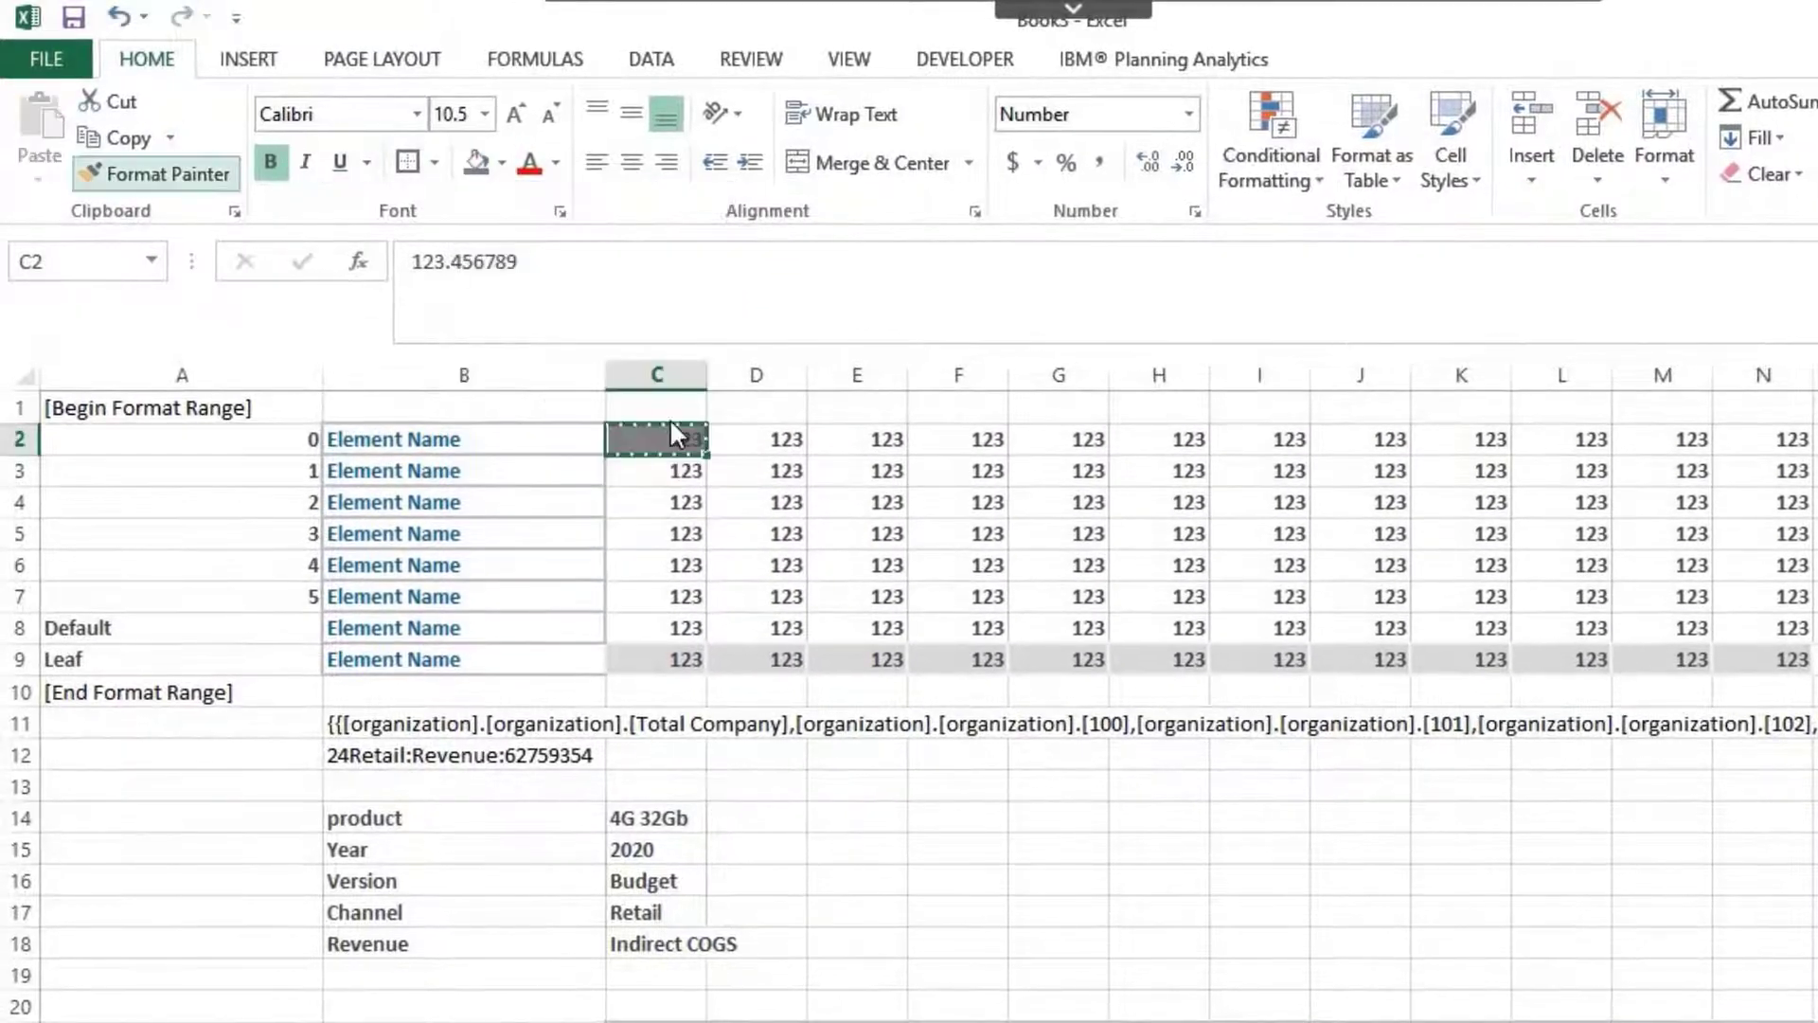
pyautogui.moveTo(757, 438); pyautogui.dragTo(1762, 439)
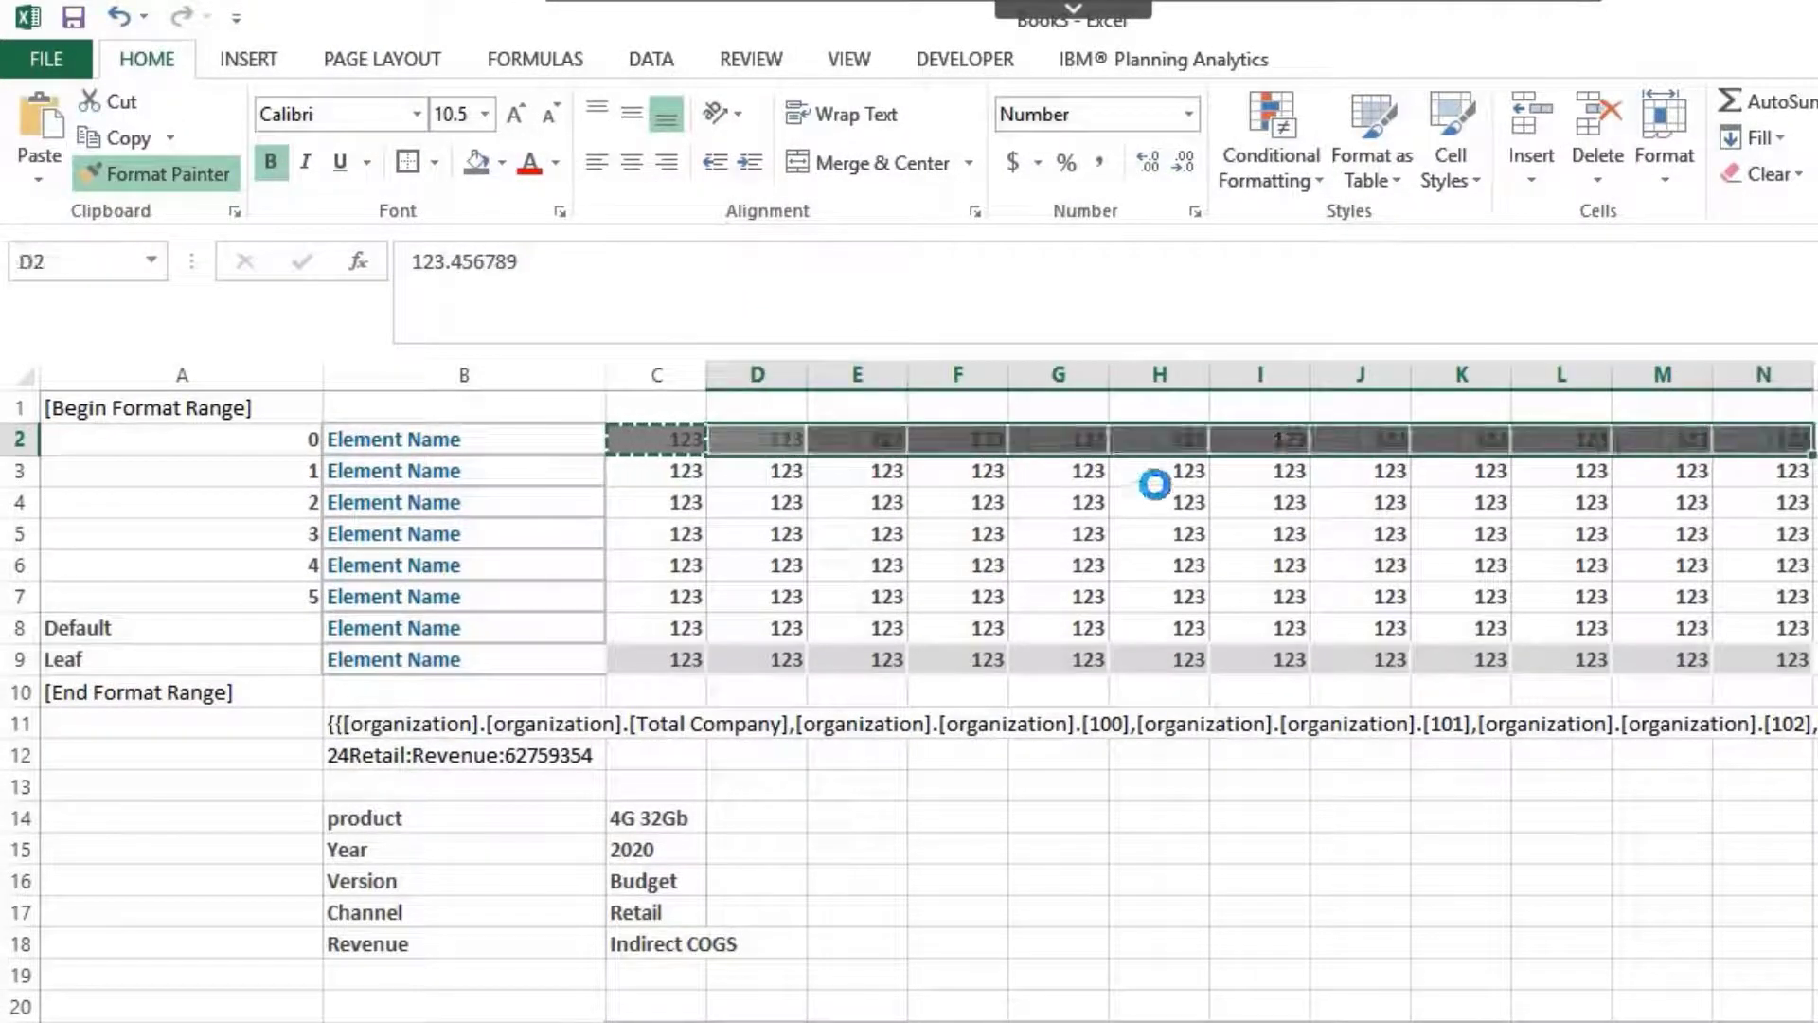
pyautogui.click(1155, 481)
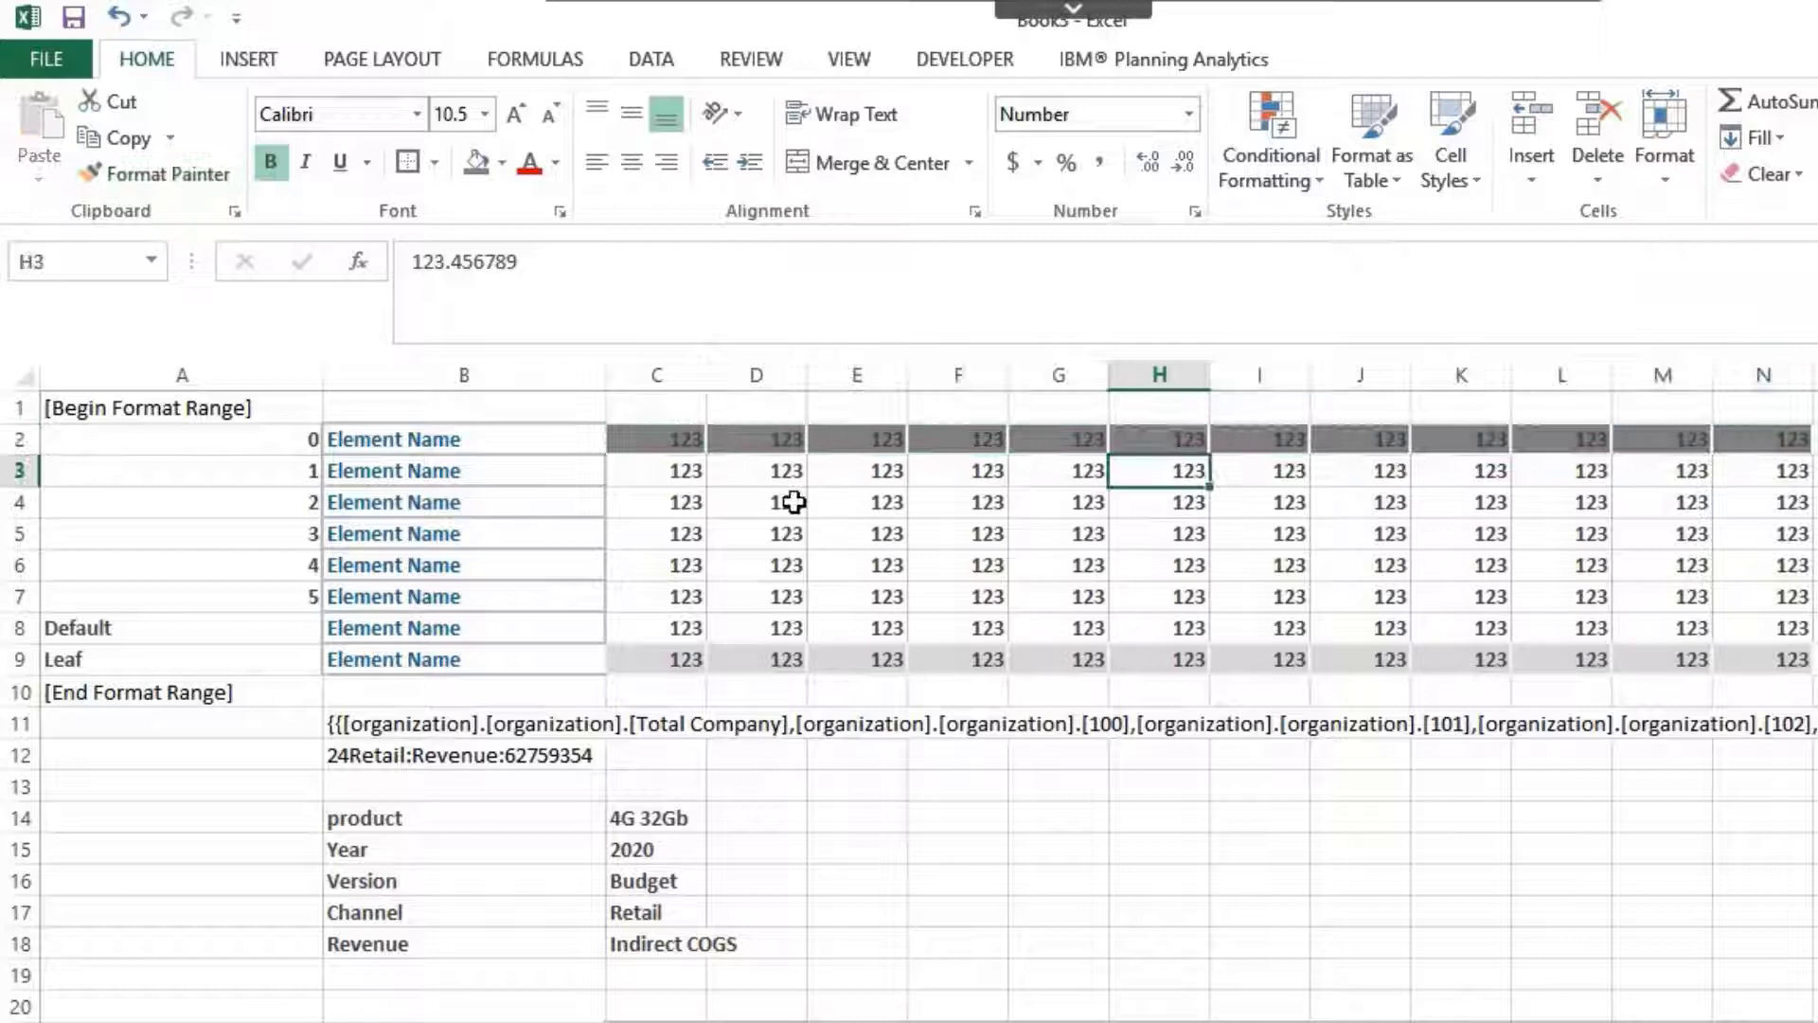
# Step: Fill C3 with White, Darker 25%
pyautogui.click(625, 472)
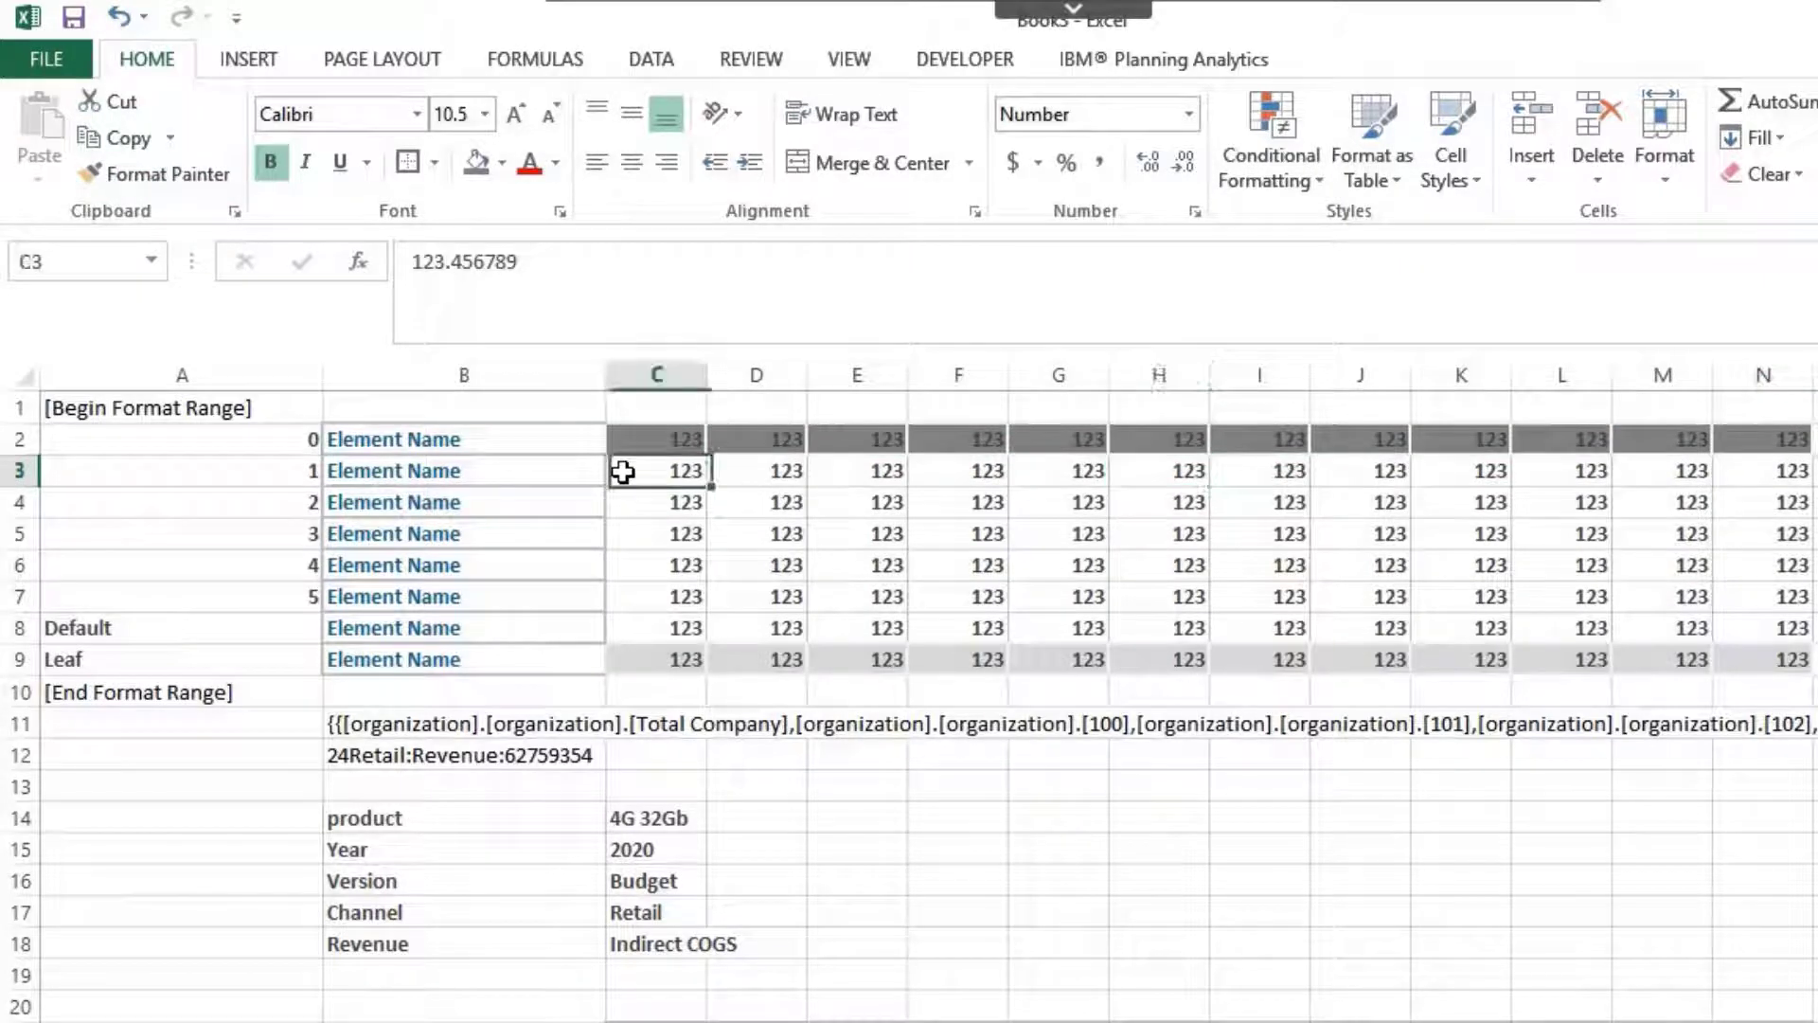
pyautogui.click(501, 163)
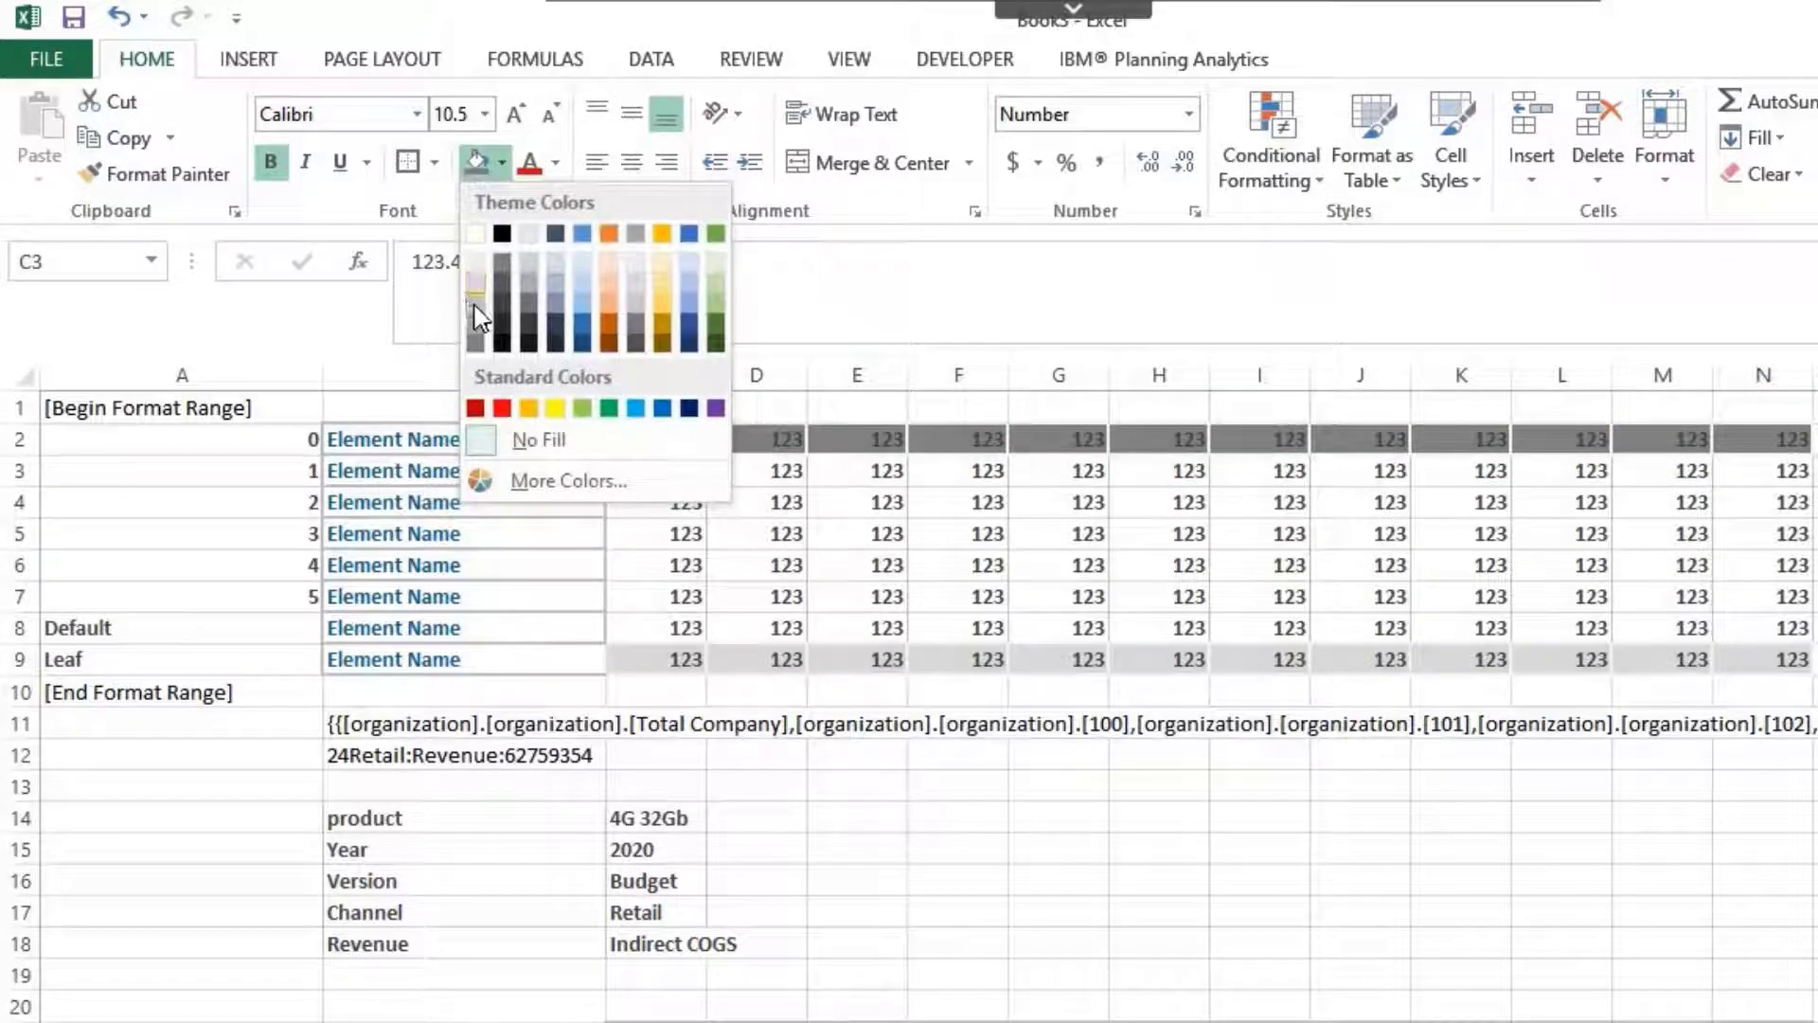
pyautogui.click(476, 313)
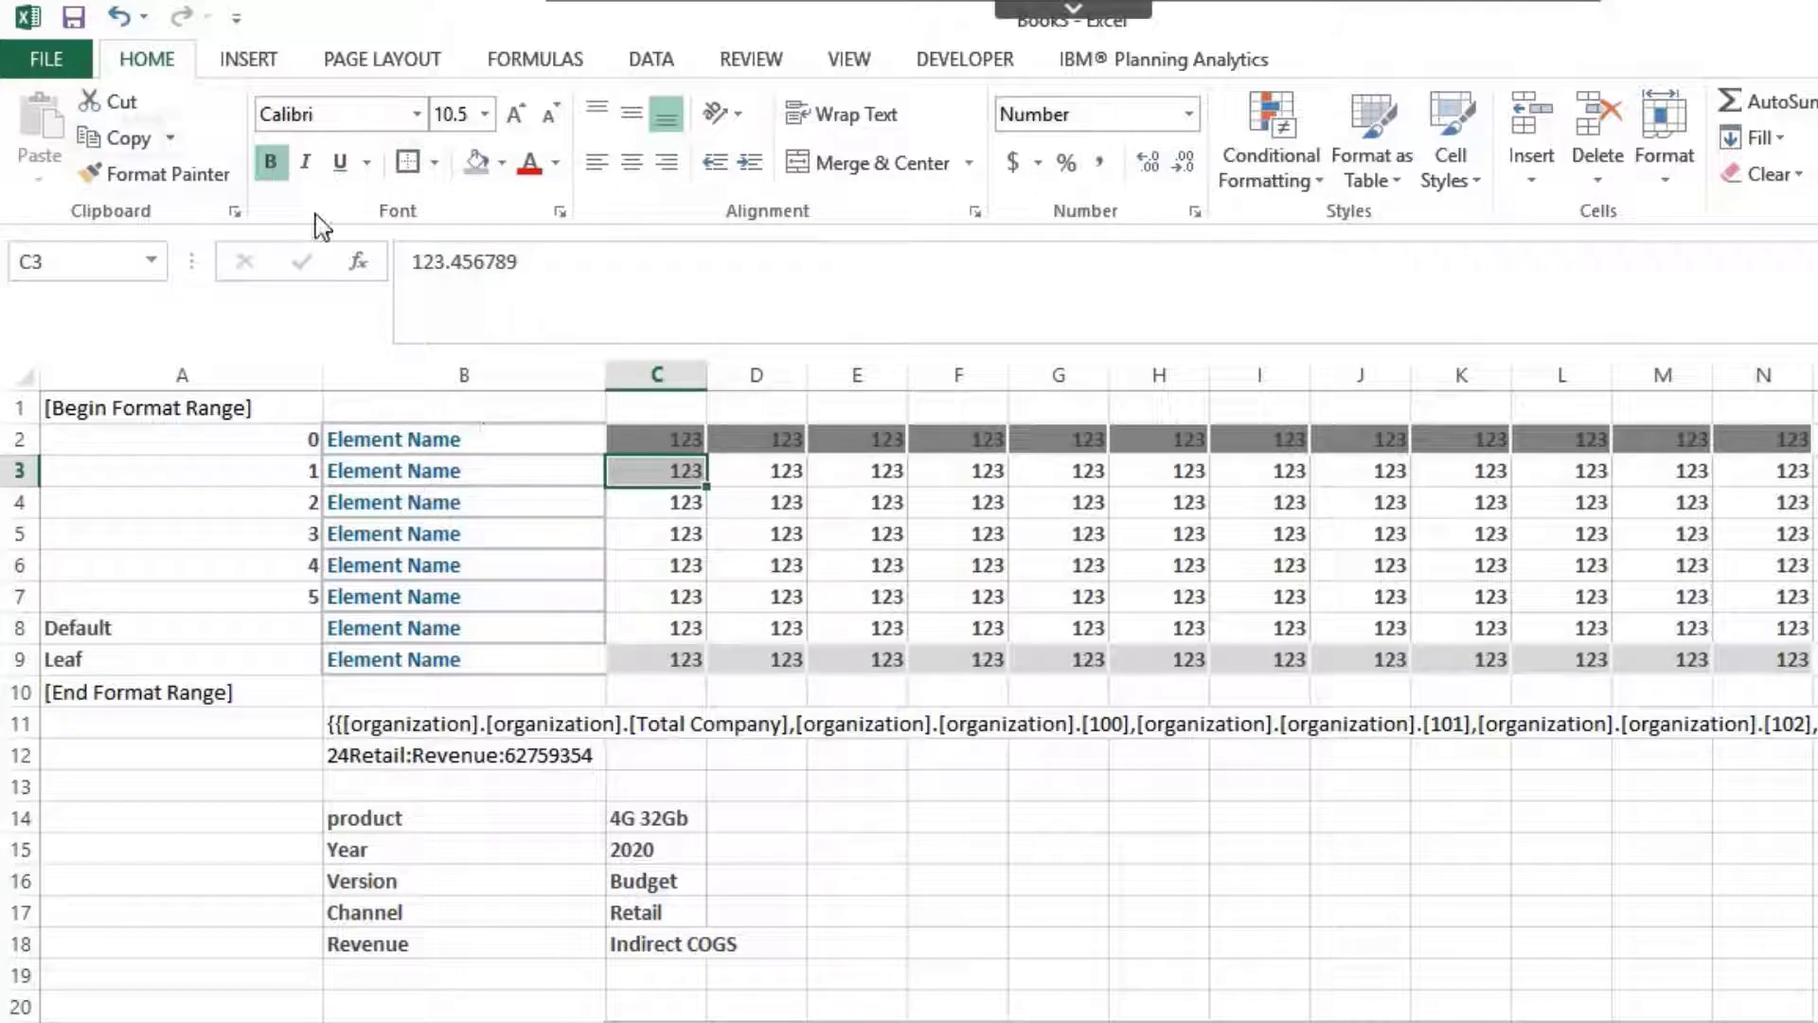
# Step: Paint C3's light grey across row 3, and set B2 to 12pt and B3 to 11pt
pyautogui.click(157, 173)
pyautogui.moveTo(753, 472); pyautogui.dragTo(1746, 470)
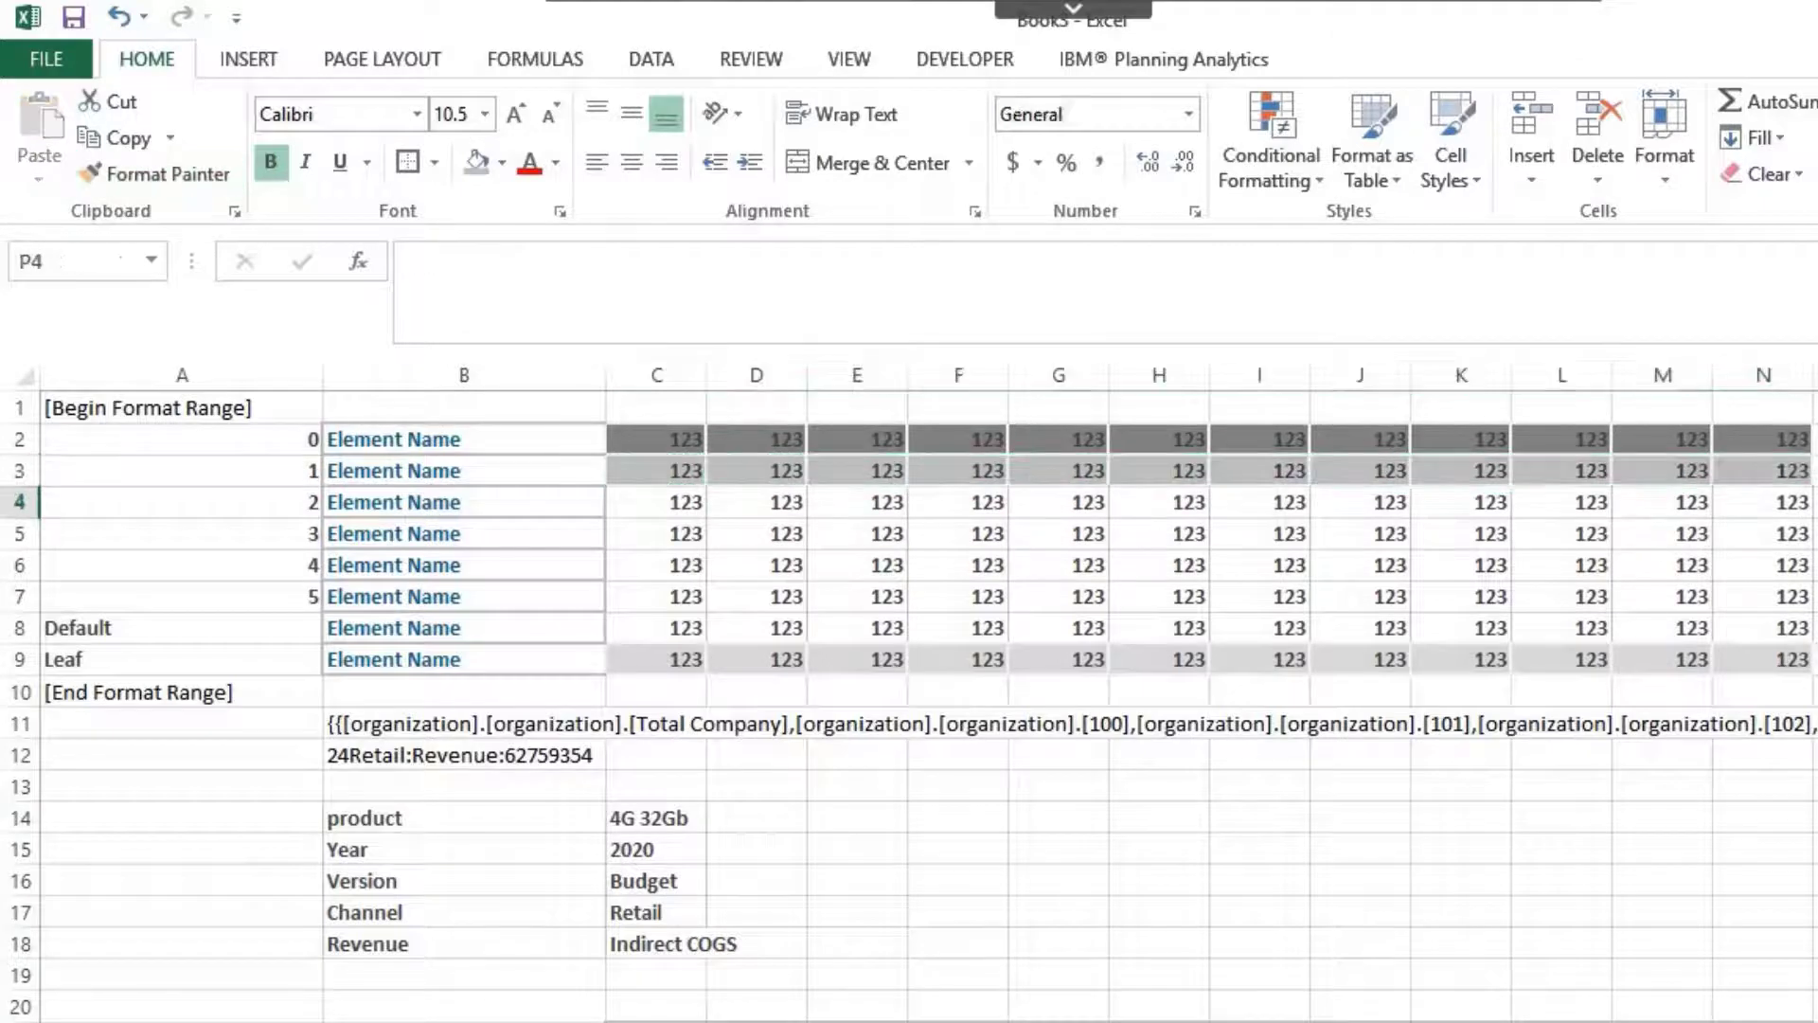
pyautogui.click(463, 438)
pyautogui.click(485, 114)
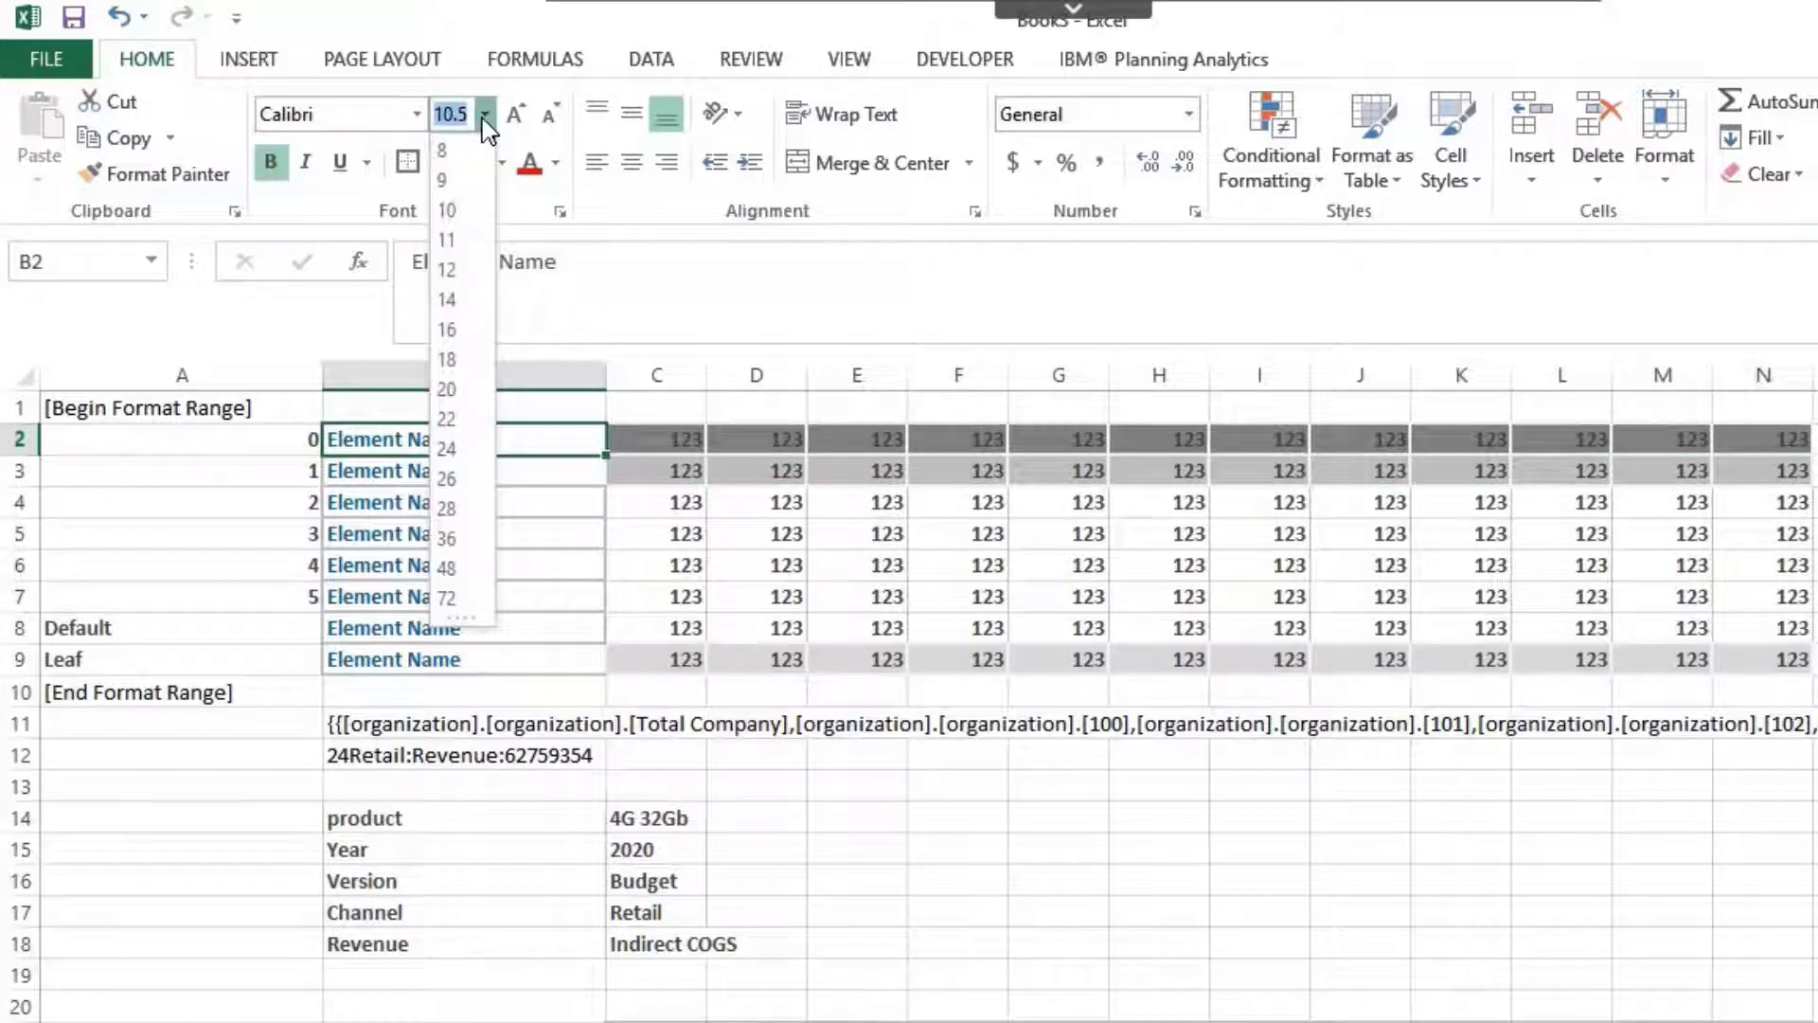
pyautogui.click(456, 272)
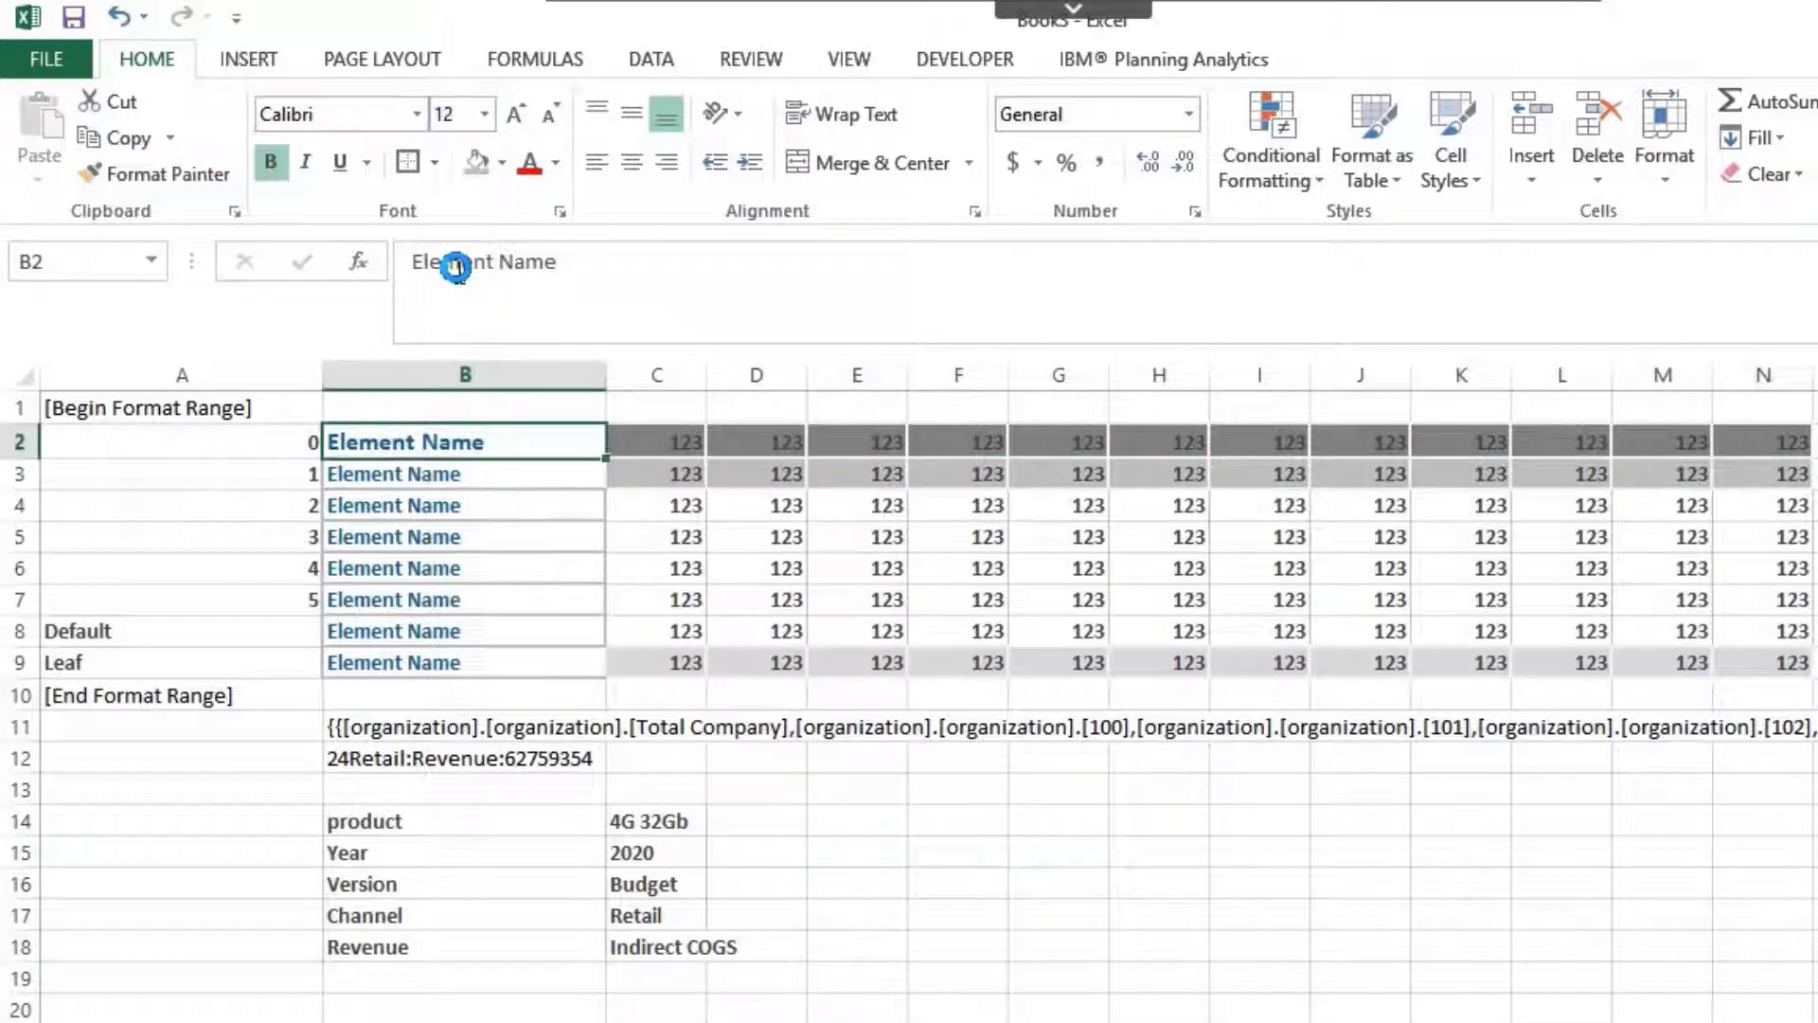
pyautogui.click(434, 476)
pyautogui.click(510, 117)
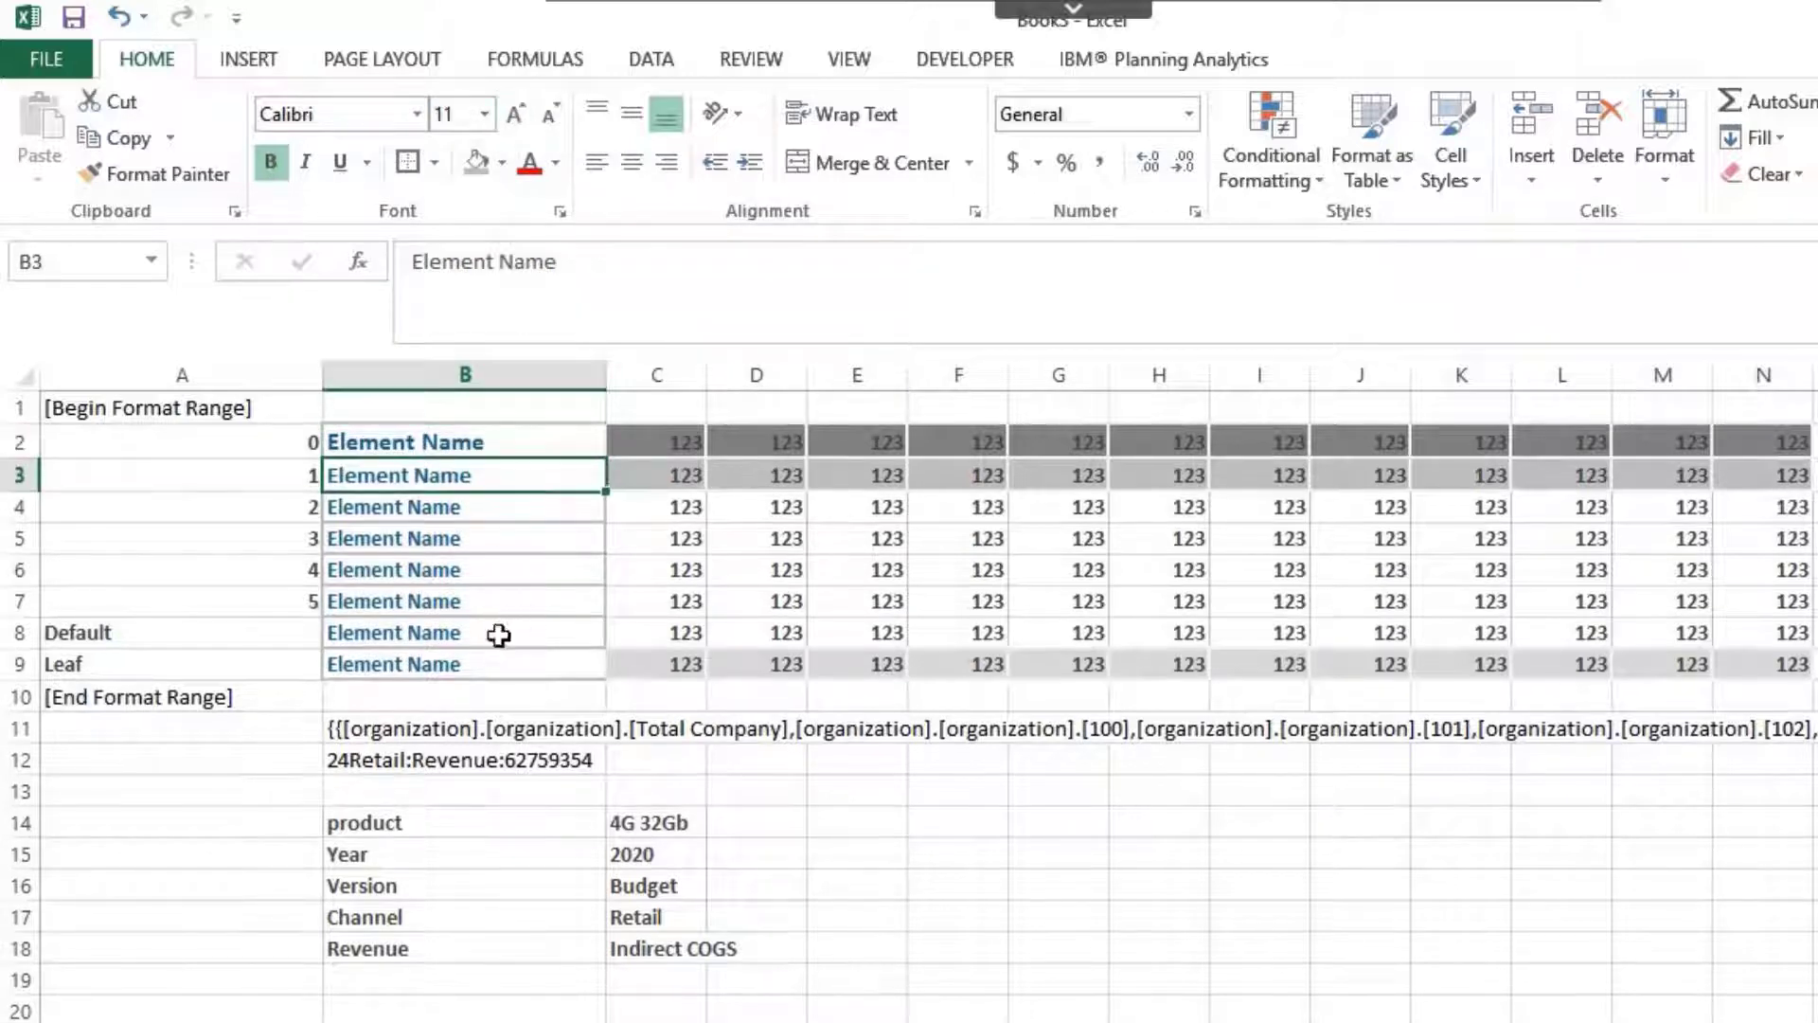
# Step: Give labels B2 and B3 red fill with white text
pyautogui.click(464, 442)
pyautogui.click(500, 162)
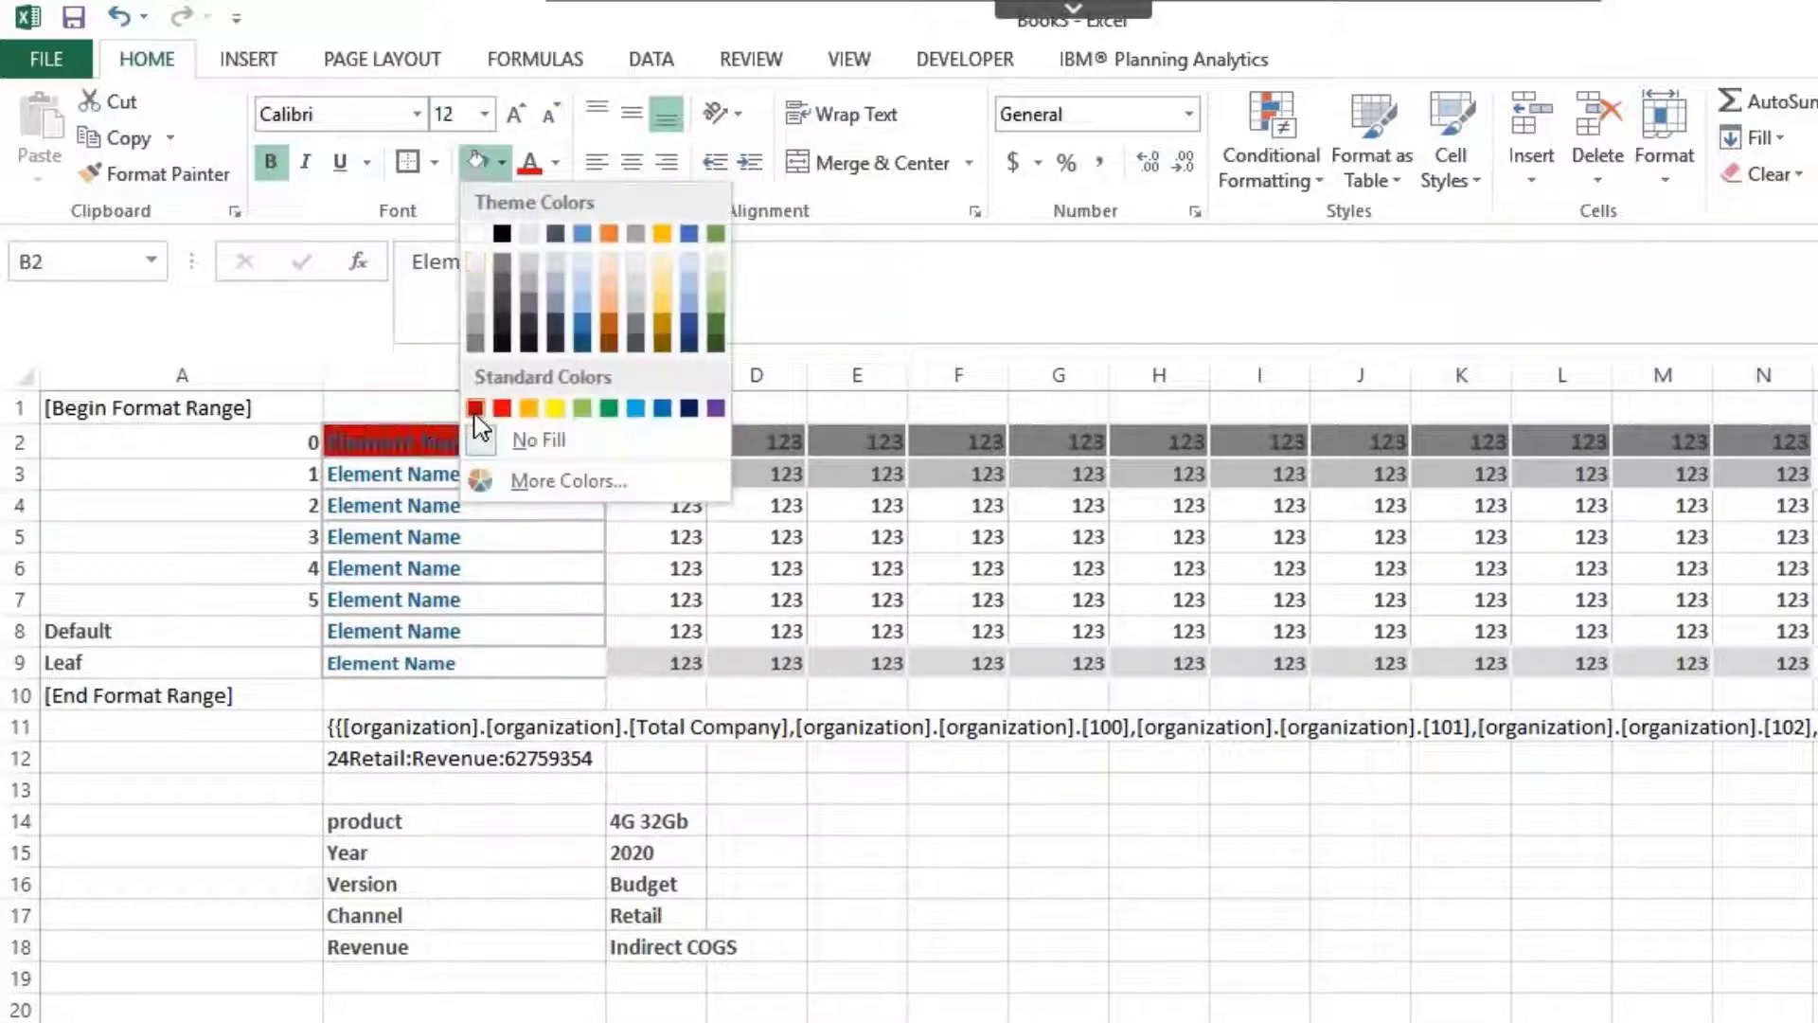
pyautogui.click(497, 407)
pyautogui.click(559, 163)
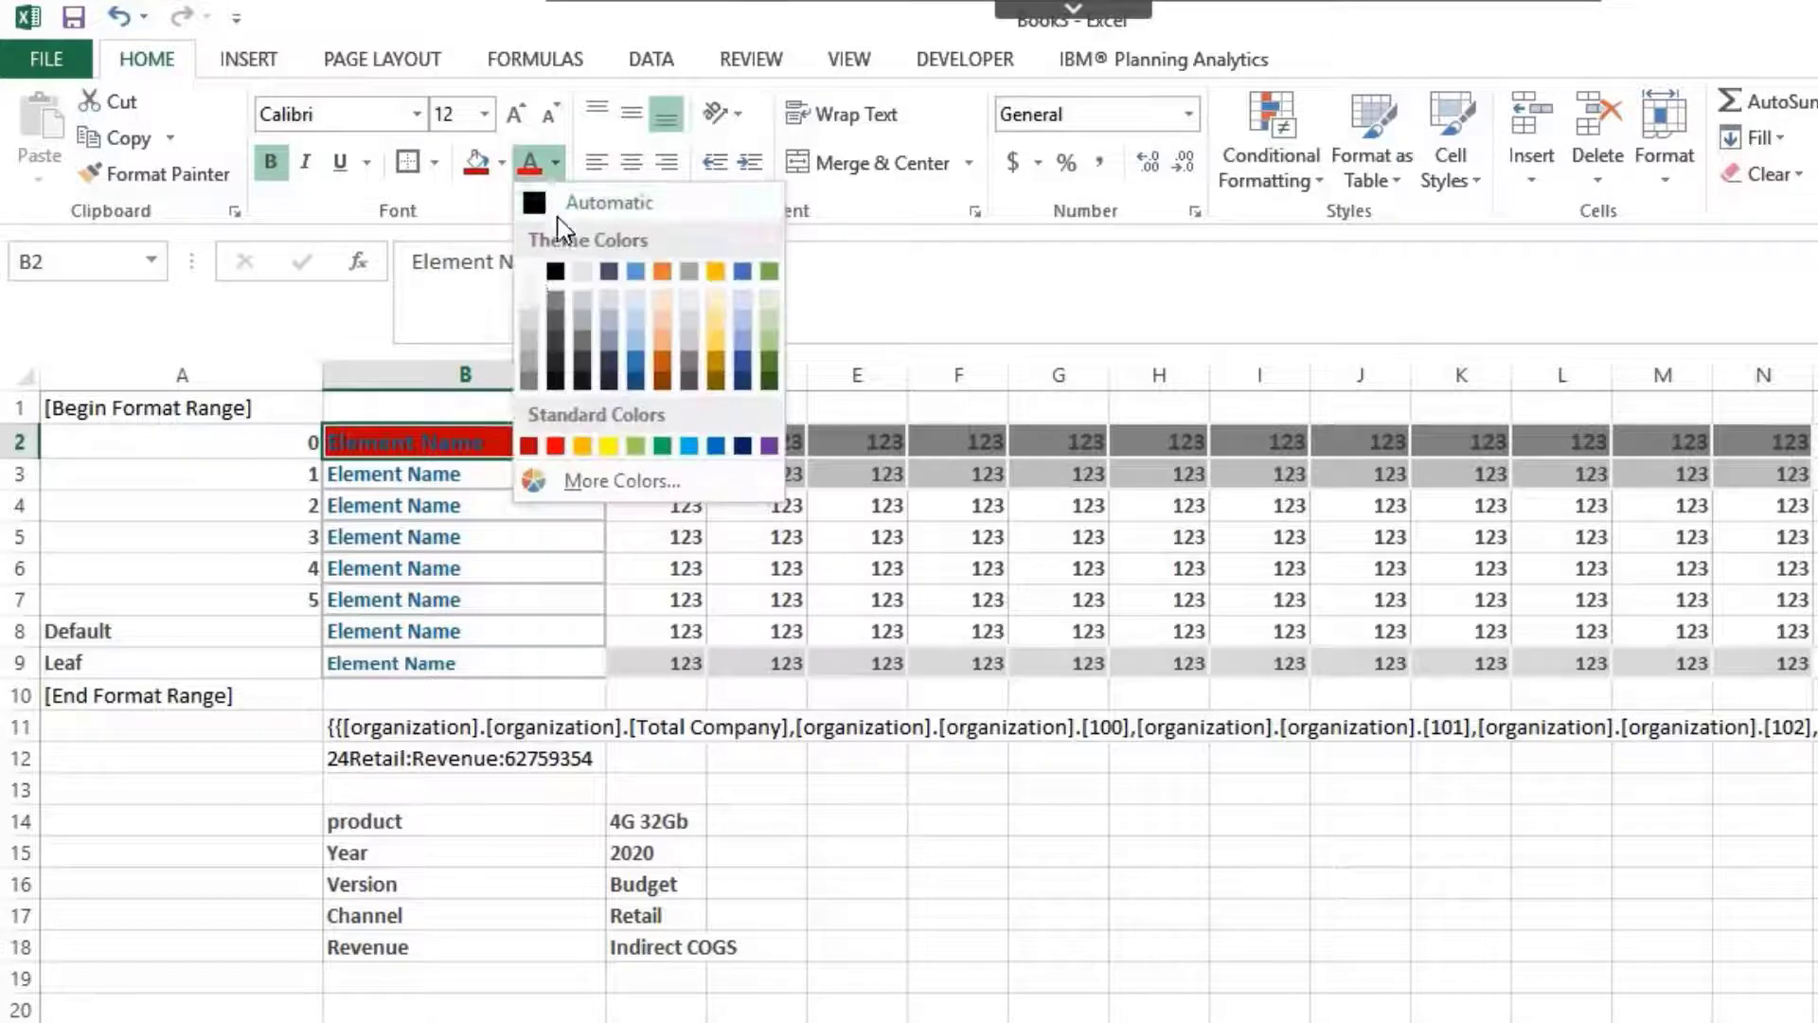
pyautogui.click(537, 269)
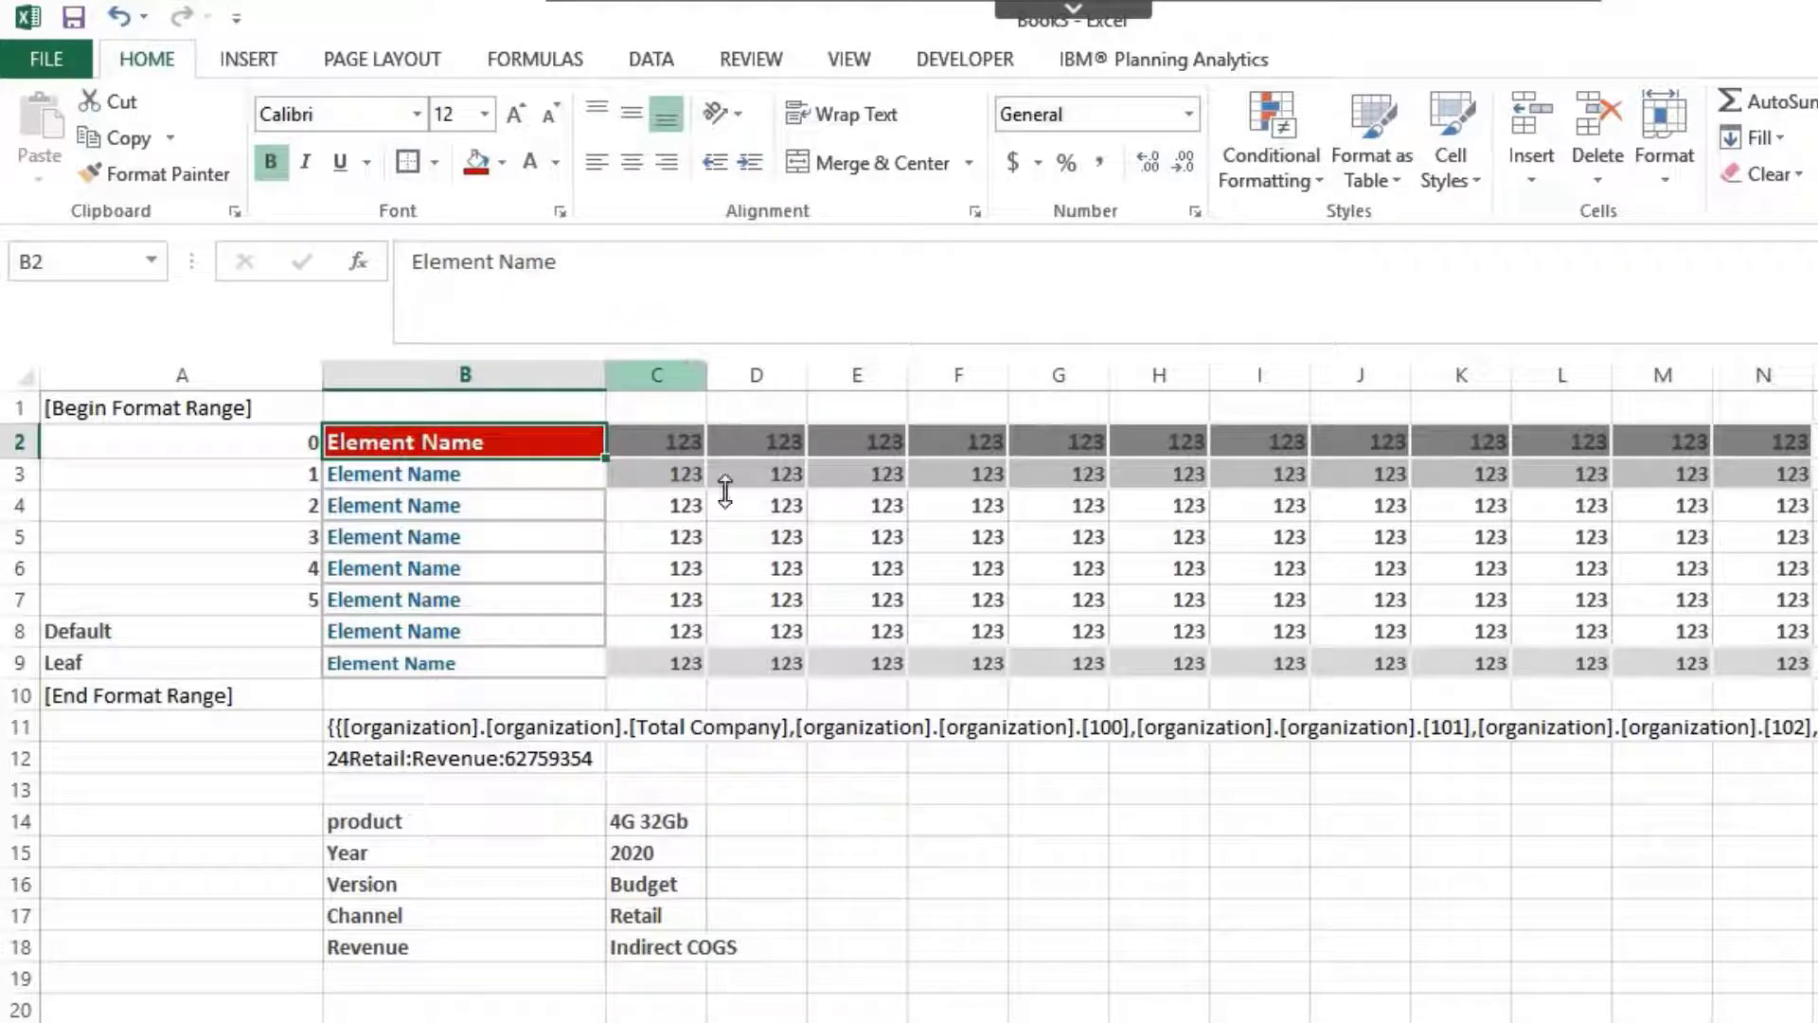
pyautogui.click(467, 471)
pyautogui.click(476, 163)
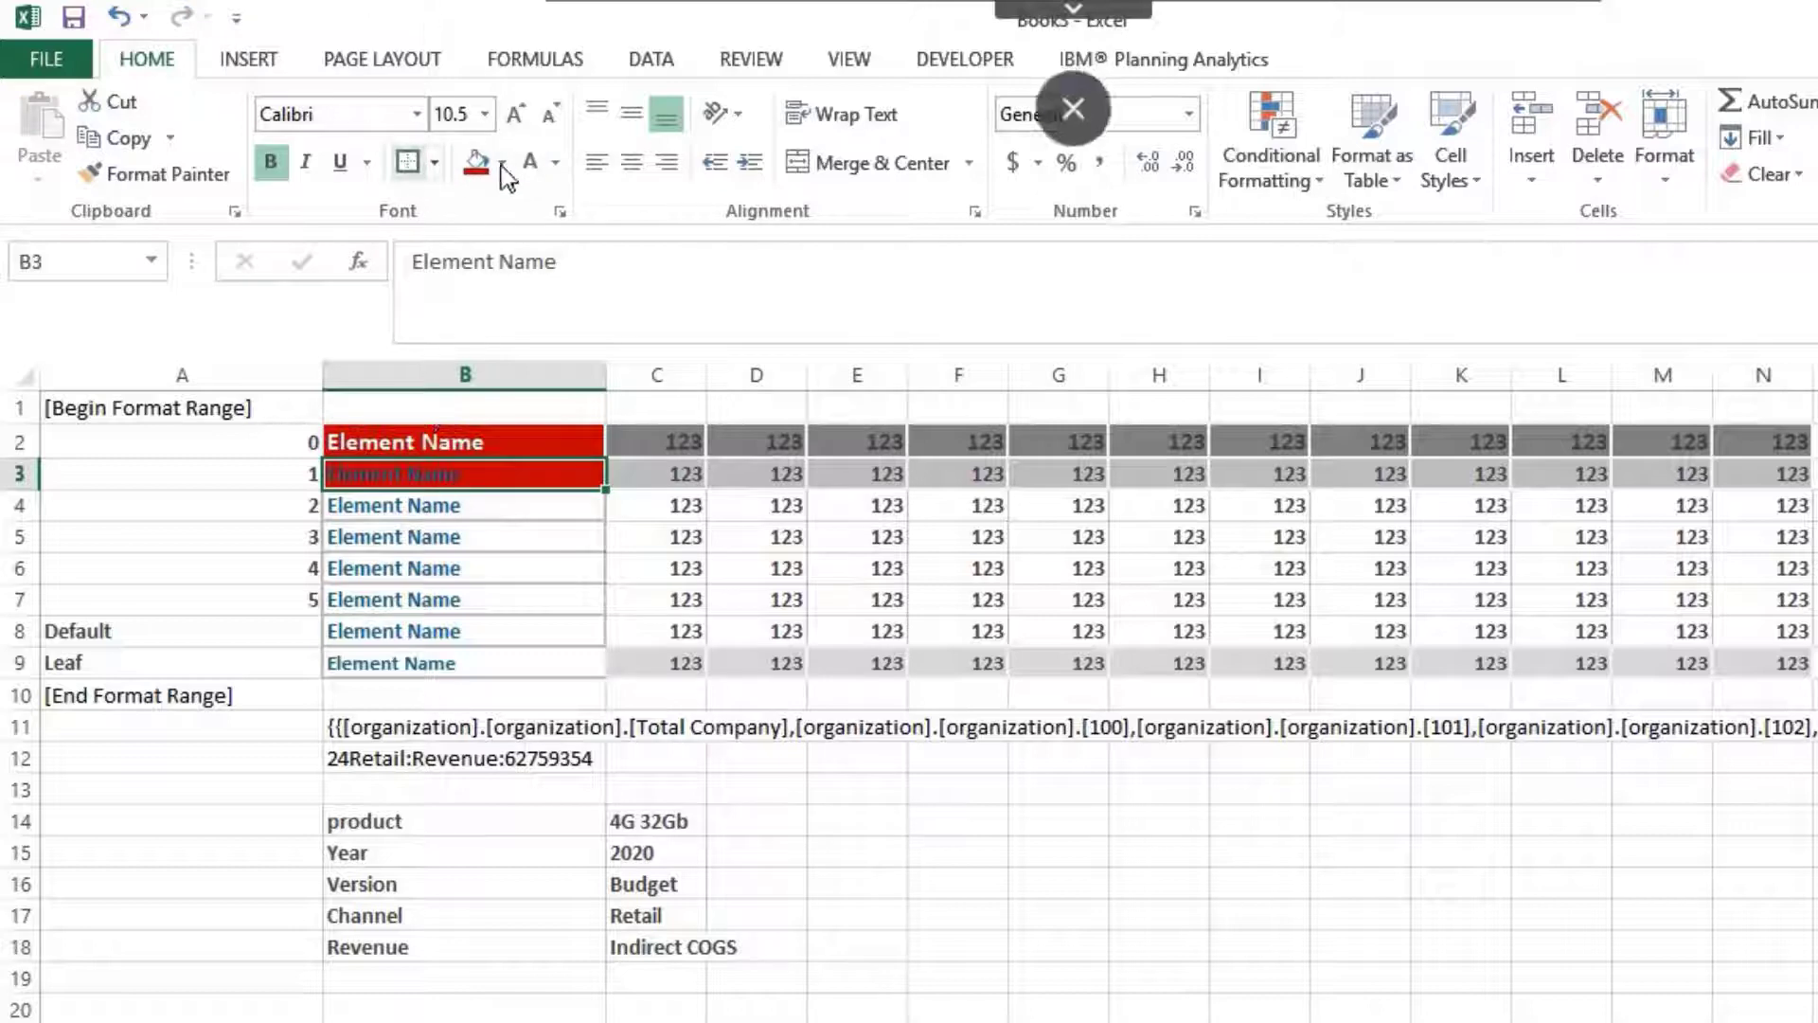
pyautogui.click(529, 163)
# Step: Apply red fill and white text to the Leaf label B9
pyautogui.click(479, 610)
pyautogui.click(447, 662)
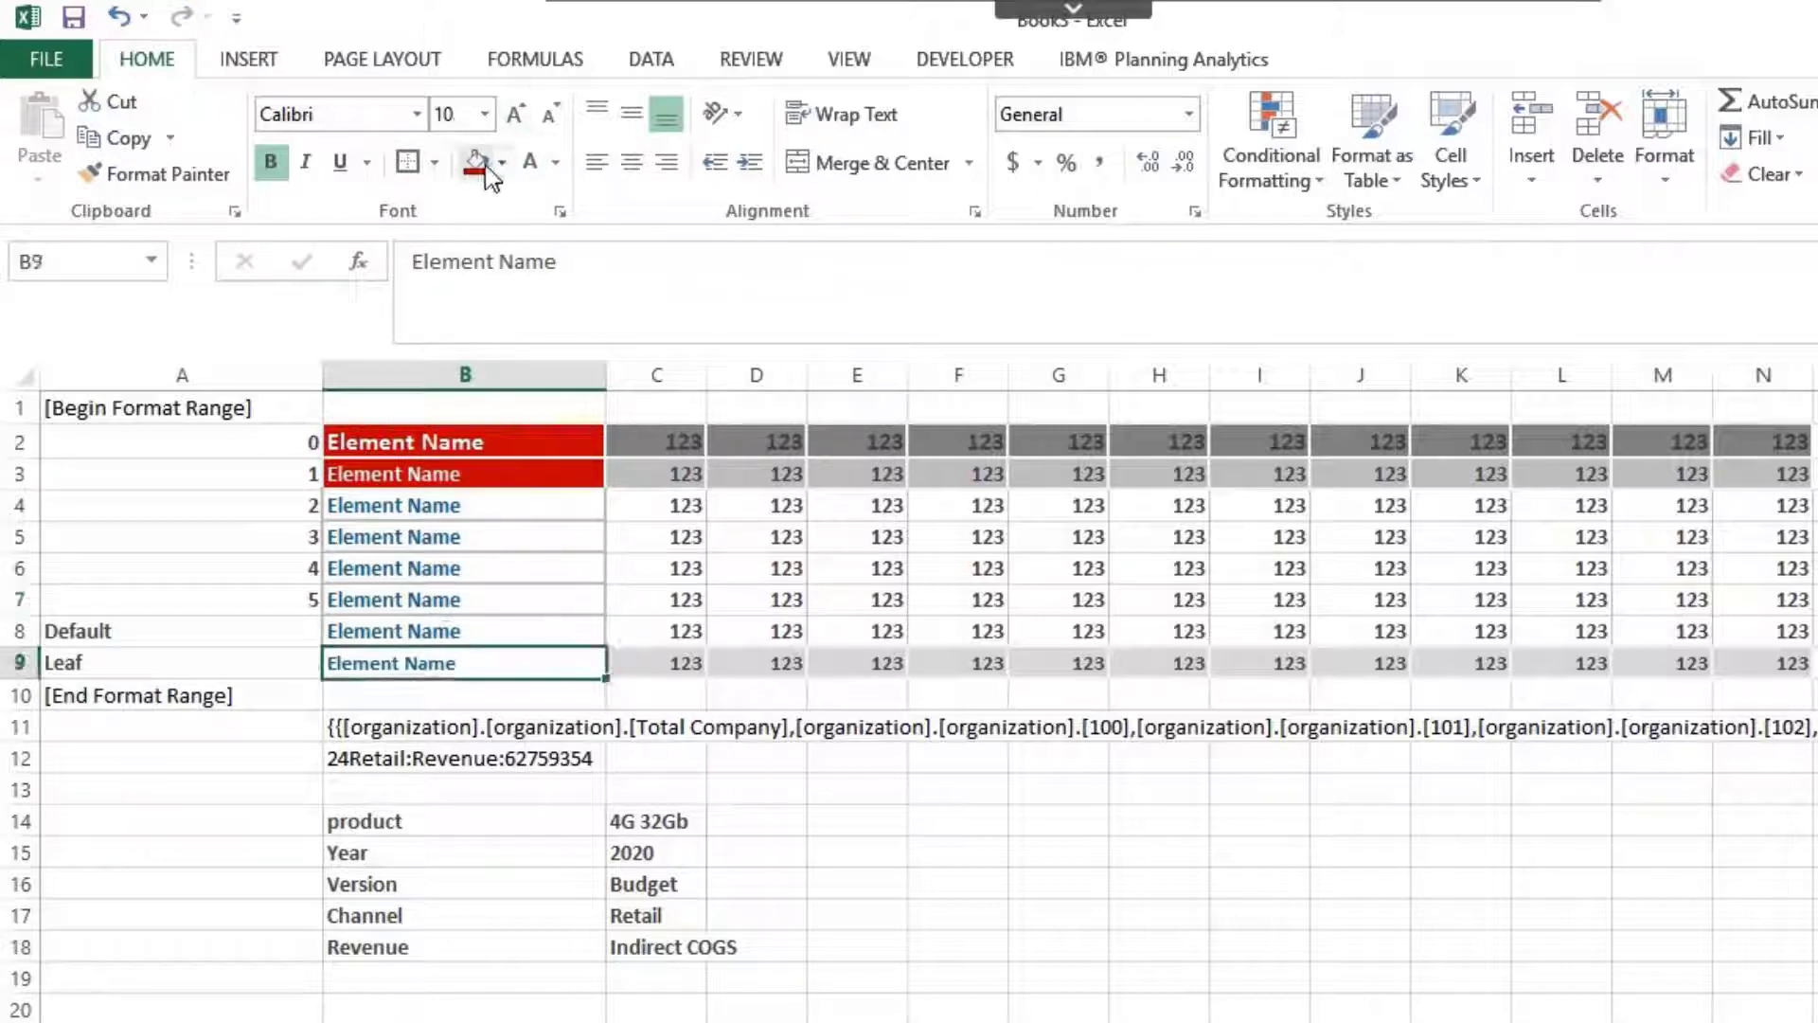
pyautogui.click(476, 162)
pyautogui.click(560, 699)
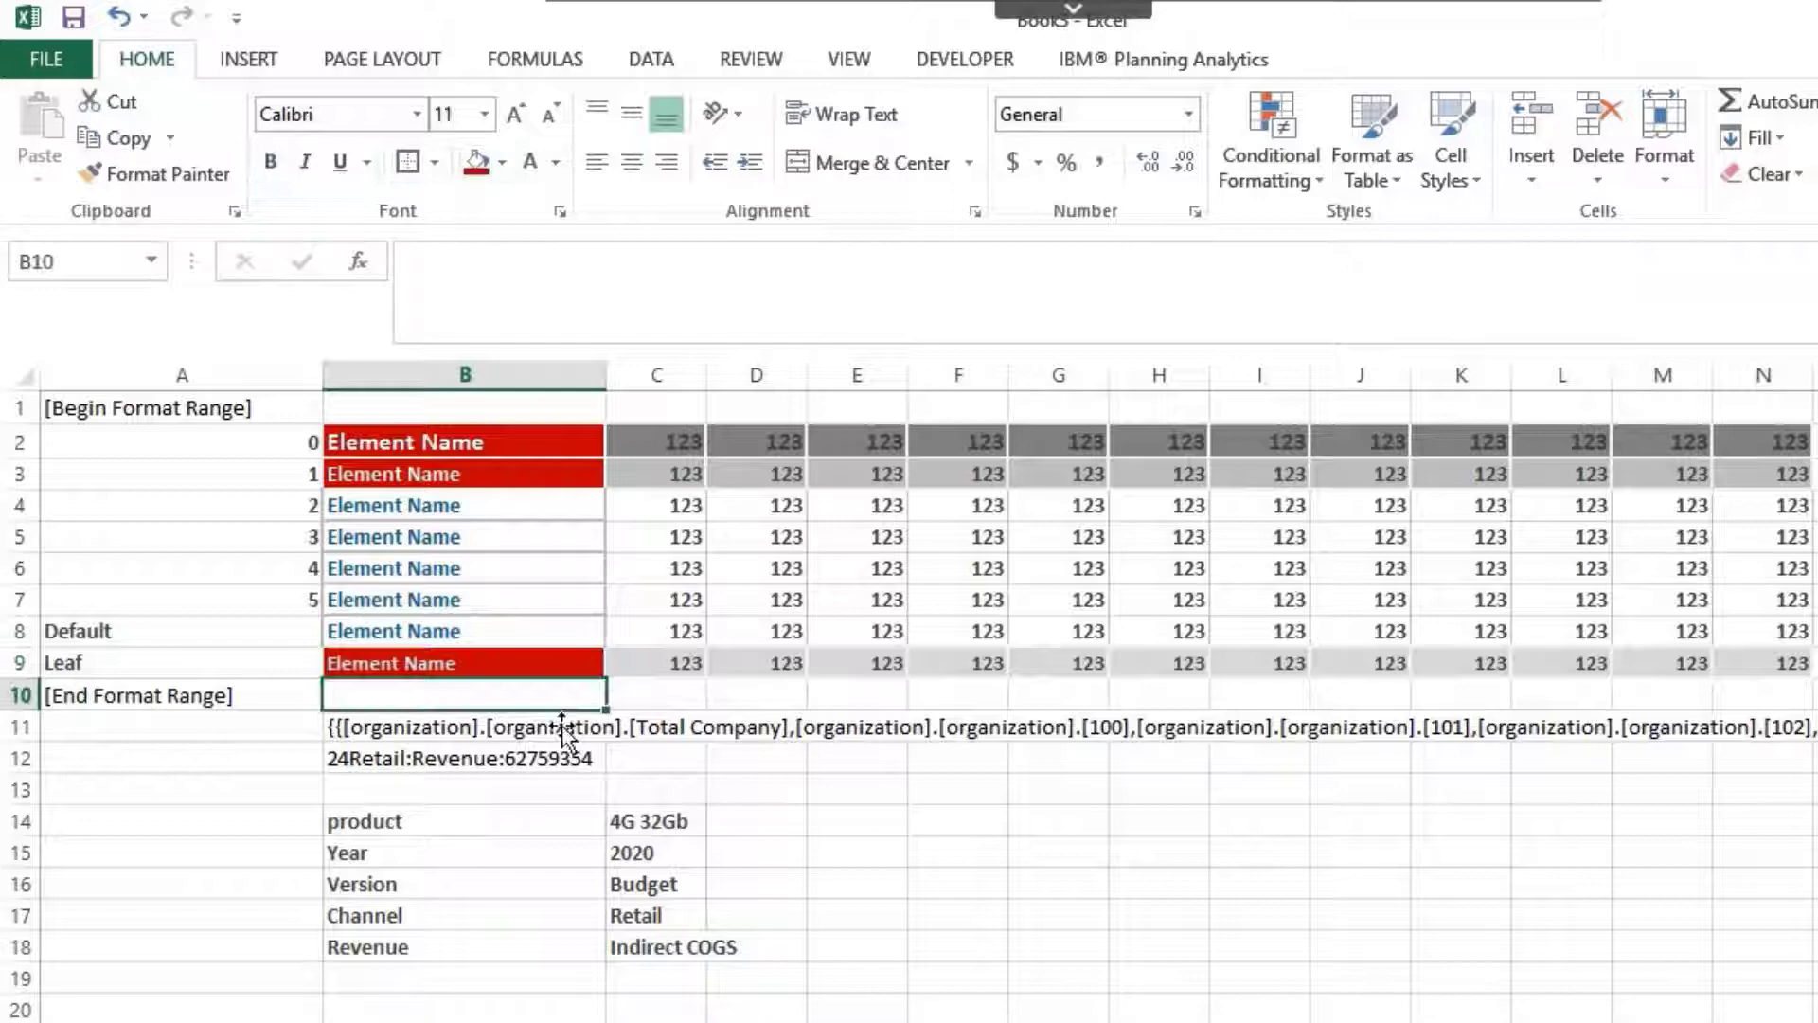
pyautogui.click(869, 561)
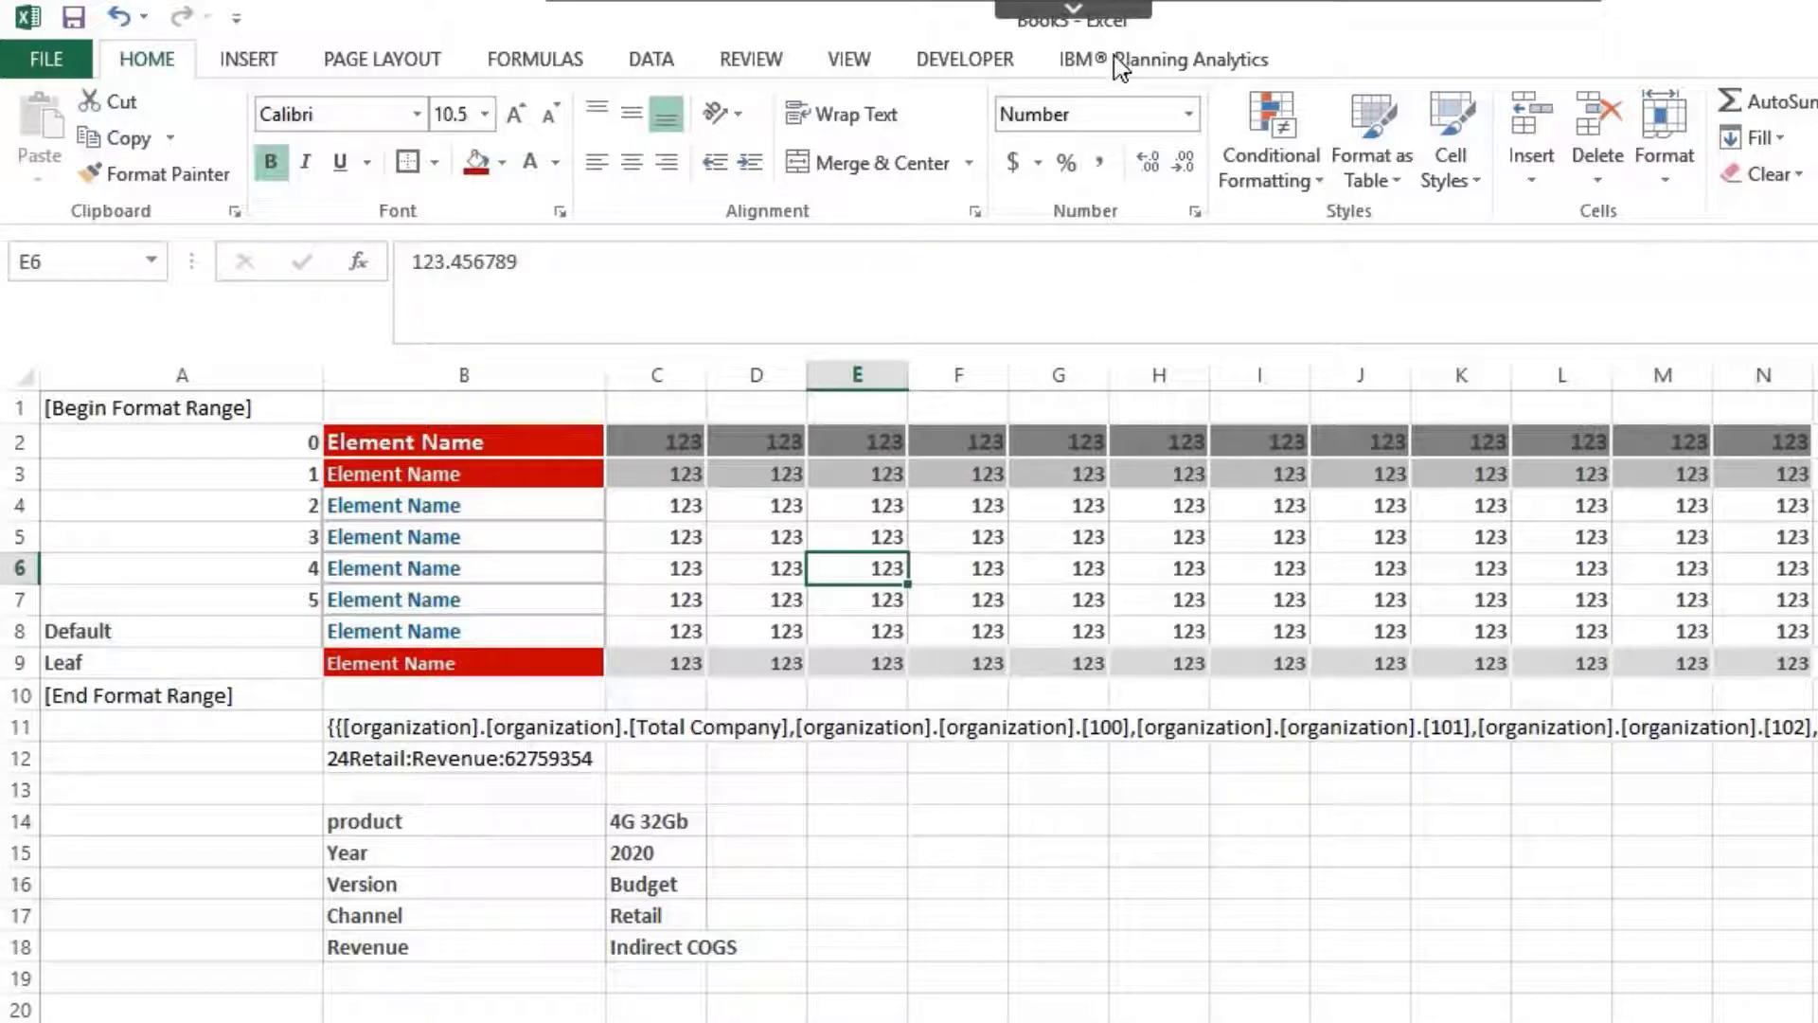
# Step: Select the month header row B21:N21 and fill it red
pyautogui.click(1169, 58)
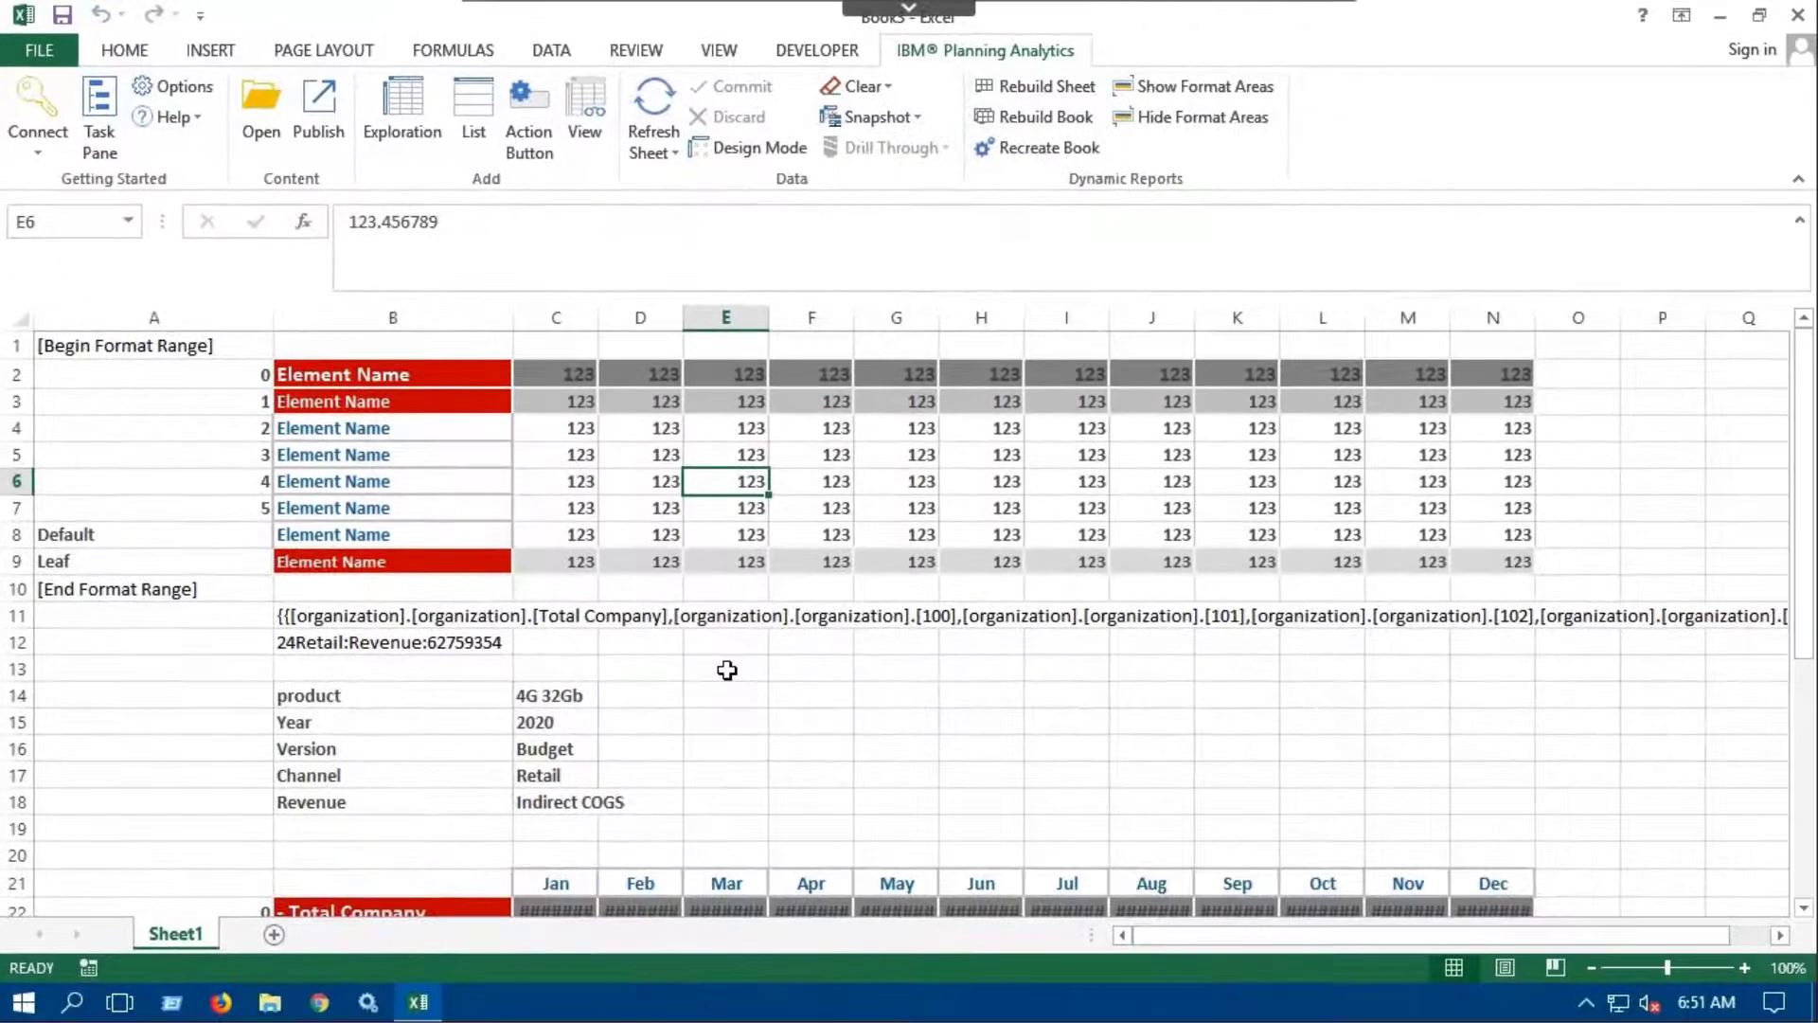
pyautogui.scroll(-3, 679, 626)
pyautogui.scroll(-3, 702, 569)
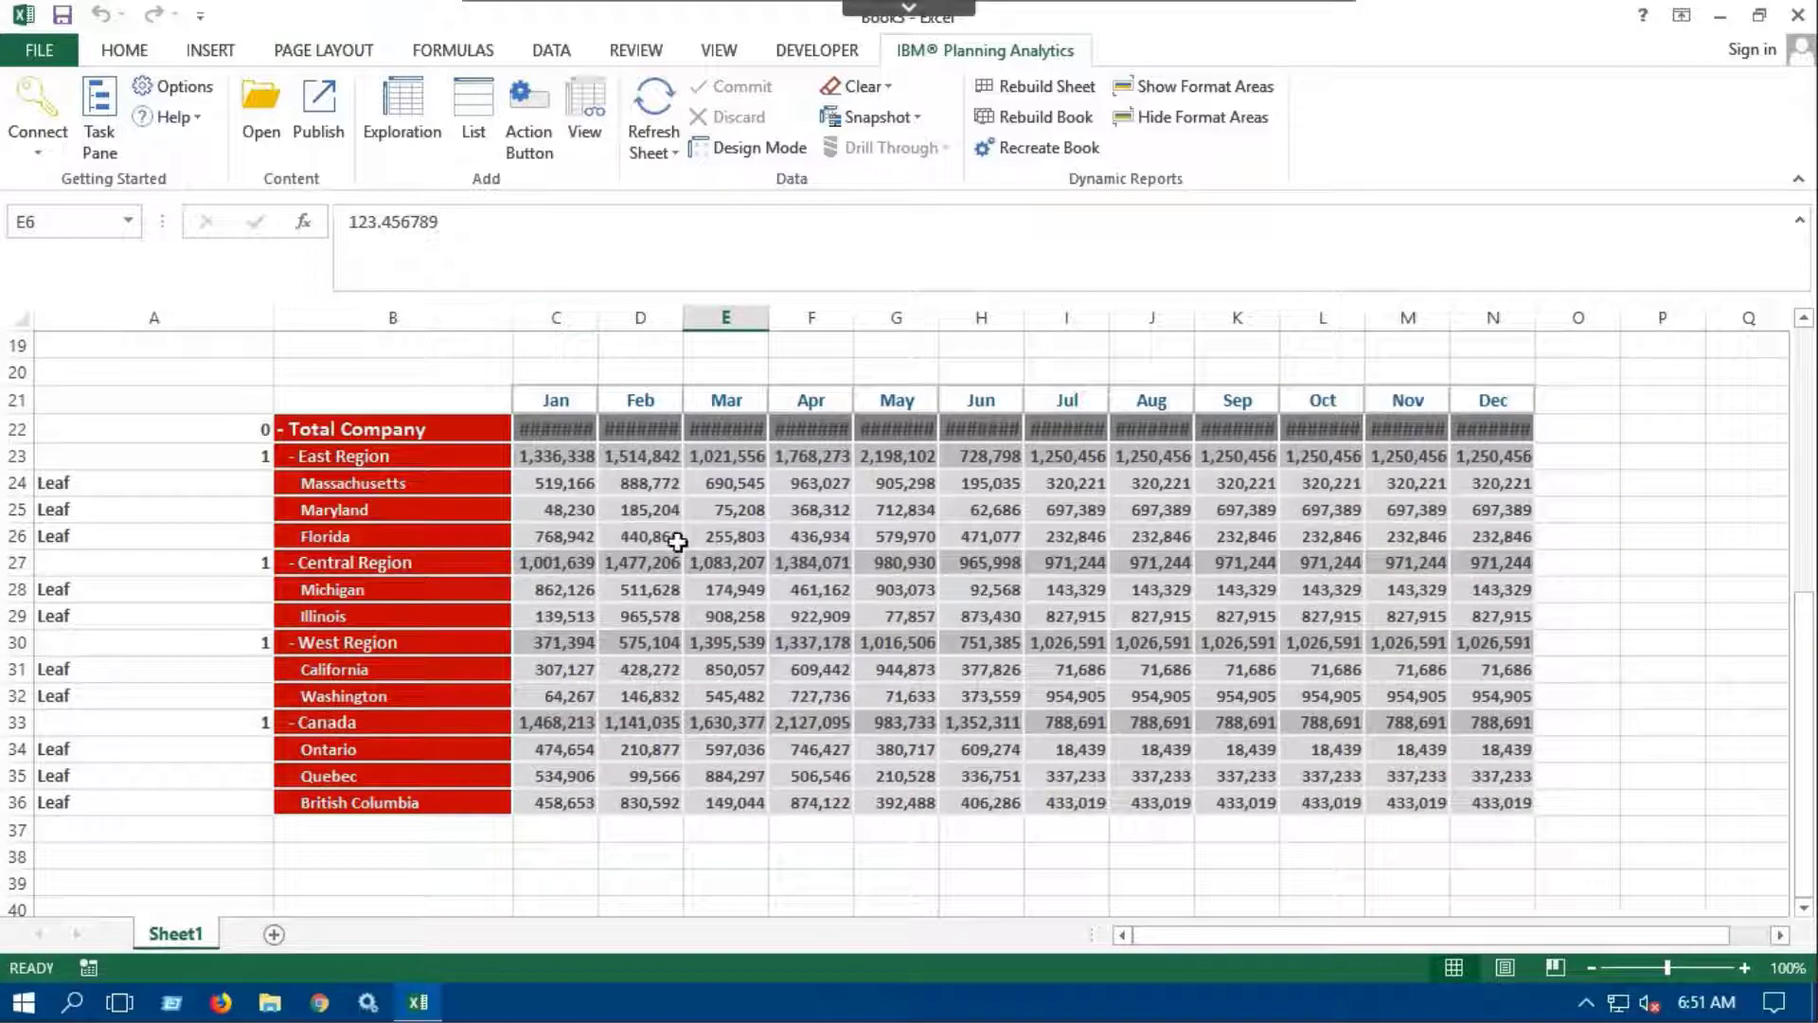
pyautogui.click(664, 510)
pyautogui.moveTo(313, 403); pyautogui.dragTo(1453, 398)
pyautogui.click(125, 49)
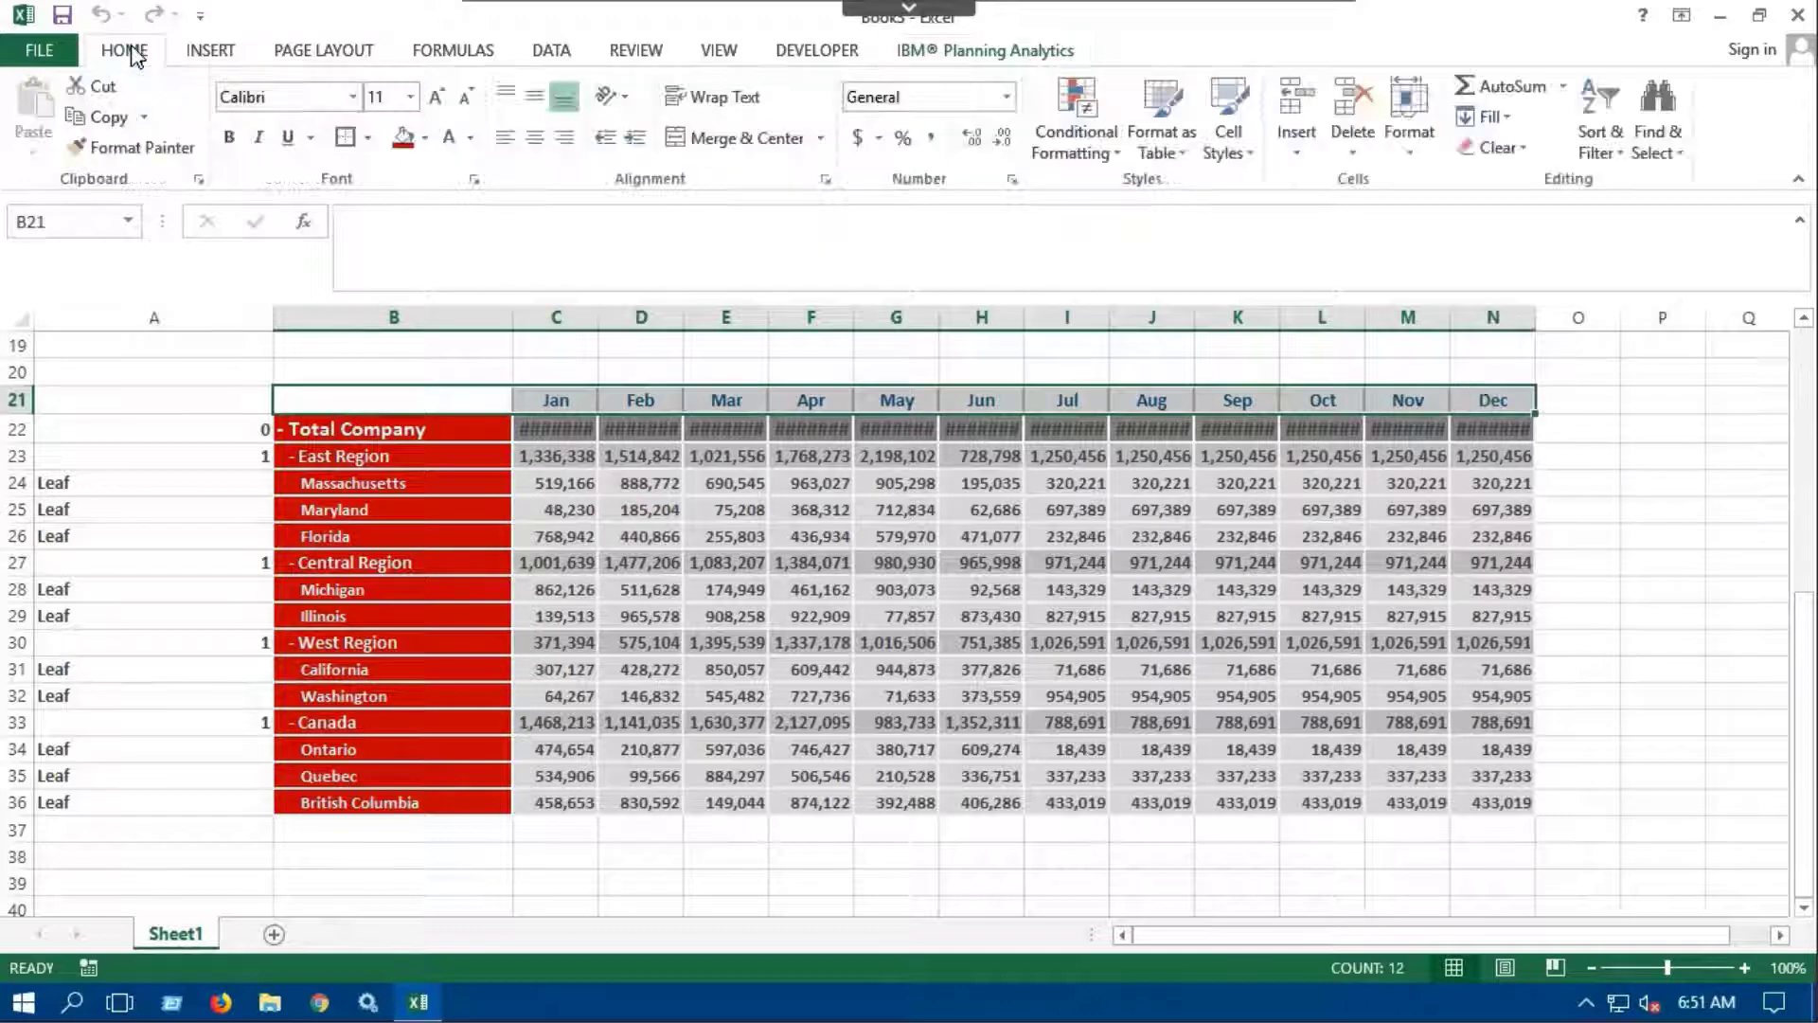
pyautogui.click(425, 139)
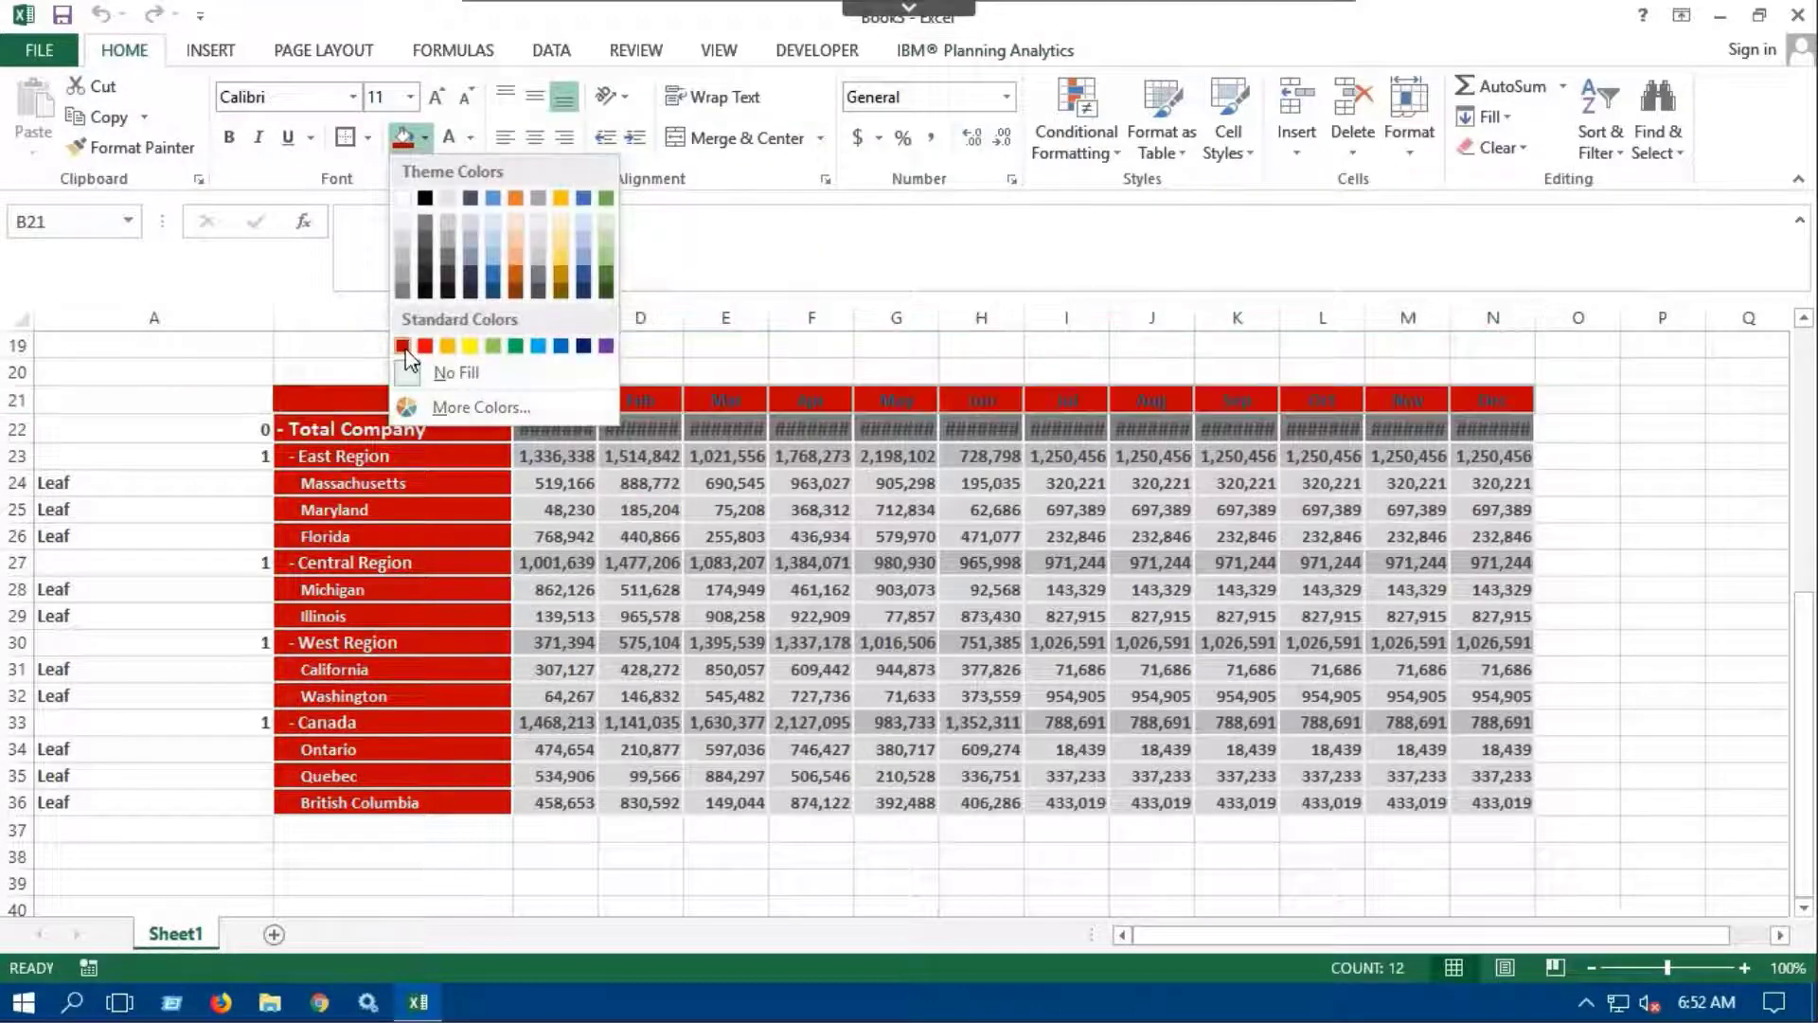
pyautogui.click(425, 345)
# Step: Make the month header text white and 12 point
pyautogui.click(470, 137)
pyautogui.click(446, 232)
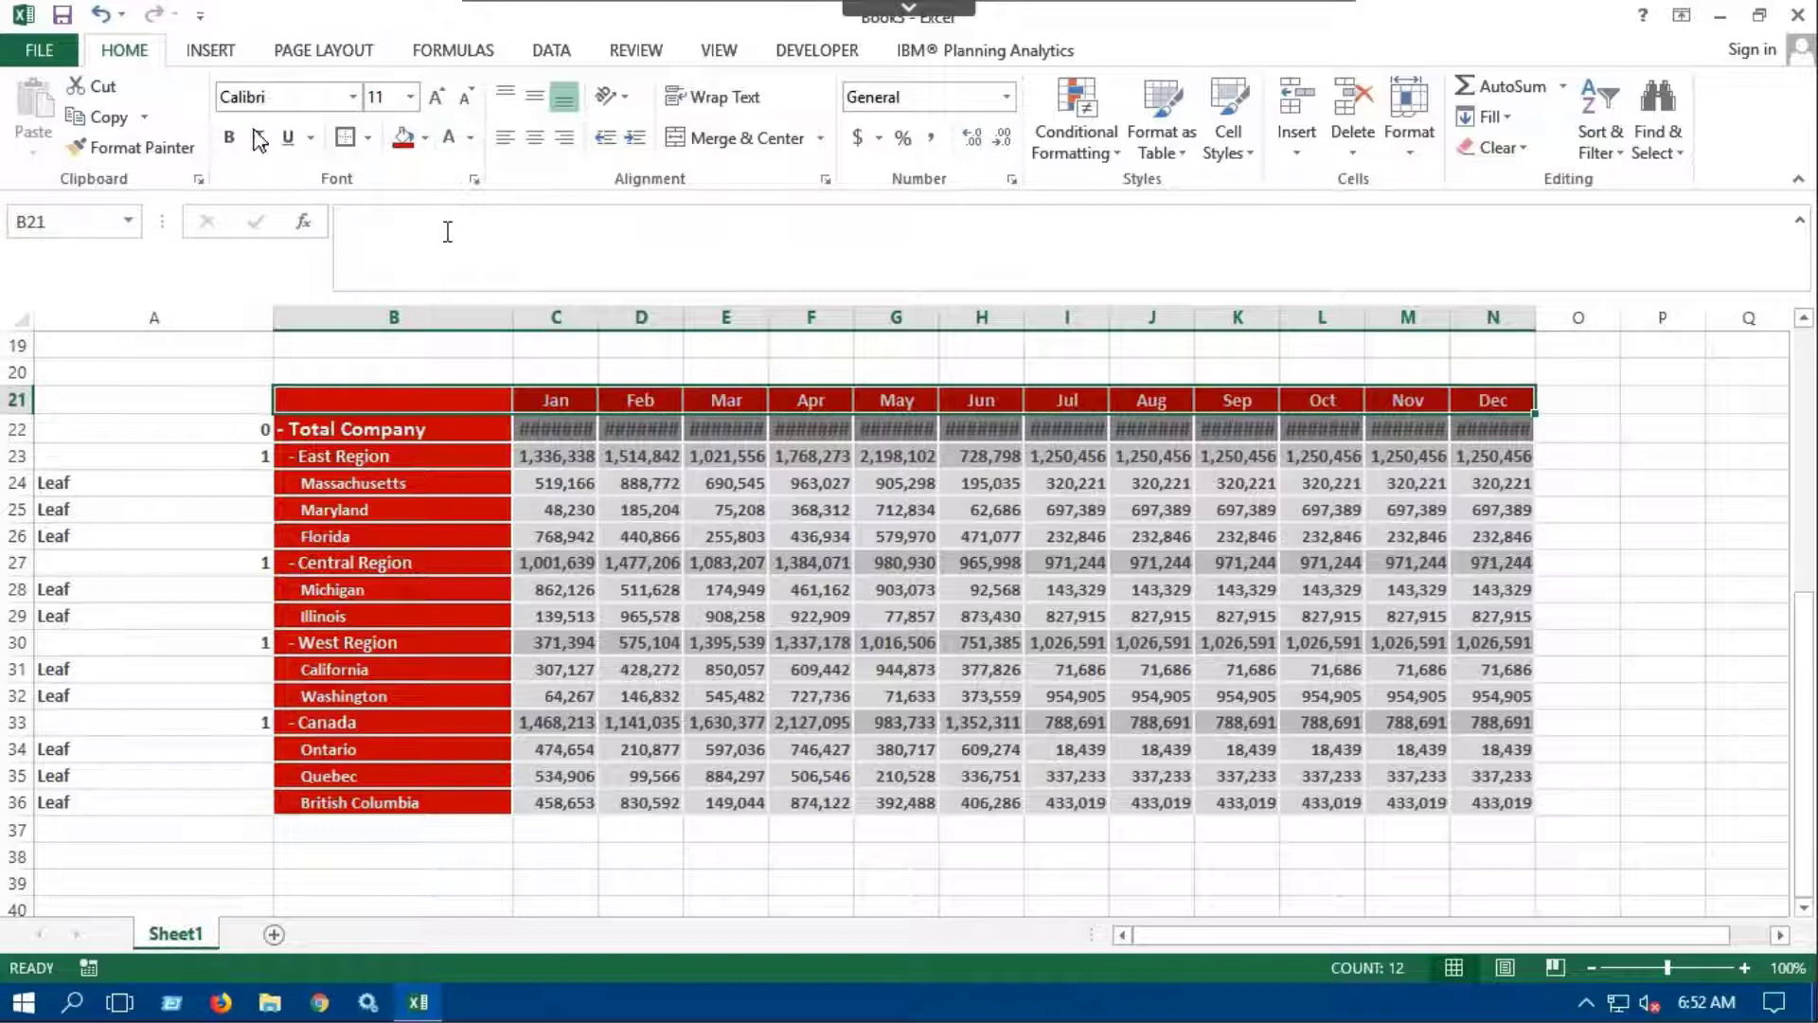
pyautogui.click(437, 97)
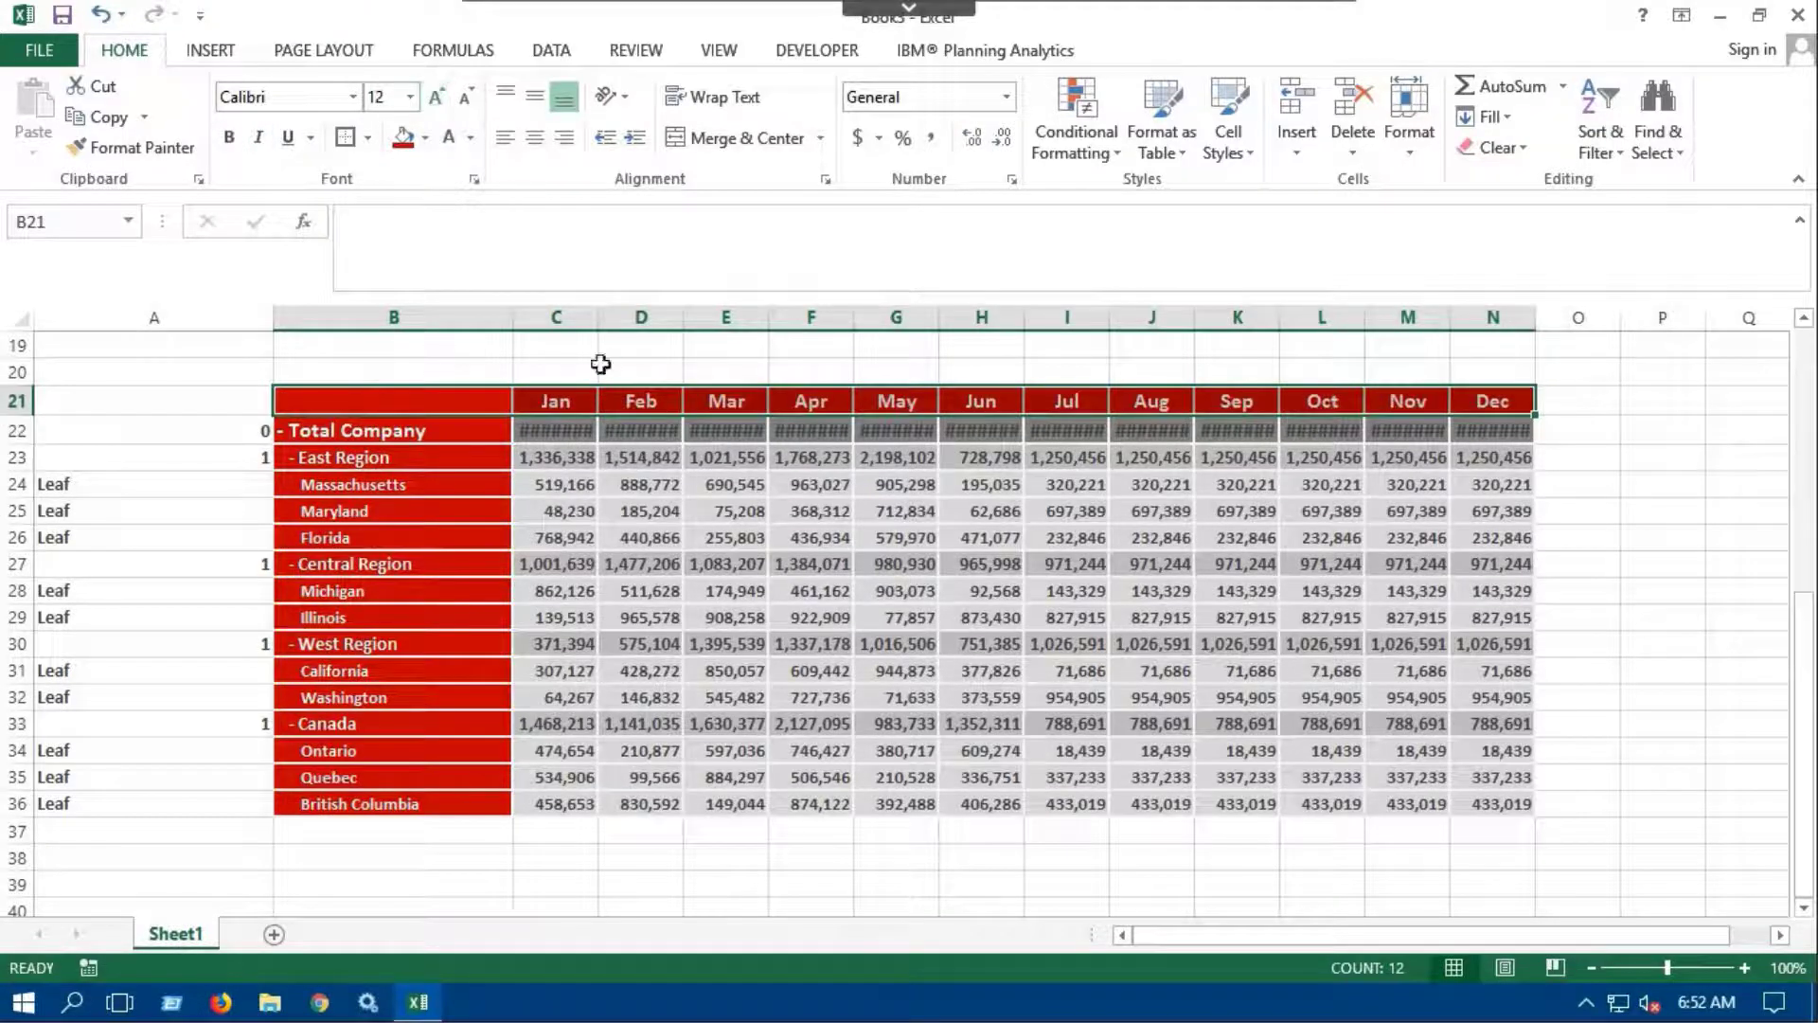
pyautogui.click(640, 370)
pyautogui.click(1611, 563)
pyautogui.click(1628, 687)
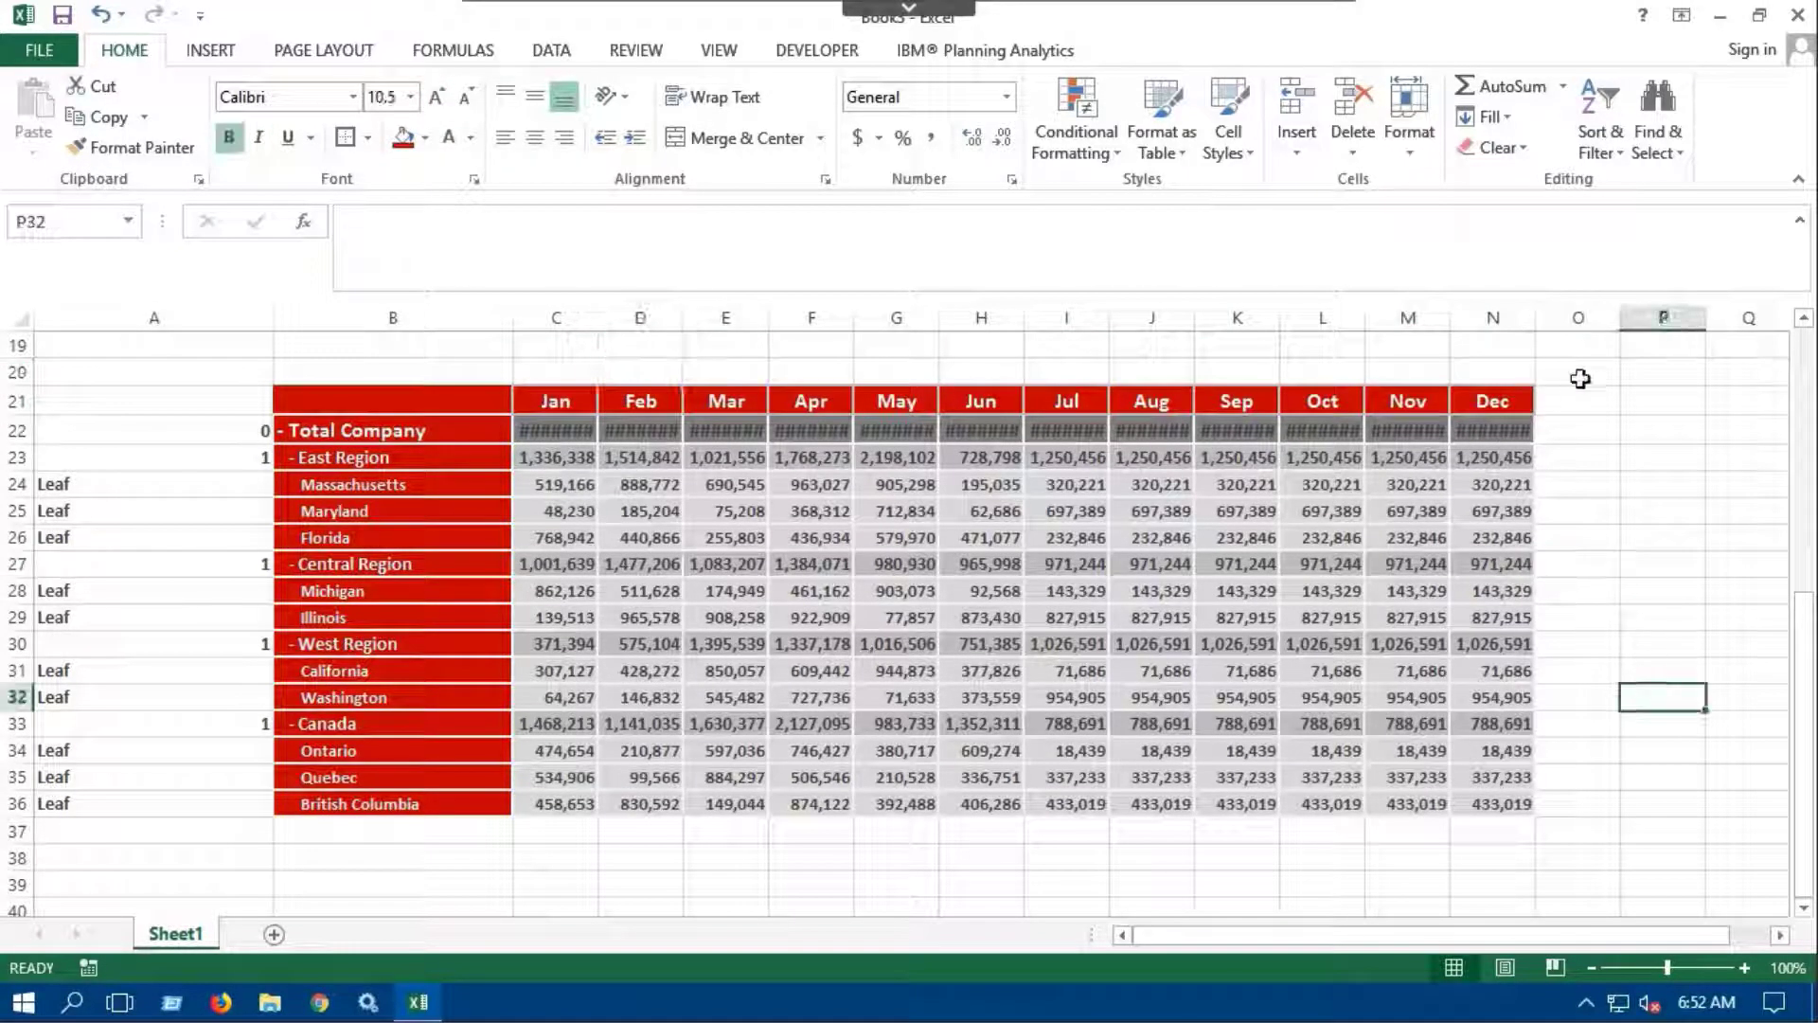
# Step: Hide helper column A and helper rows 1–12
pyautogui.rightClick(149, 314)
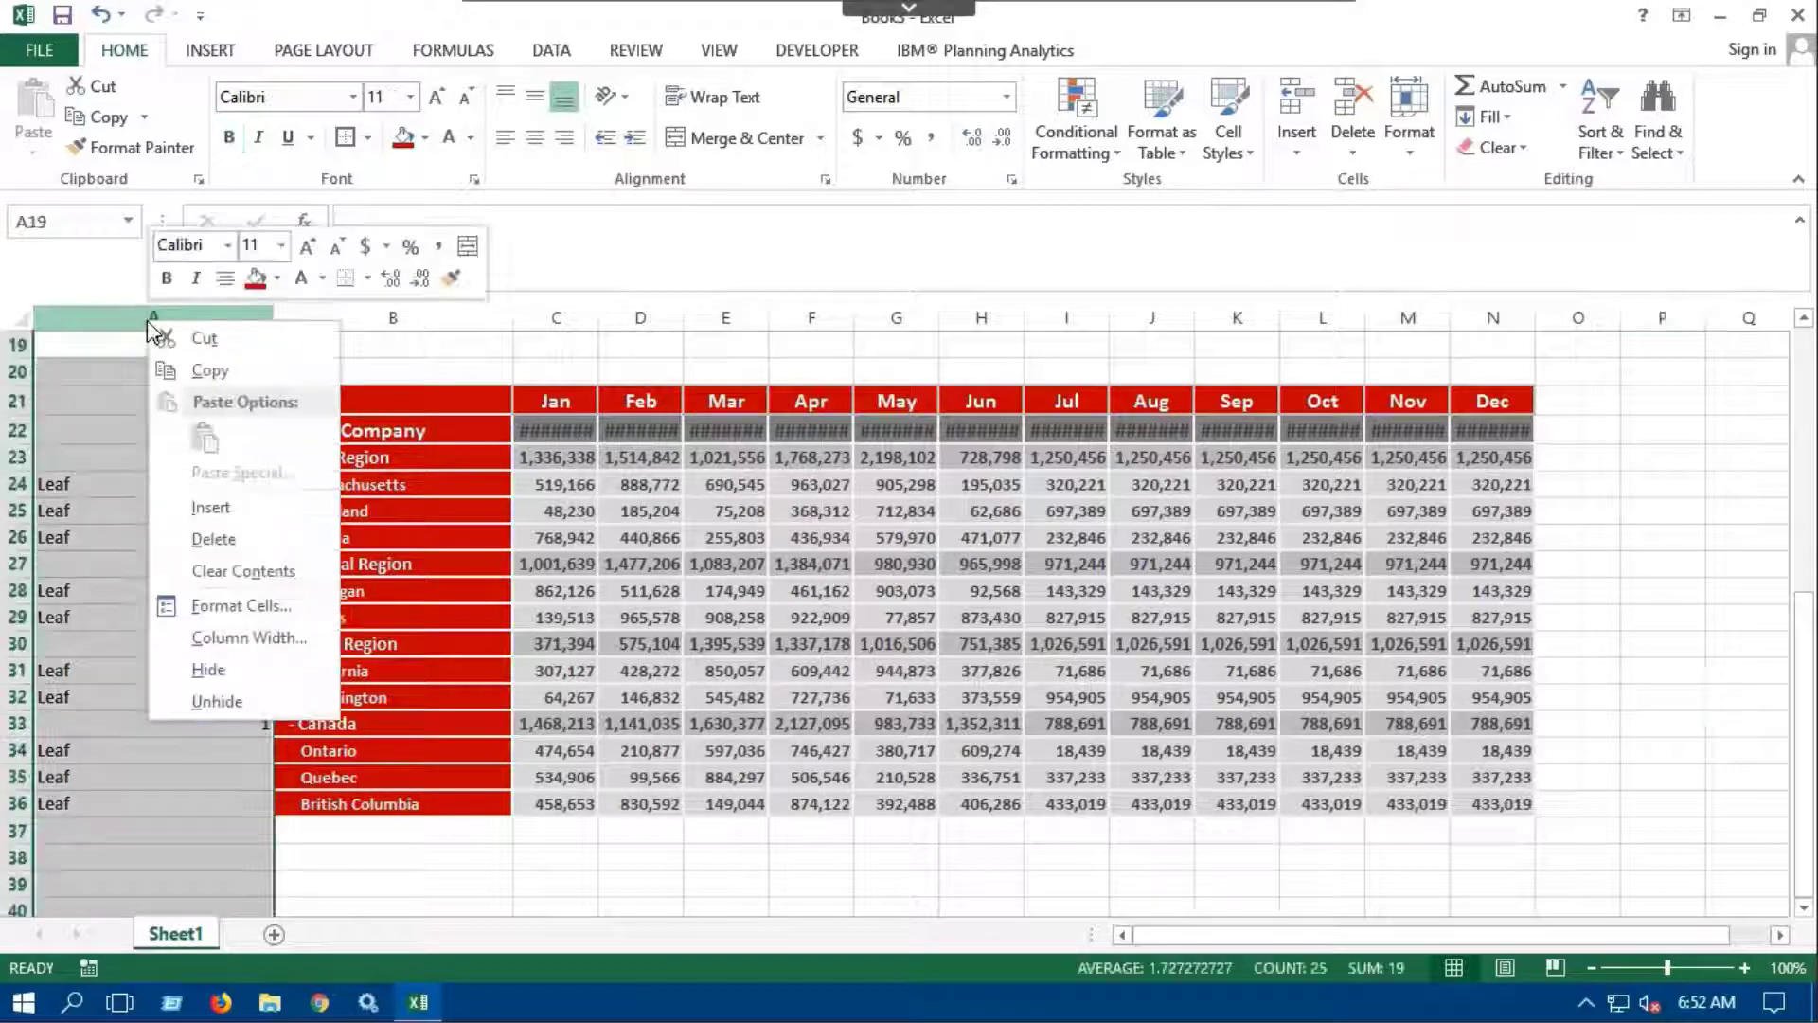
pyautogui.click(213, 663)
pyautogui.scroll(6, 196, 501)
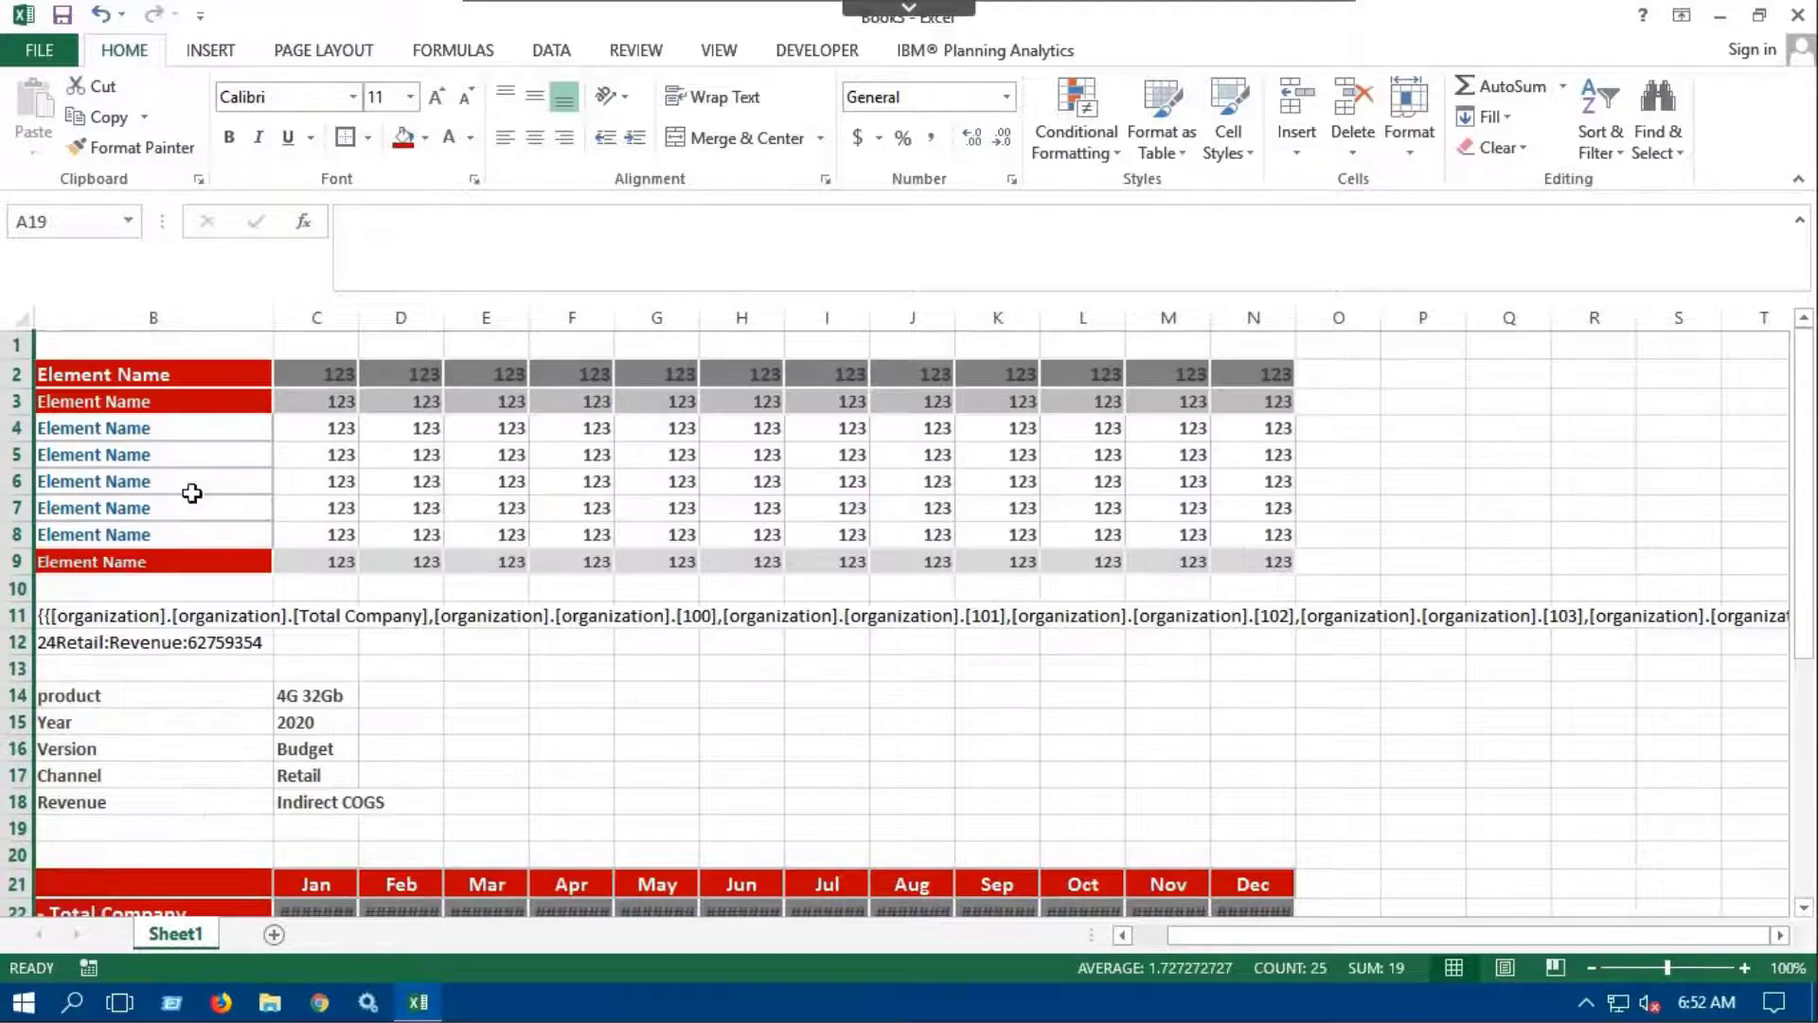
pyautogui.click(11, 346)
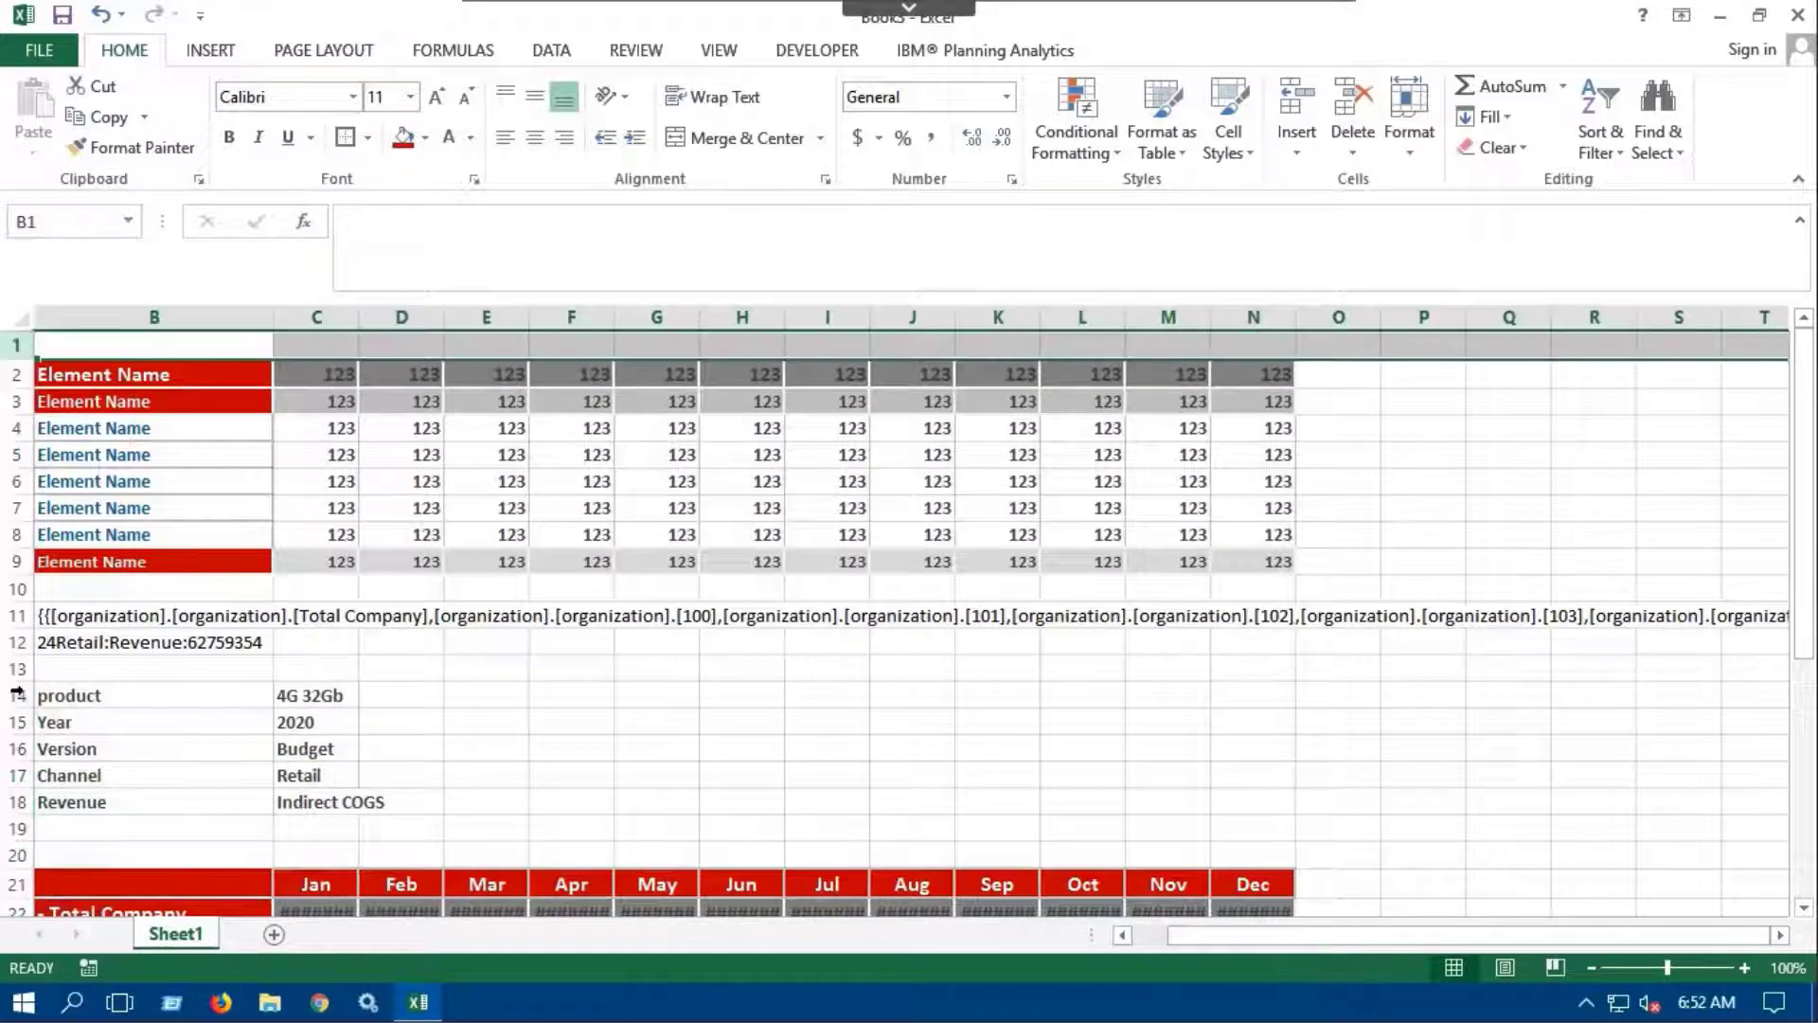
pyautogui.keyDown('shift'); pyautogui.click(18, 620); pyautogui.keyUp('shift')
pyautogui.rightClick(17, 511)
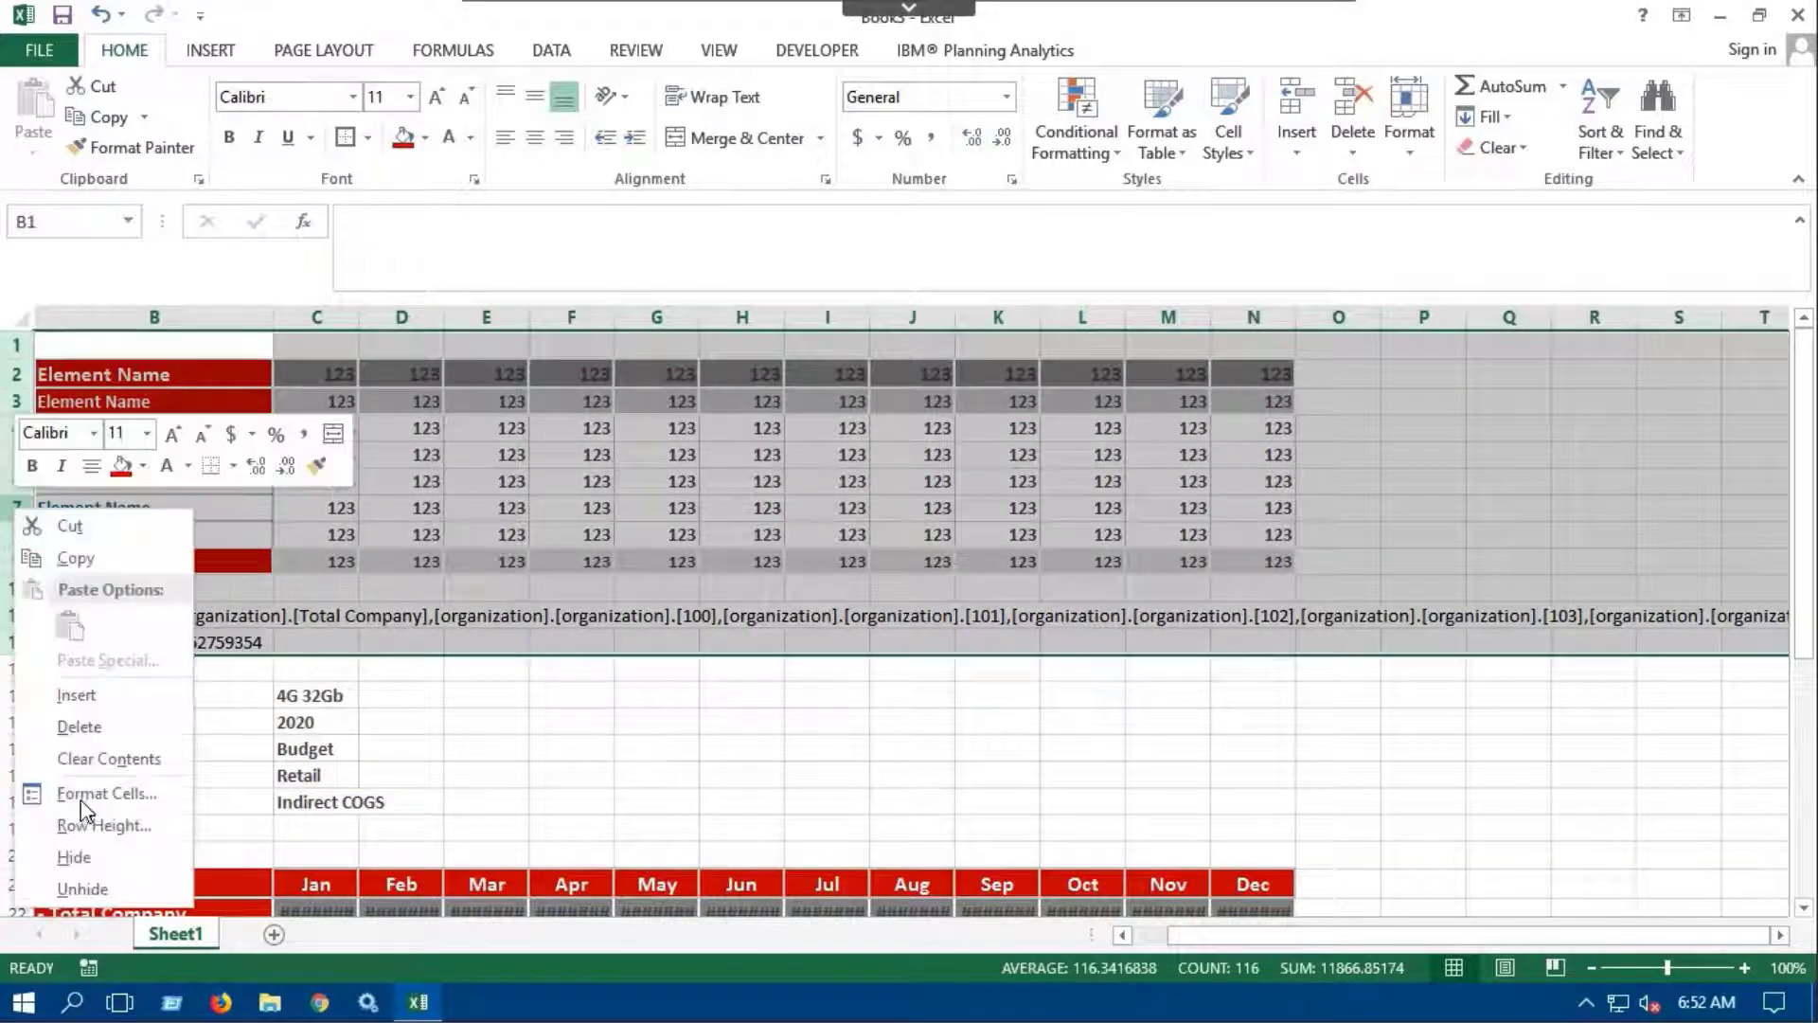
pyautogui.click(78, 857)
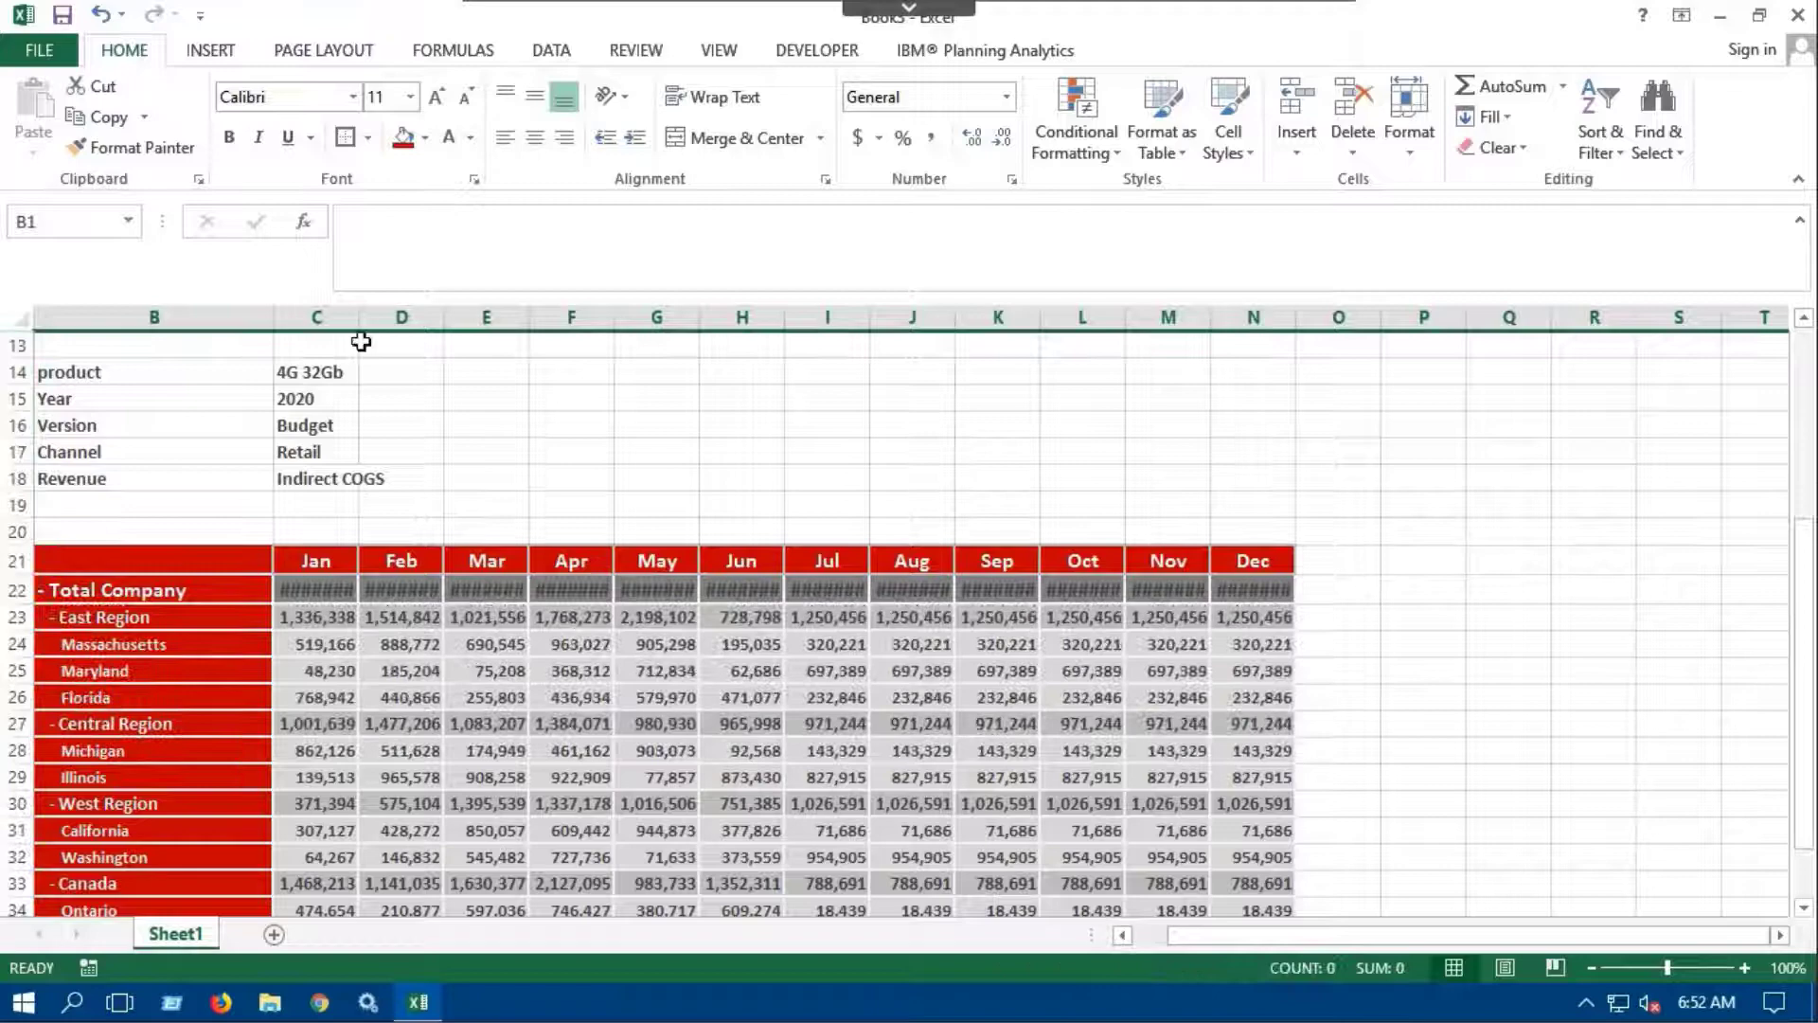
# Step: AutoFit month columns C:N and insert a blank column B
pyautogui.click(340, 312)
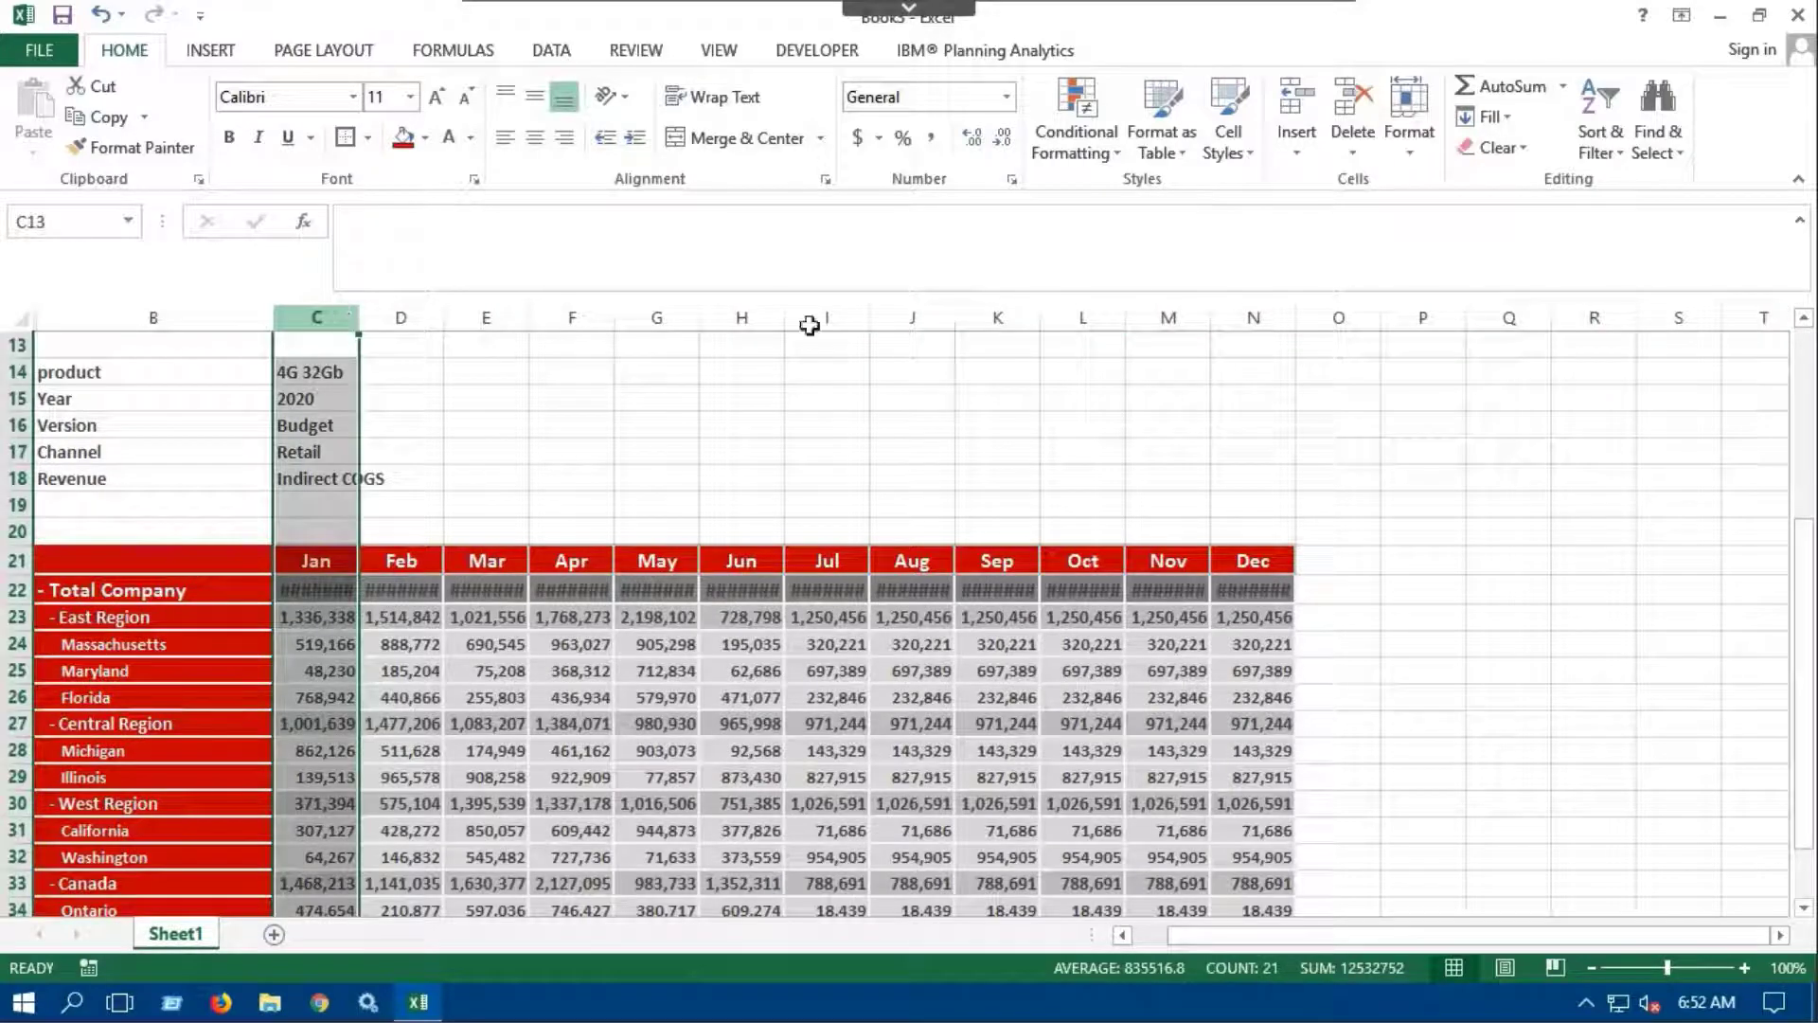
pyautogui.keyDown('shift'); pyautogui.click(1246, 316); pyautogui.keyUp('shift')
pyautogui.doubleClick(1295, 318)
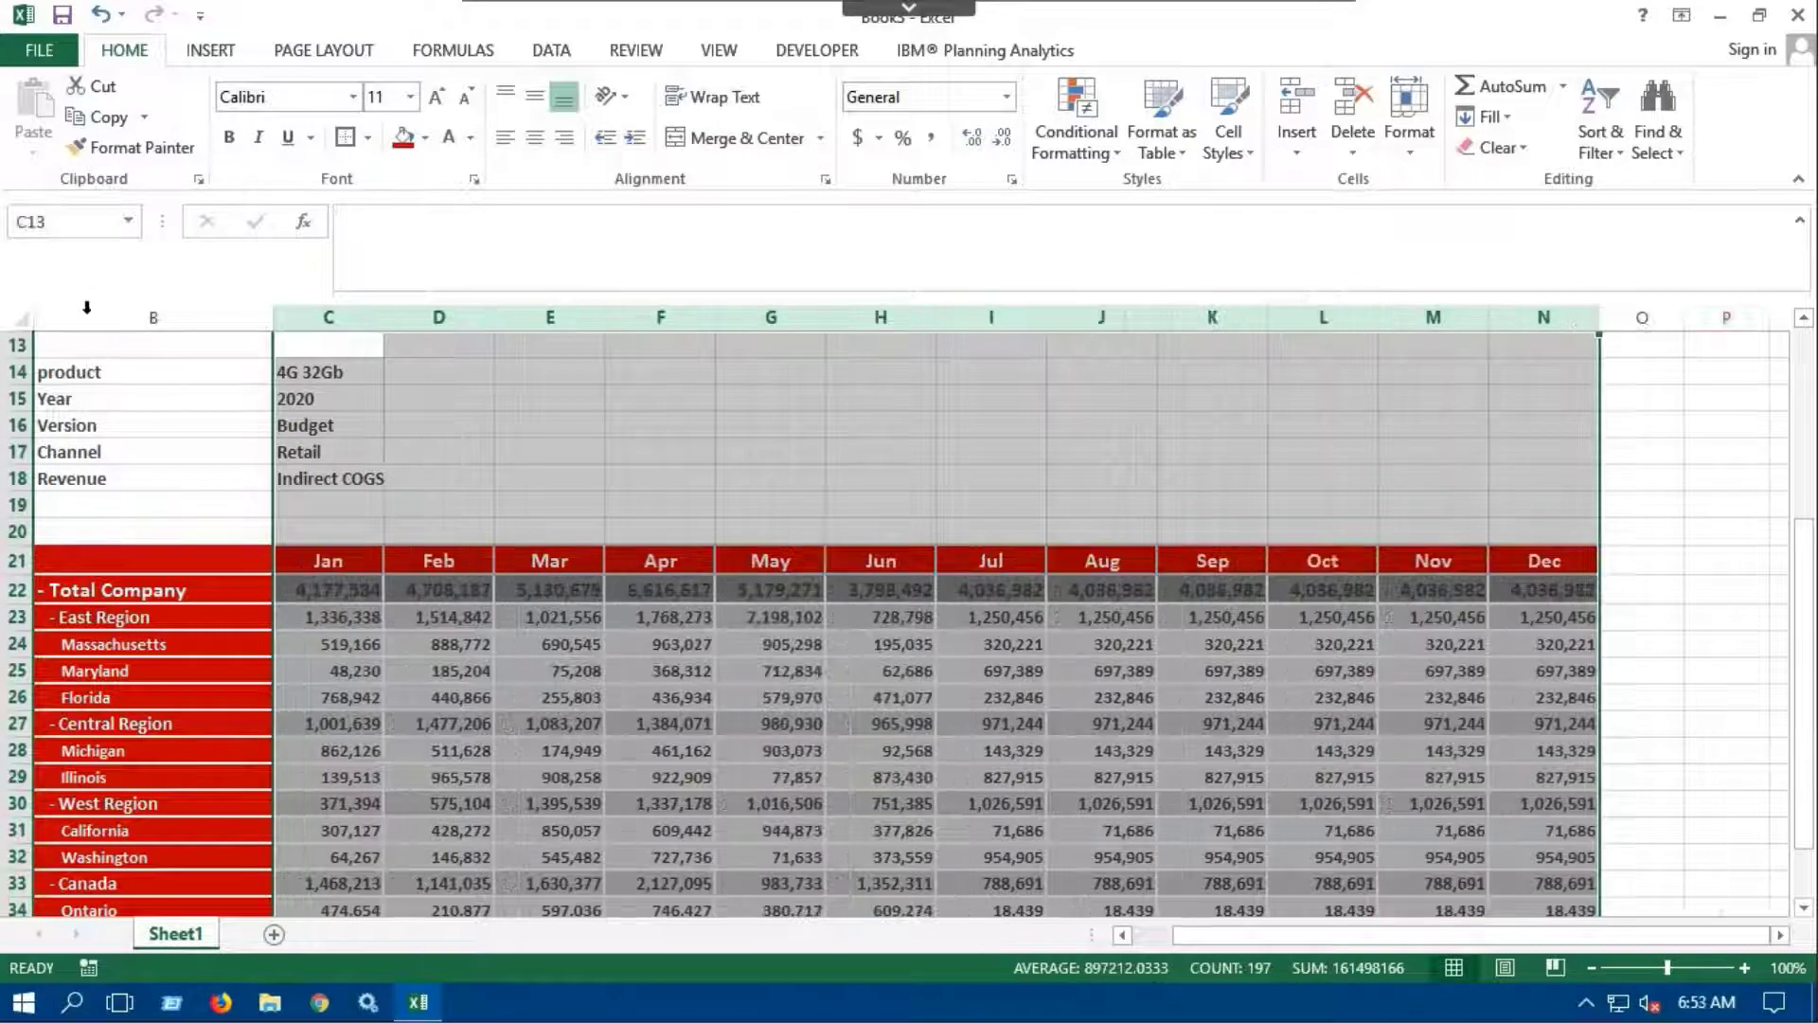
pyautogui.rightClick(153, 316)
pyautogui.click(150, 500)
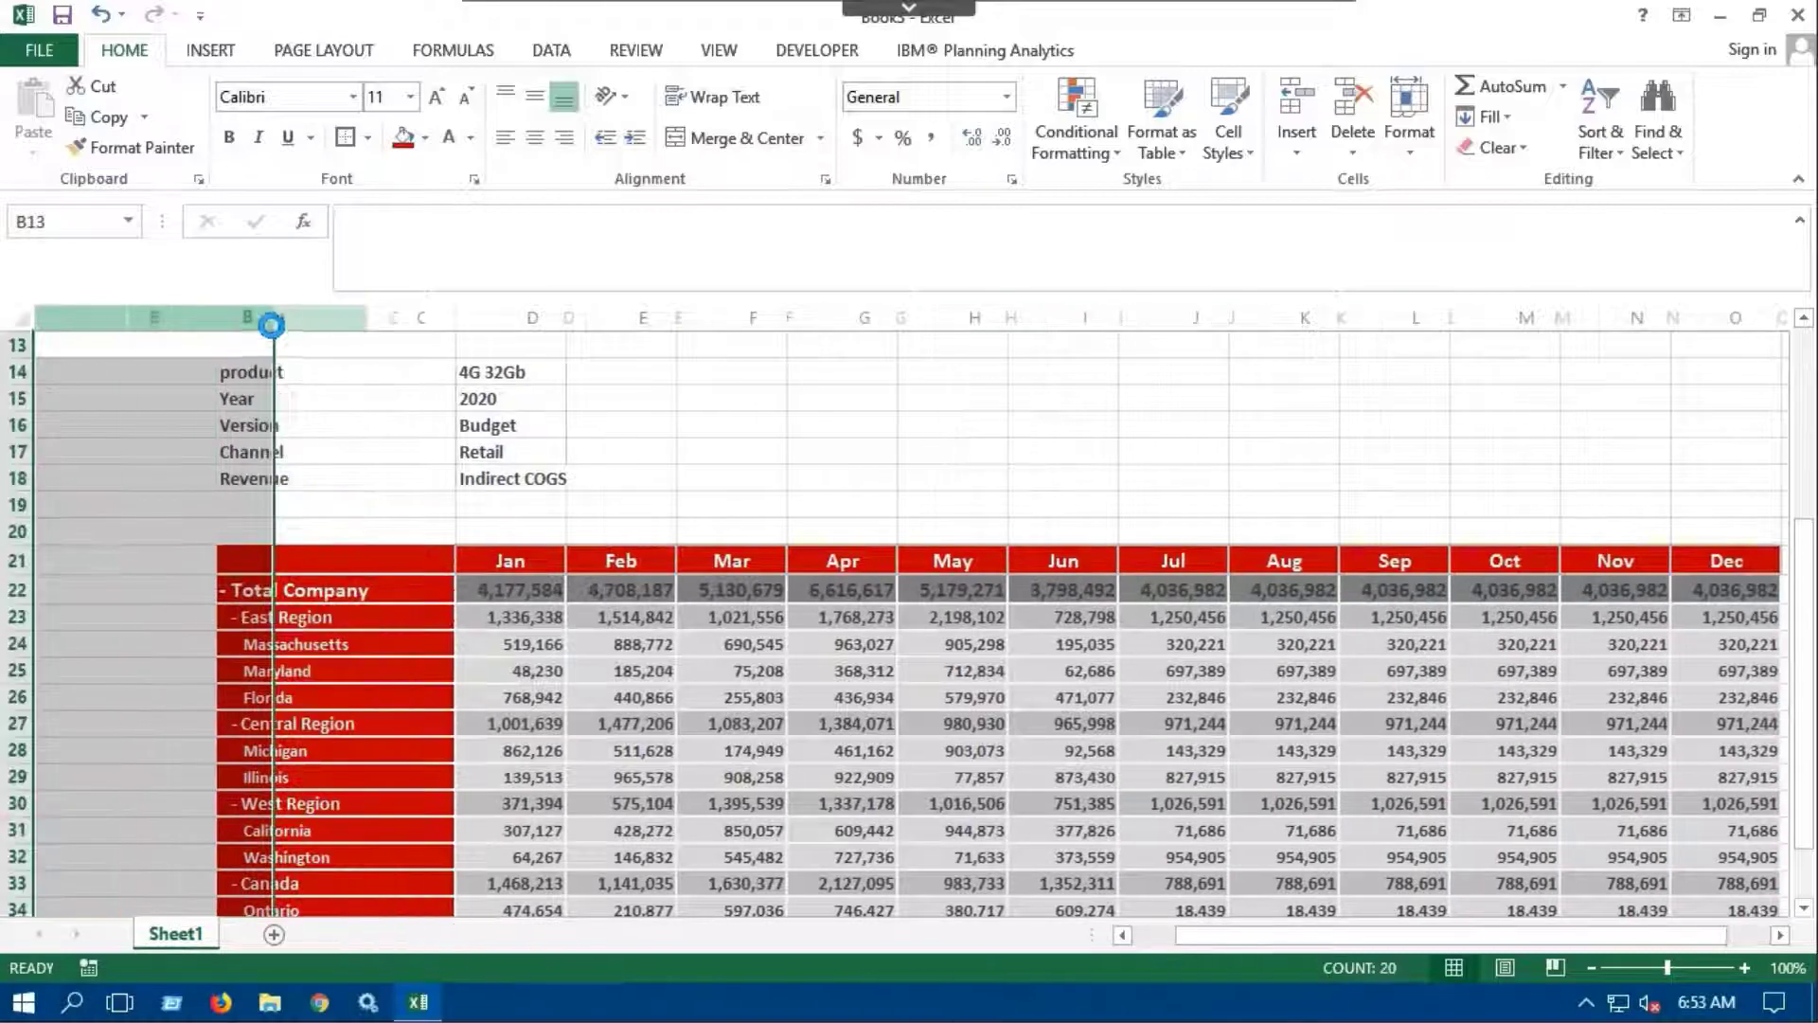
# Step: Narrow column B to a margin and apply thin borders to the report table
pyautogui.moveTo(269, 327)
pyautogui.mouseDown()
pyautogui.moveTo(100, 326)
pyautogui.moveTo(1419, 662)
pyautogui.moveTo(1676, 779)
pyautogui.mouseUp()
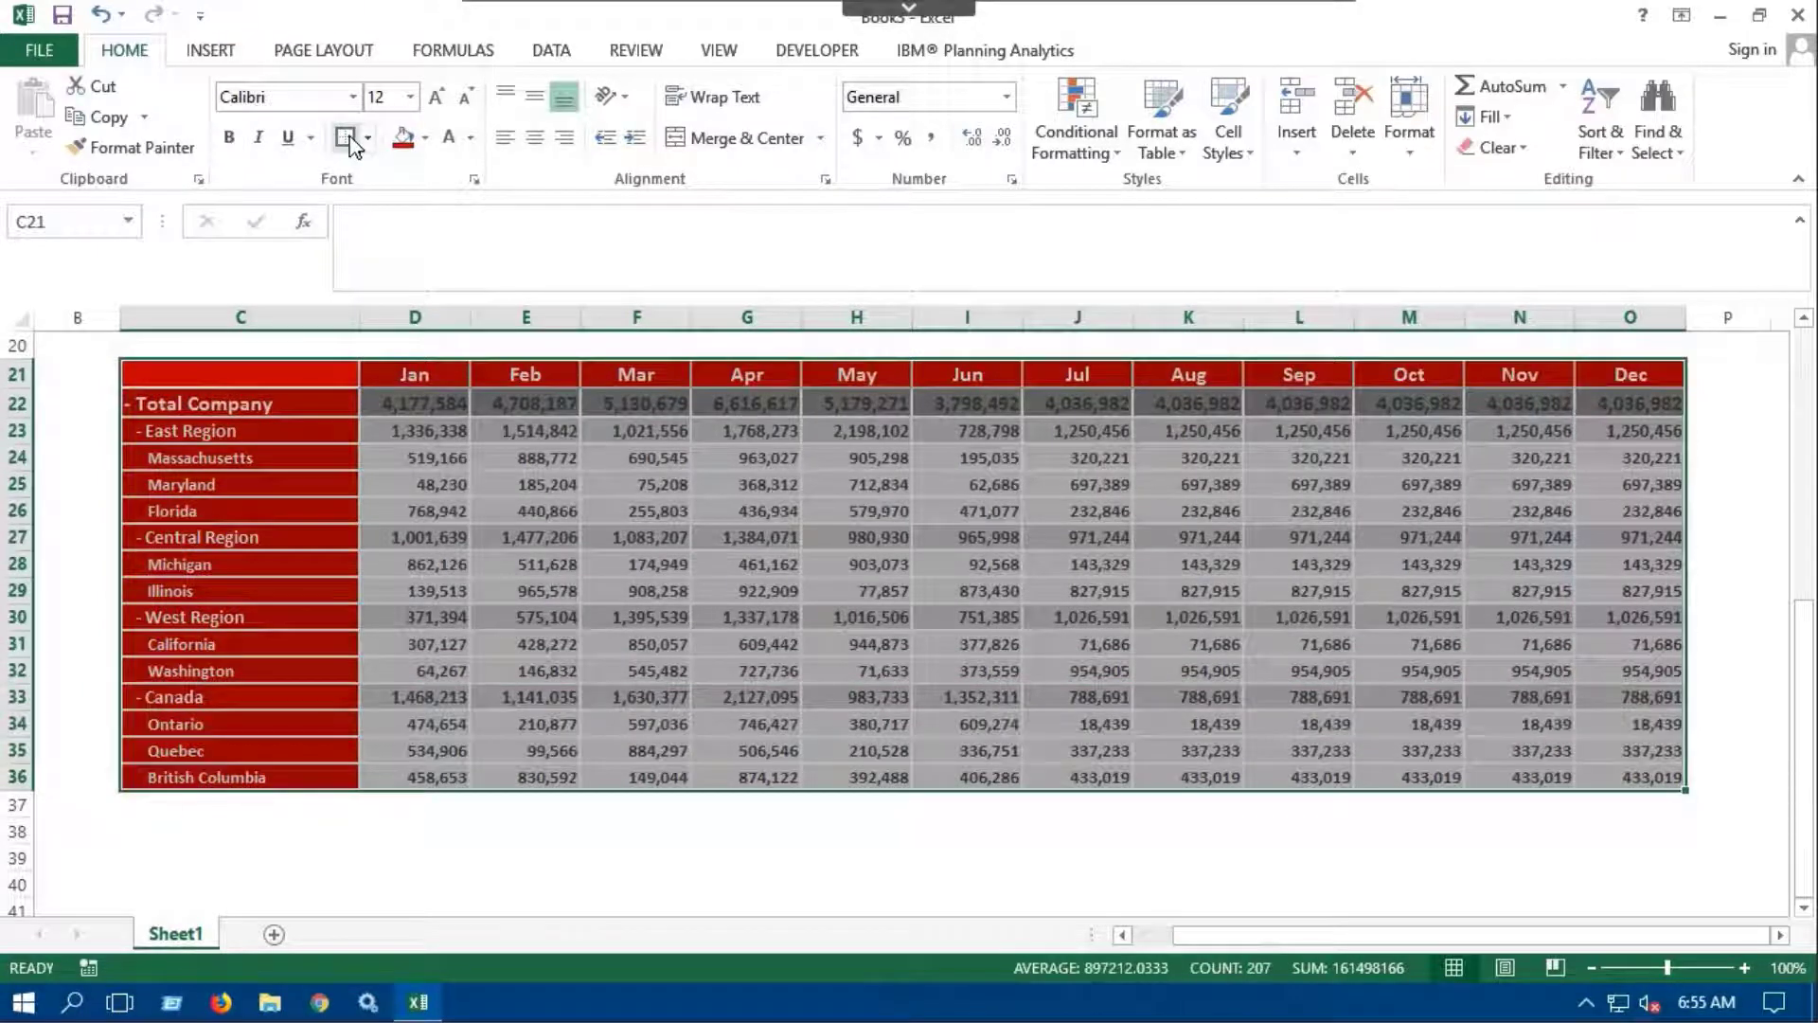
pyautogui.click(589, 863)
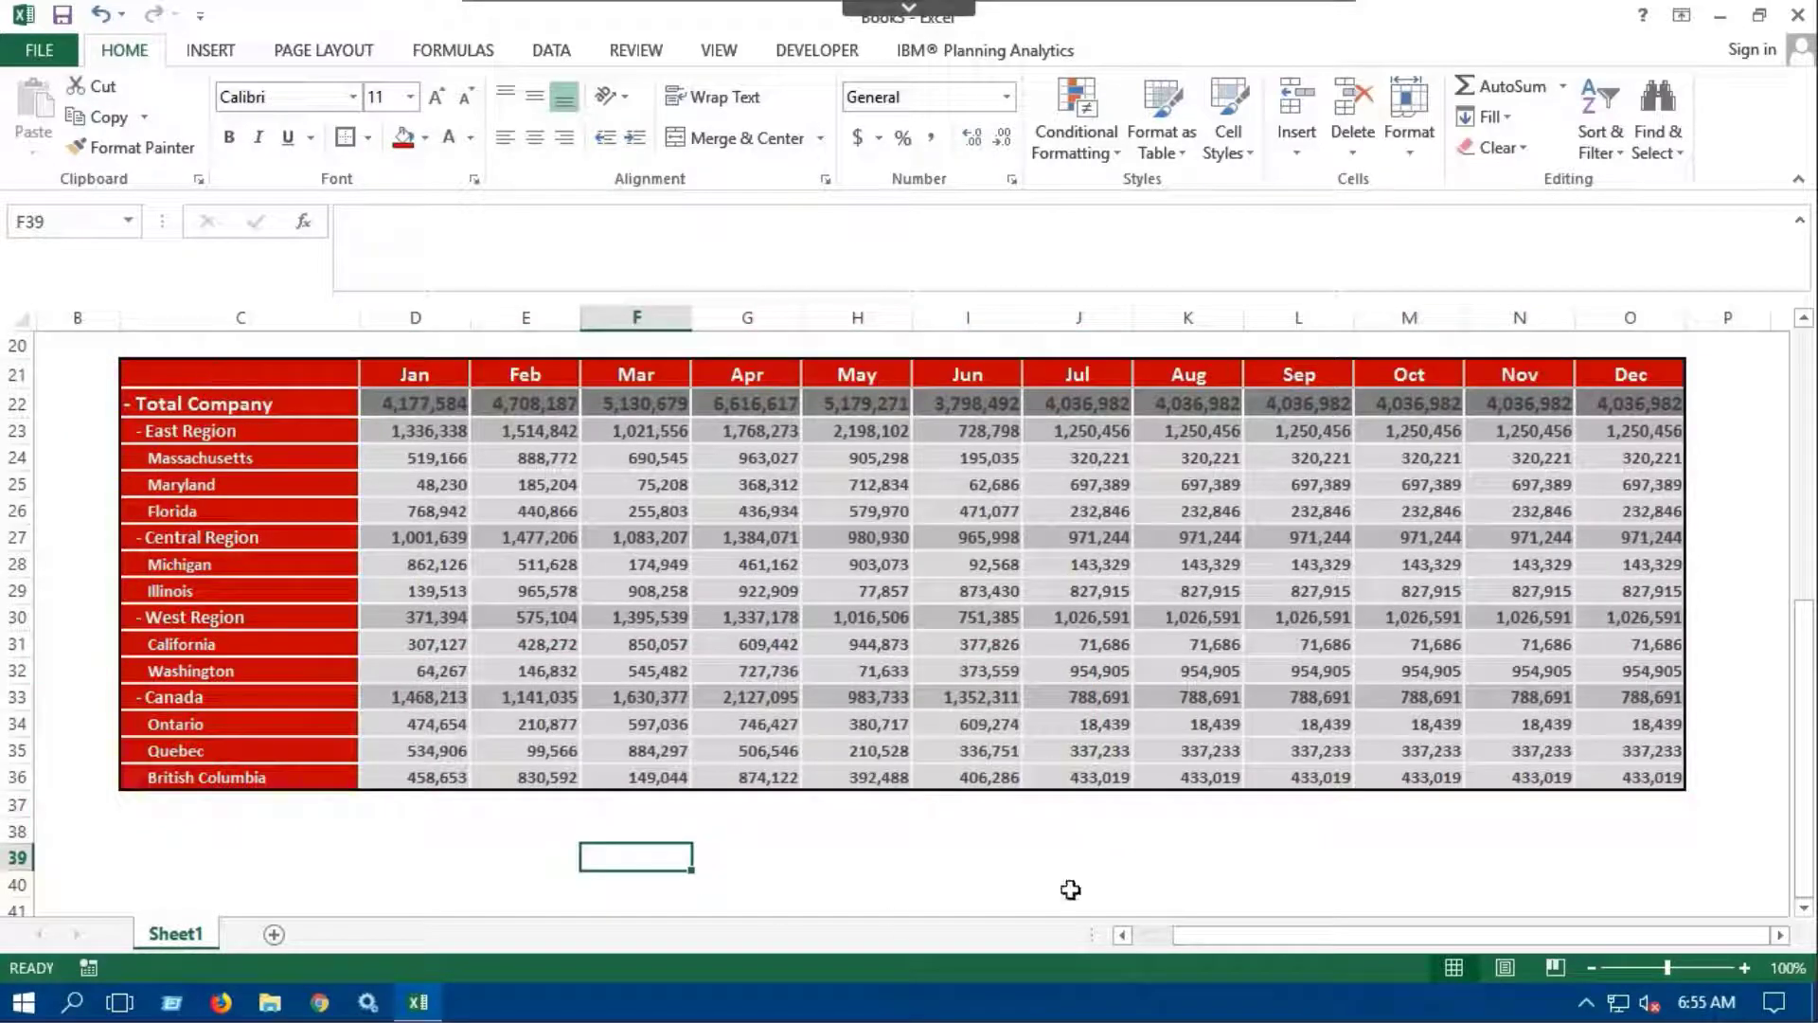
pyautogui.click(1132, 892)
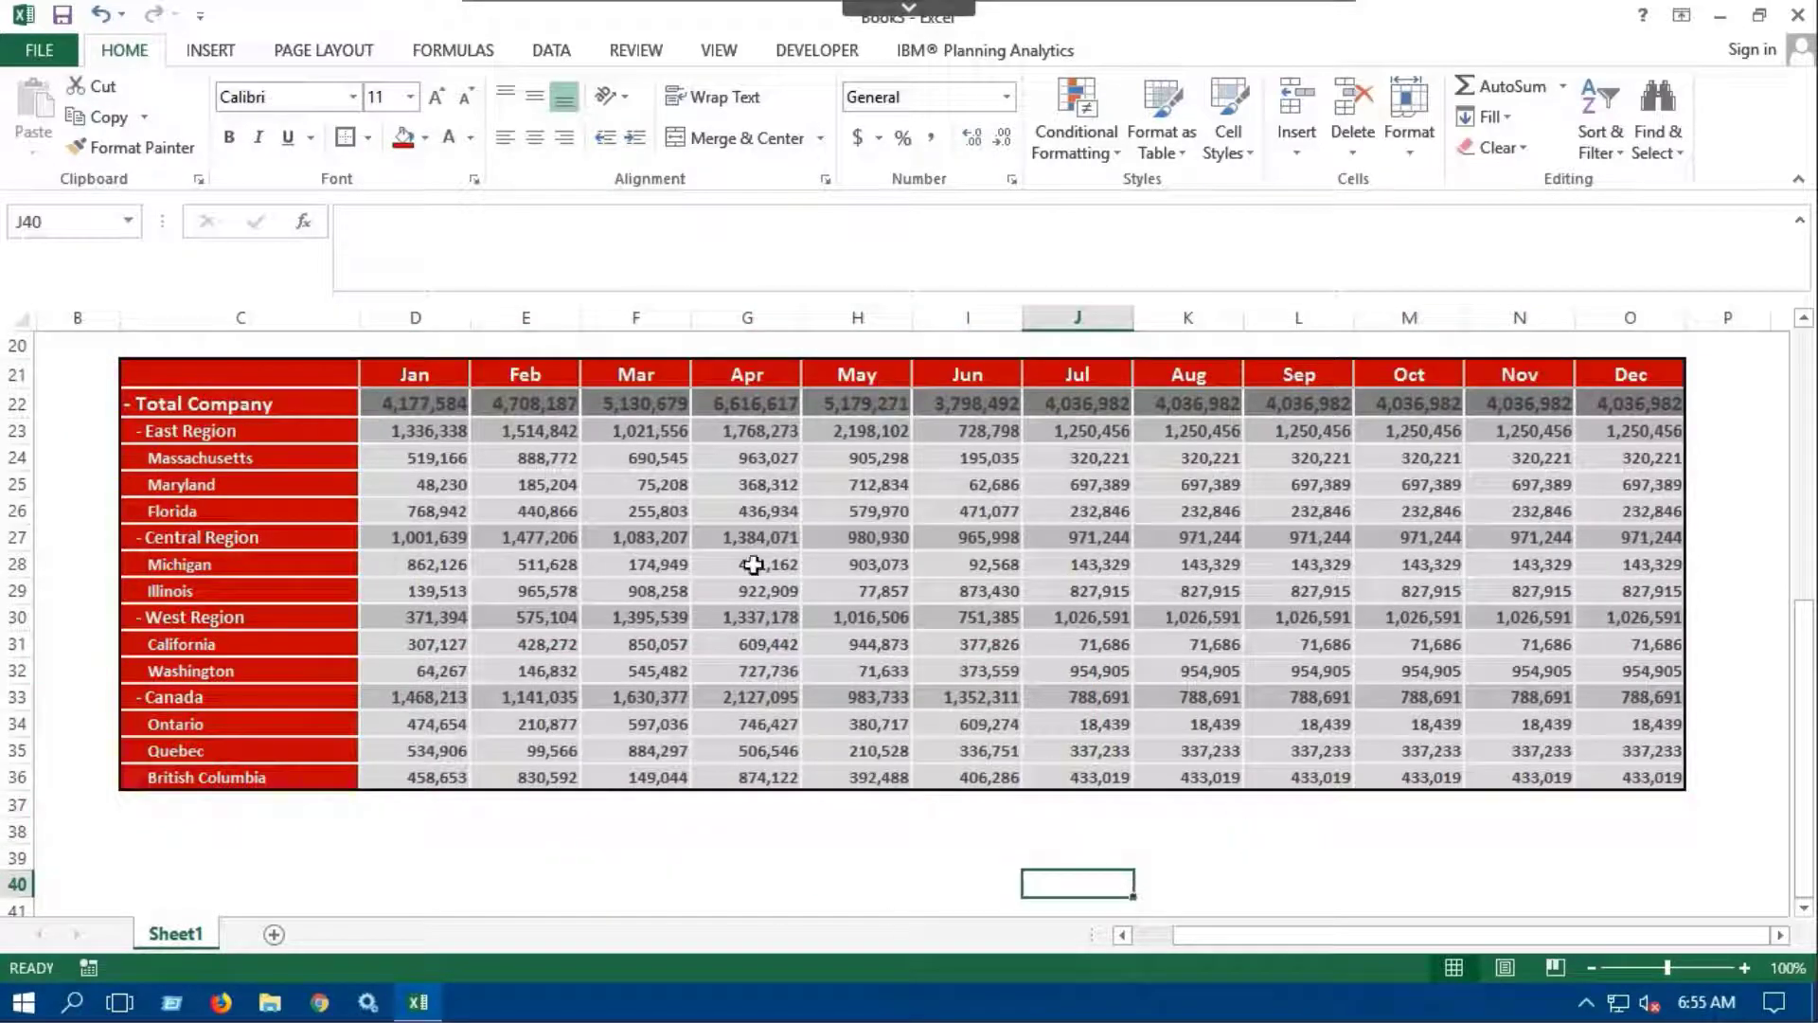
pyautogui.click(1374, 901)
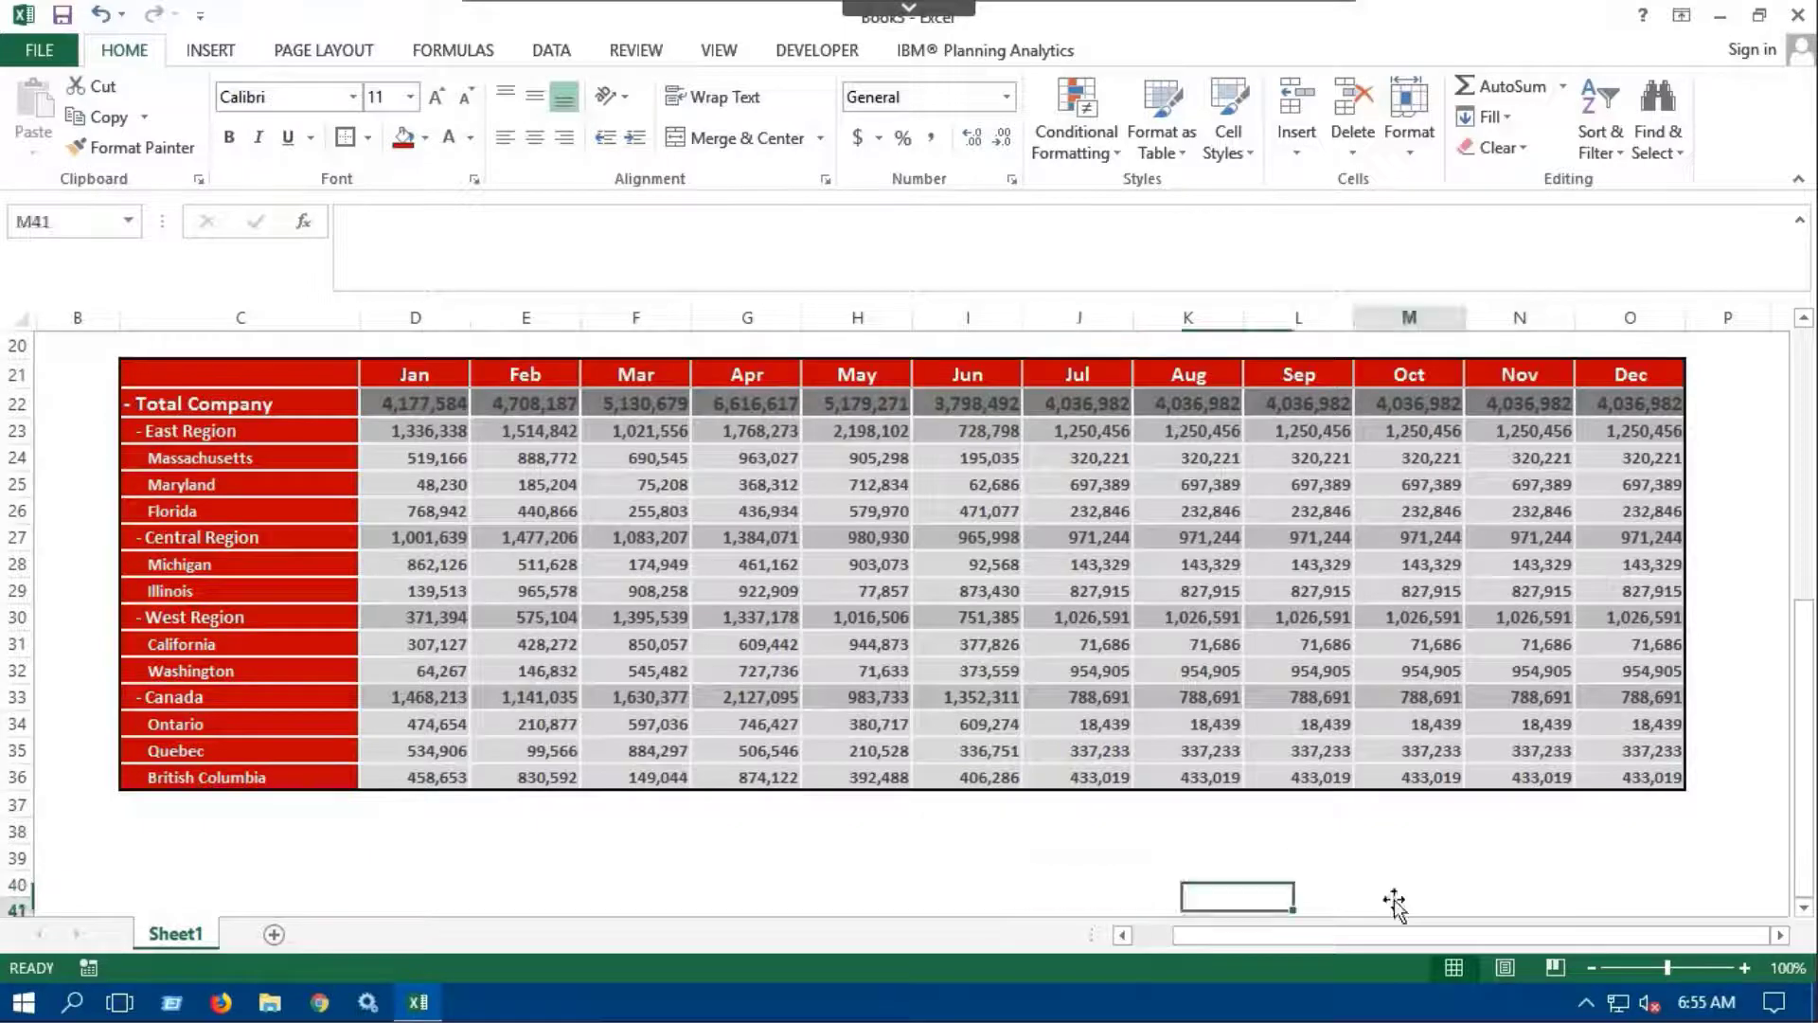
# Step: On a new Sheet3, explore the Revenue Budget_2020 view and convert it to a dynamic report
pyautogui.click(274, 933)
pyautogui.click(100, 121)
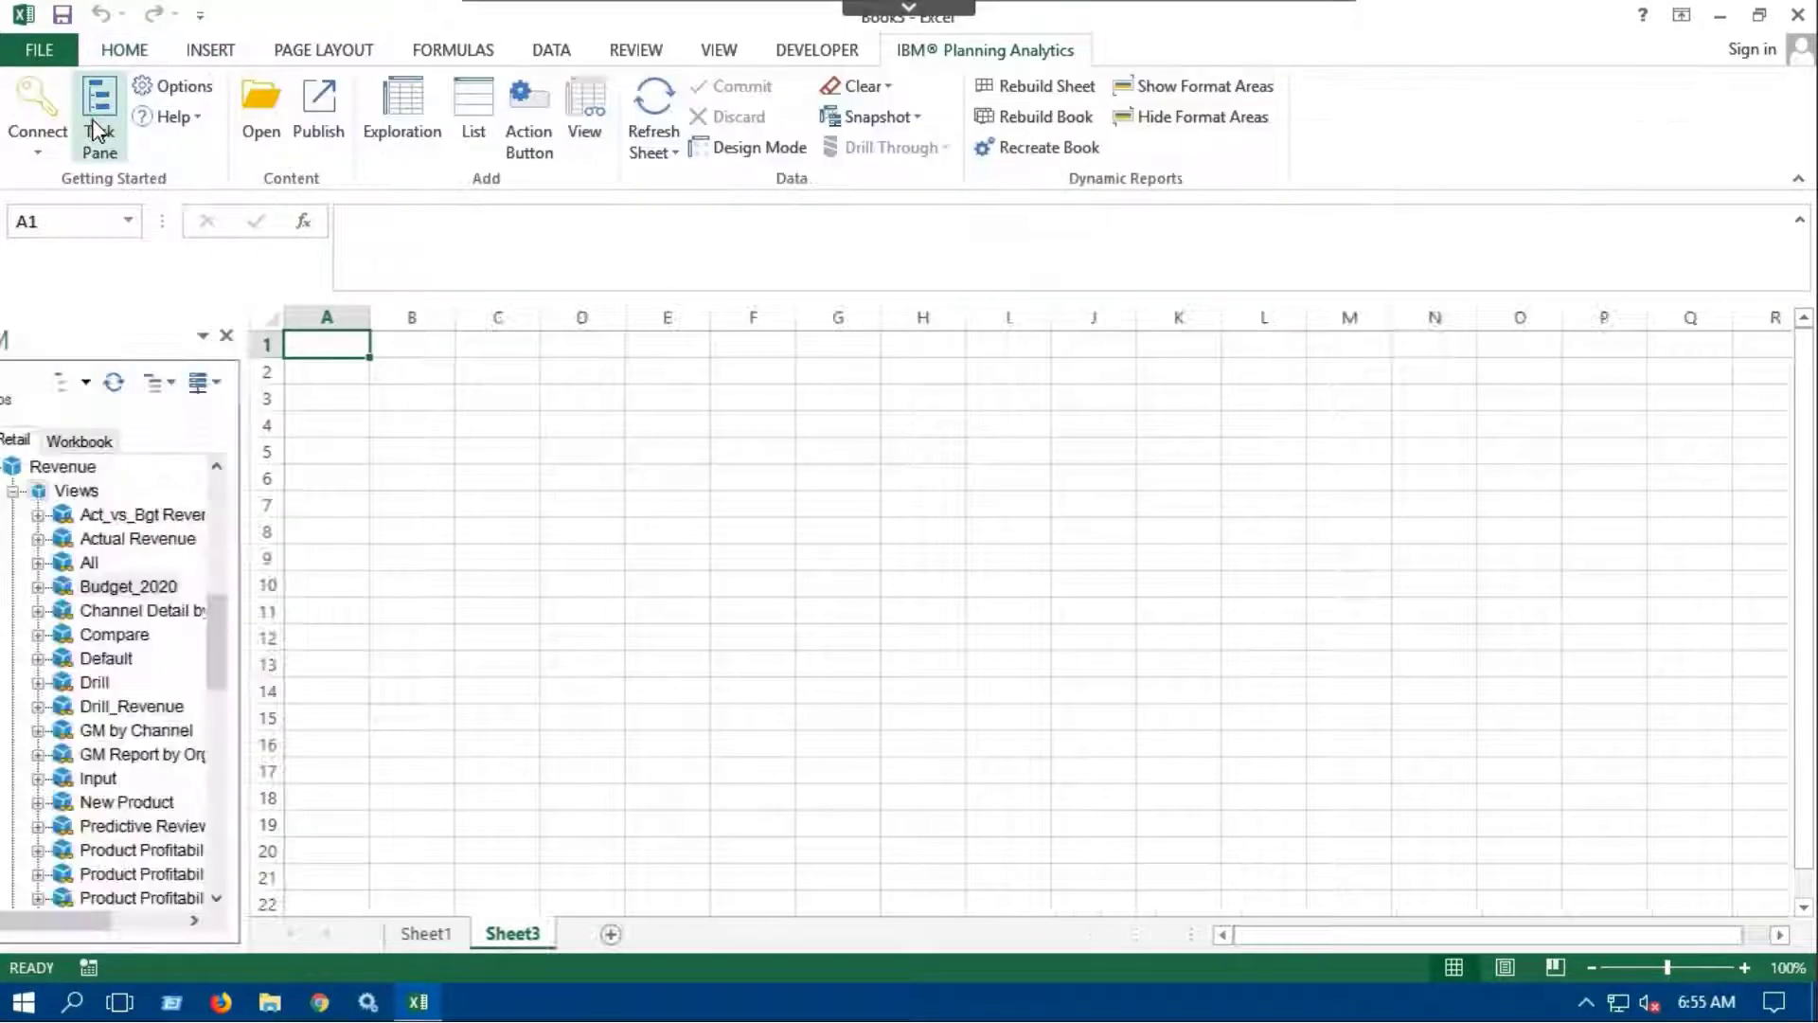
pyautogui.rightClick(186, 583)
pyautogui.moveTo(269, 690)
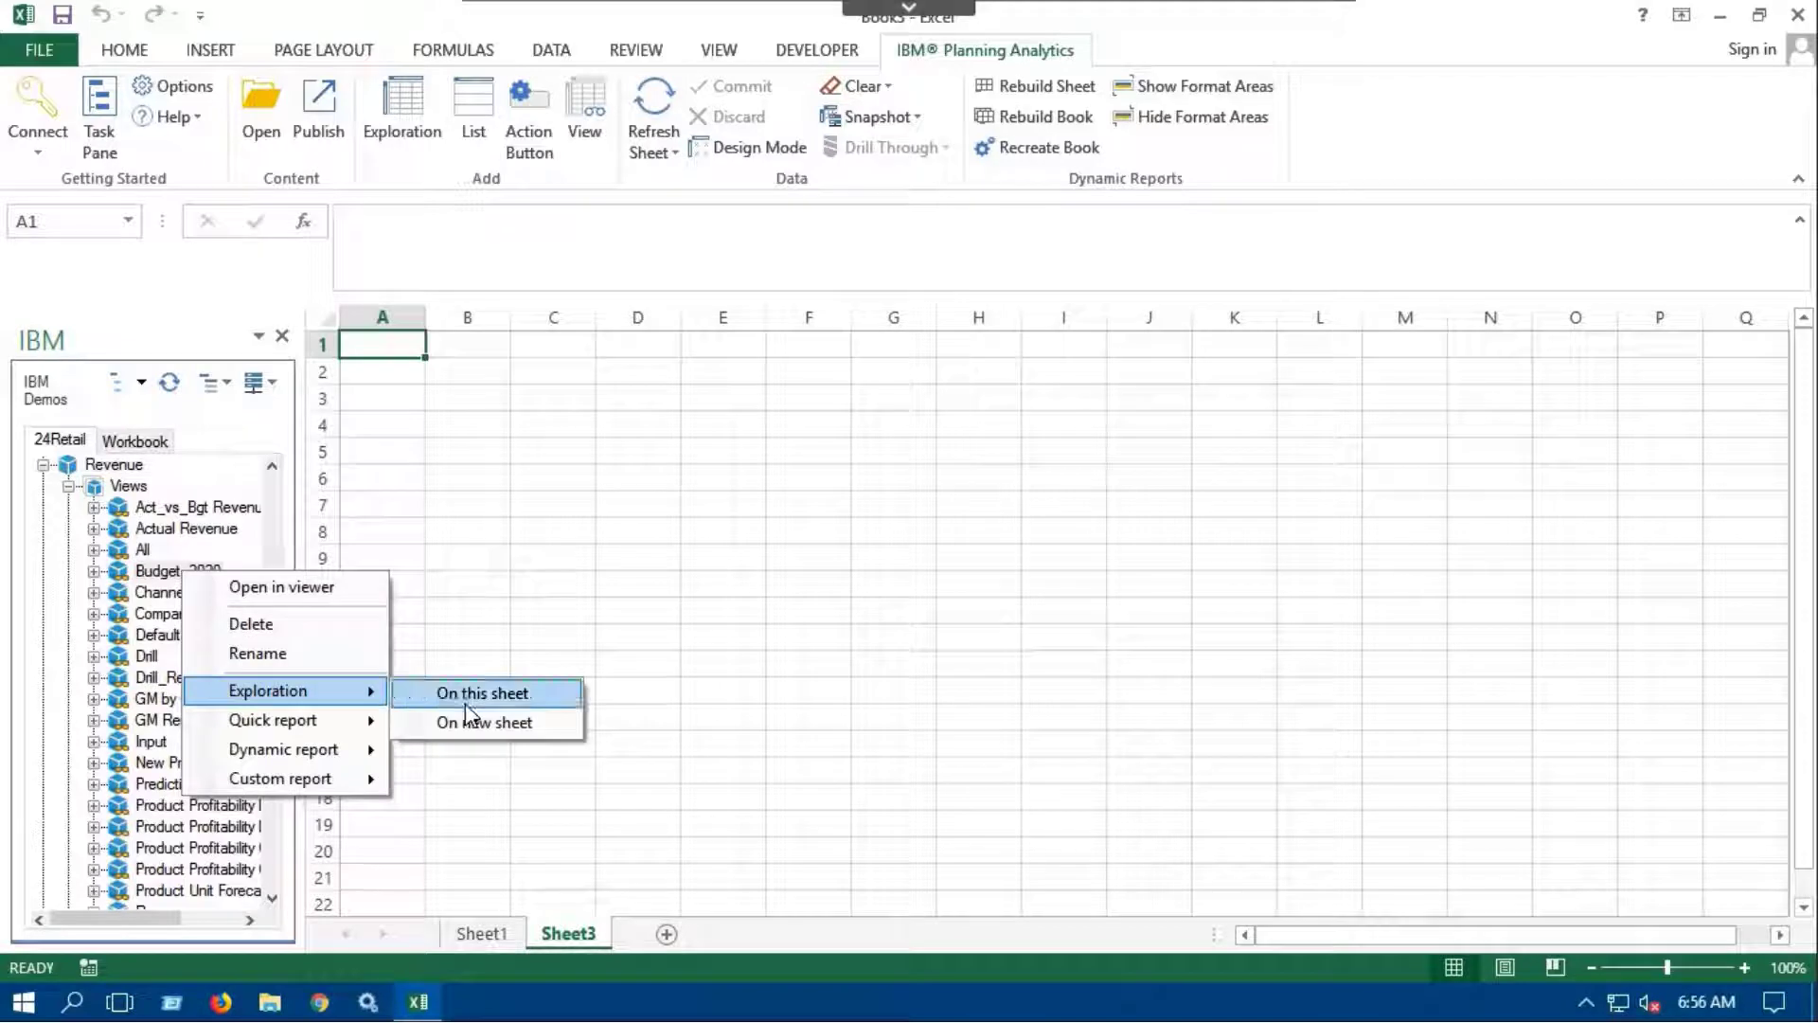
pyautogui.click(467, 703)
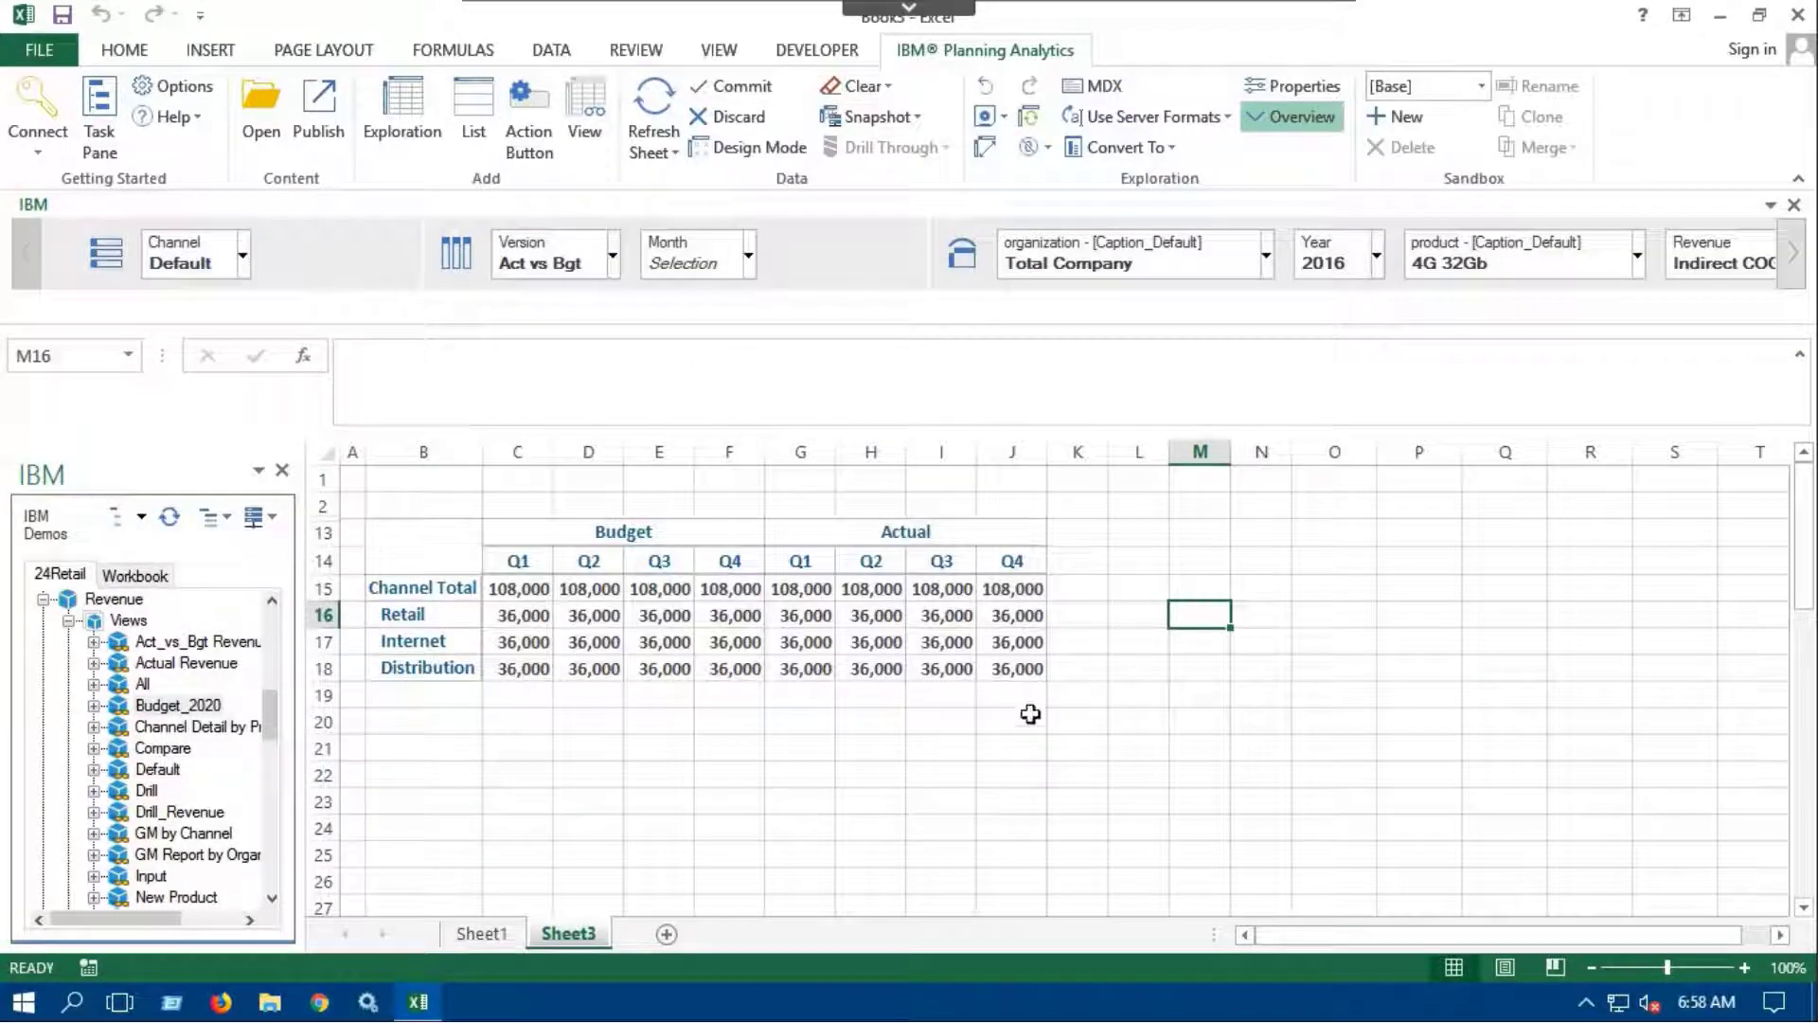
pyautogui.click(1030, 714)
pyautogui.click(1108, 148)
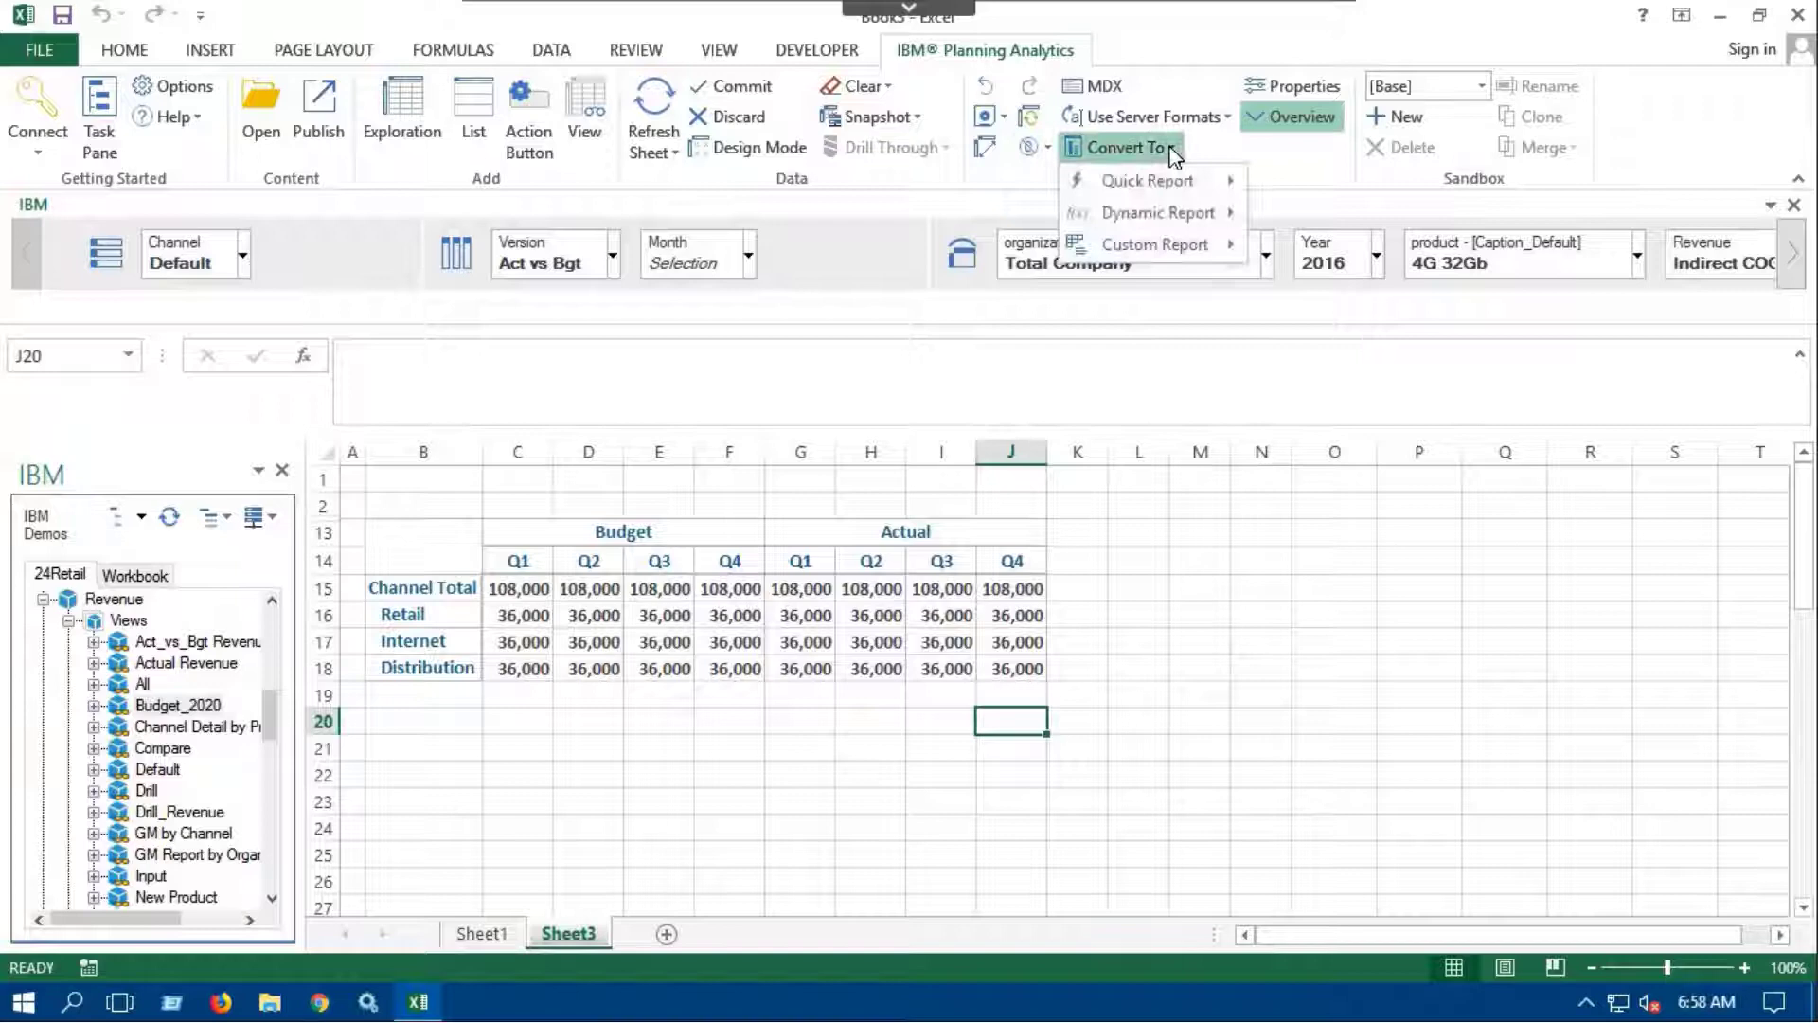
pyautogui.moveTo(1158, 214)
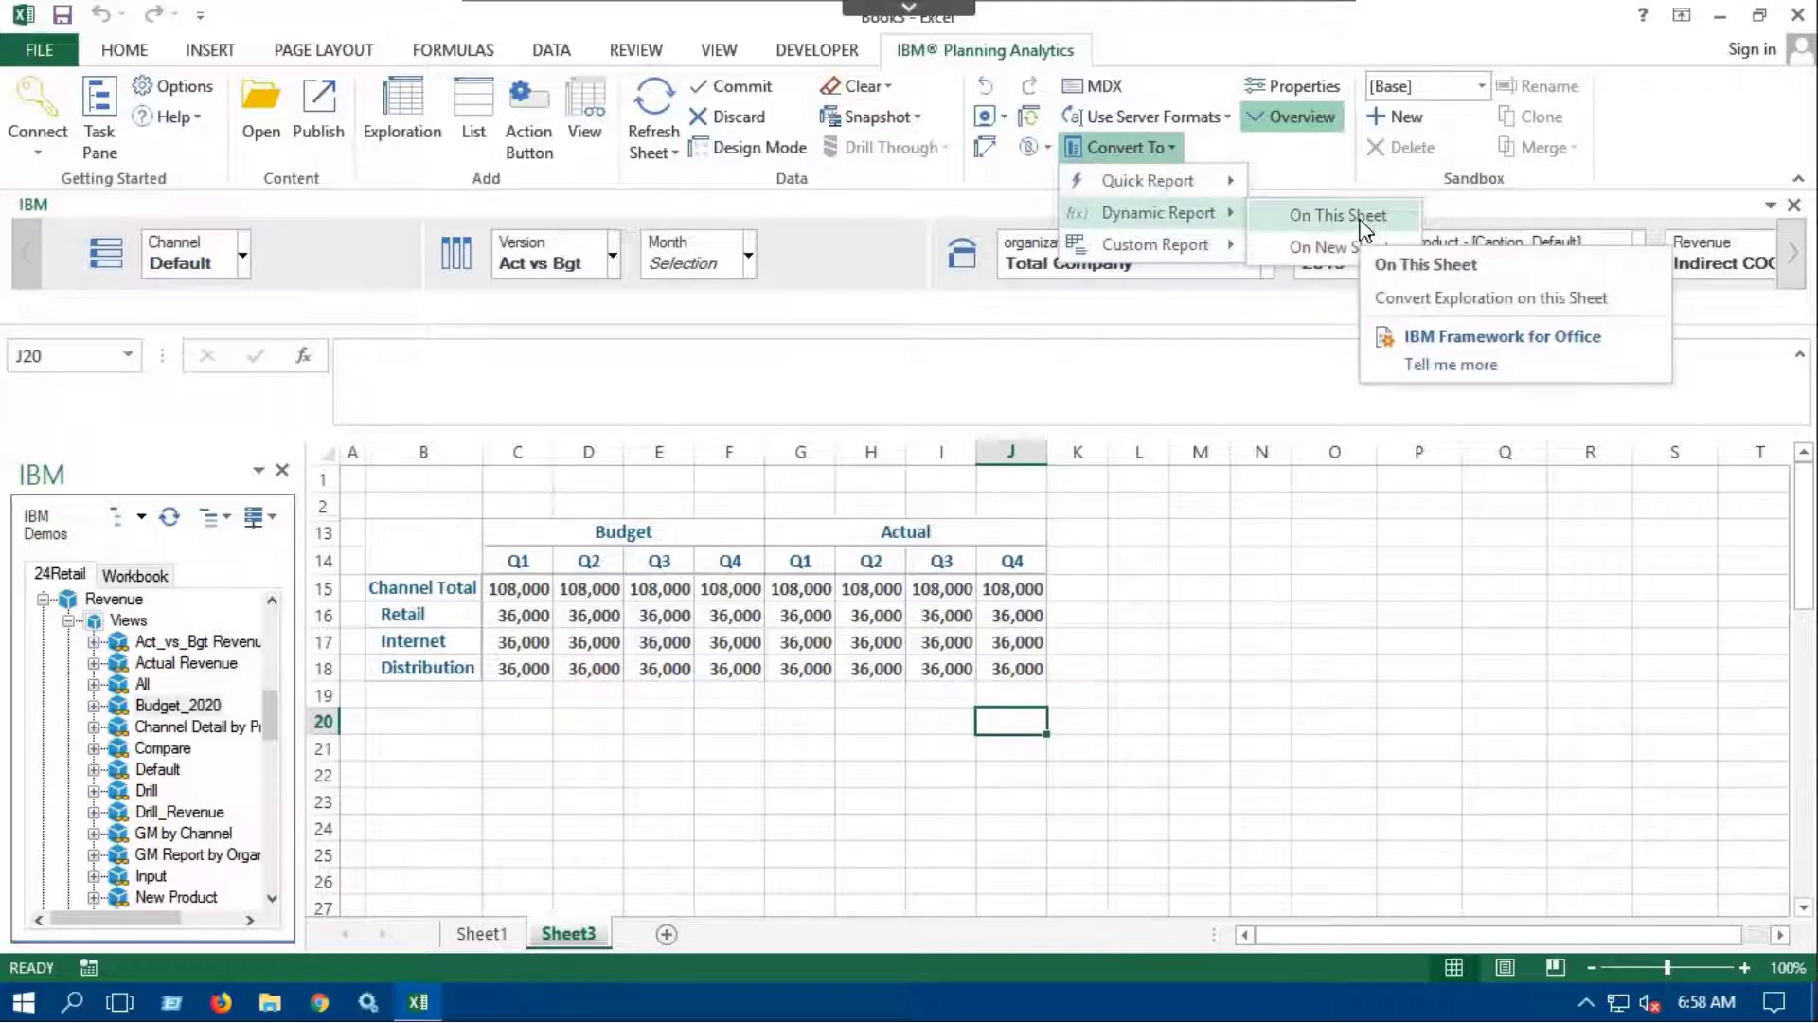
pyautogui.click(1360, 225)
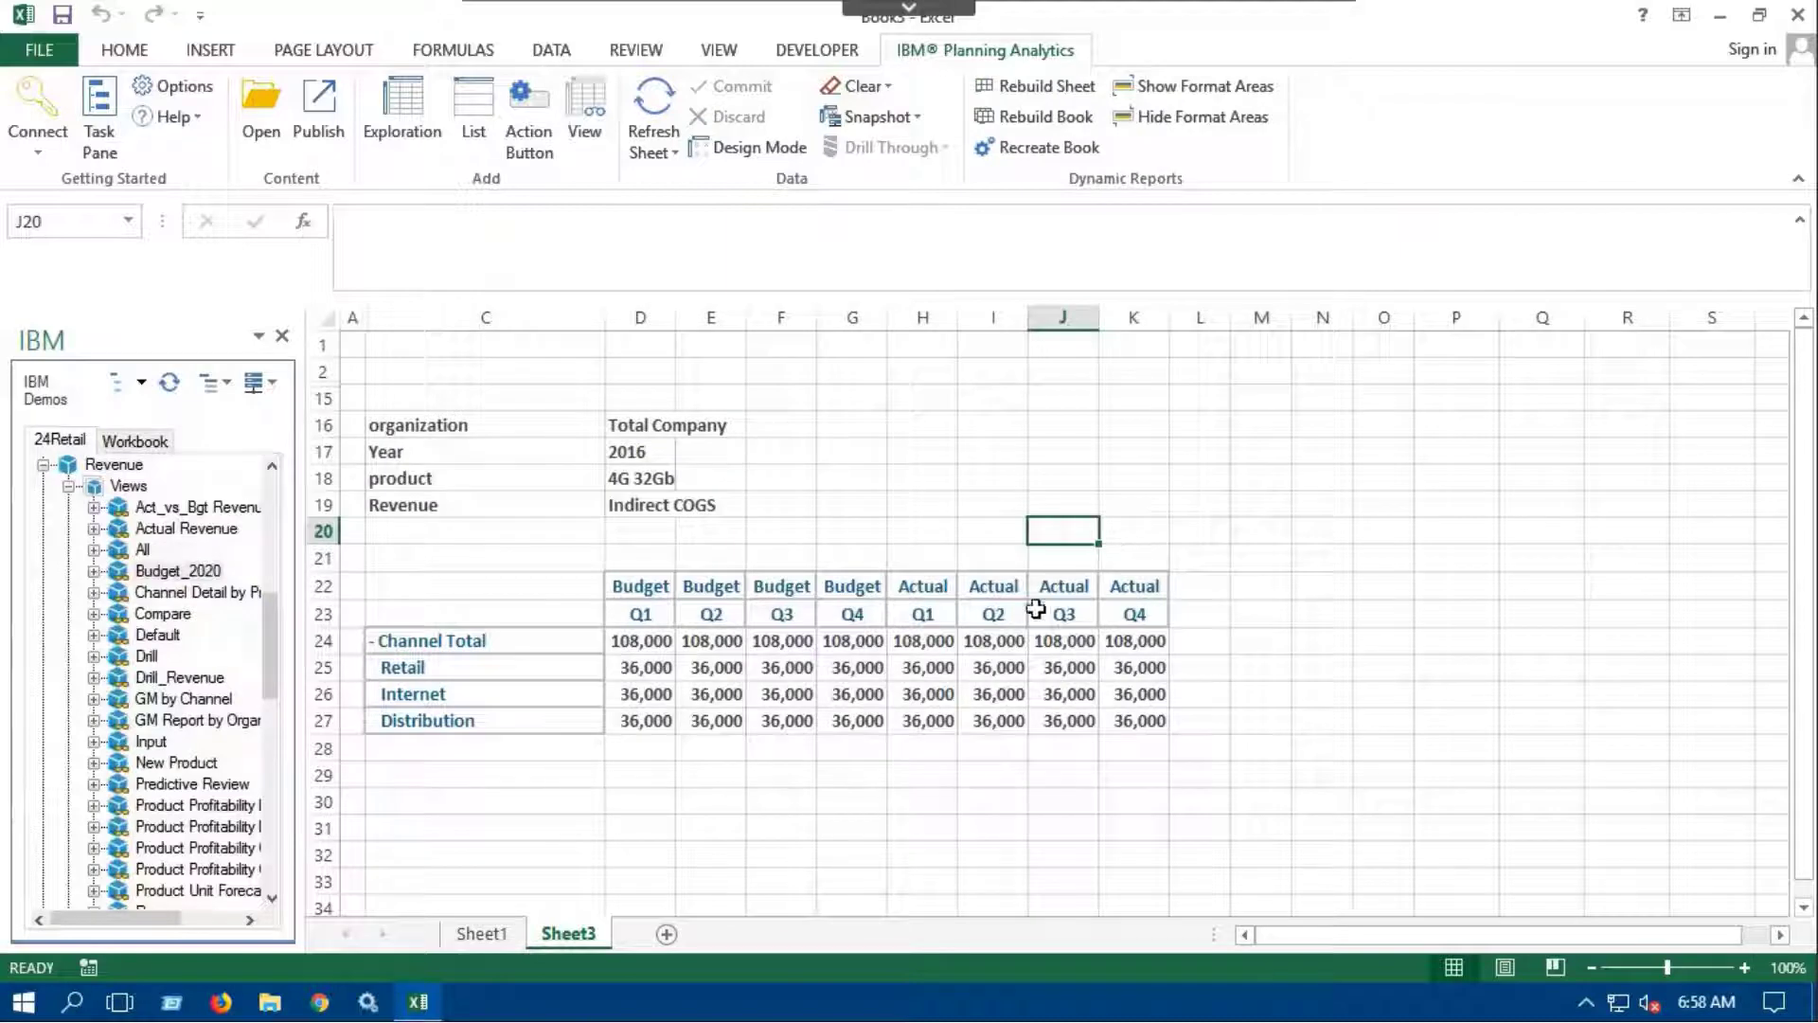
# Step: Check the formulas behind data, row label and Channel Total cells, then begin Save As
pyautogui.click(732, 706)
pyautogui.click(660, 743)
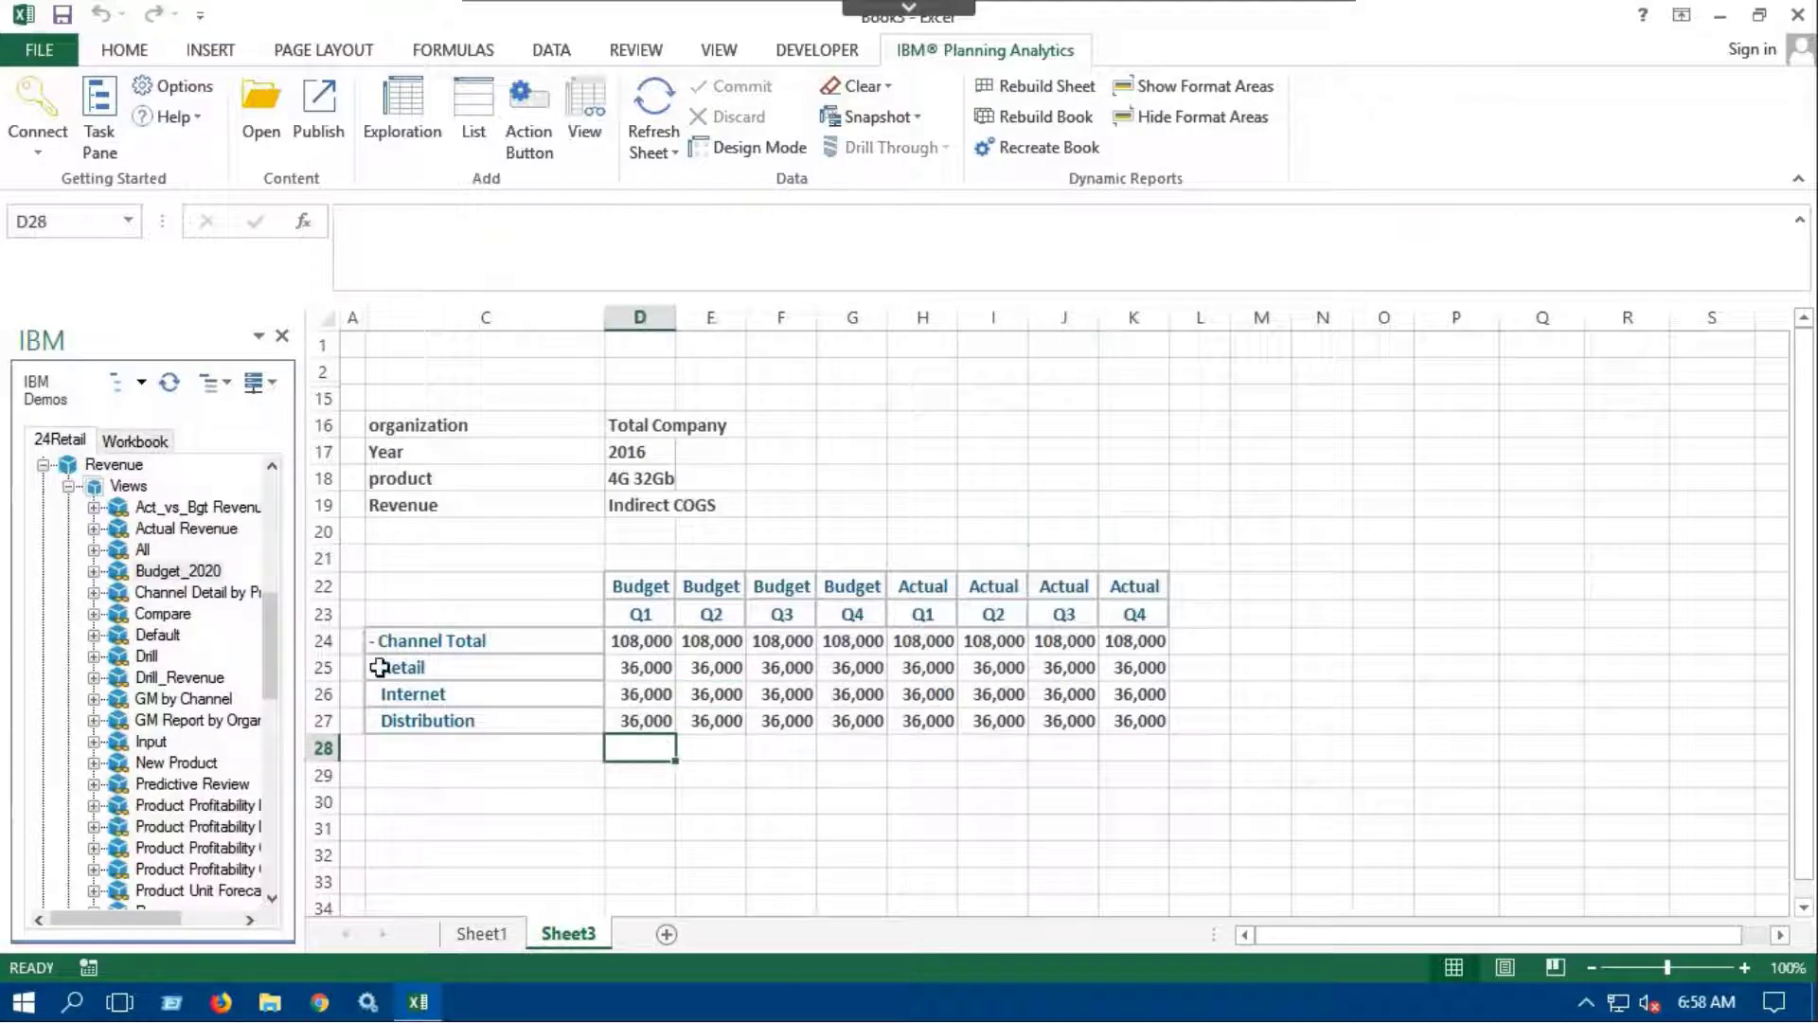
pyautogui.click(377, 640)
pyautogui.press('Left')
pyautogui.click(378, 641)
pyautogui.click(640, 852)
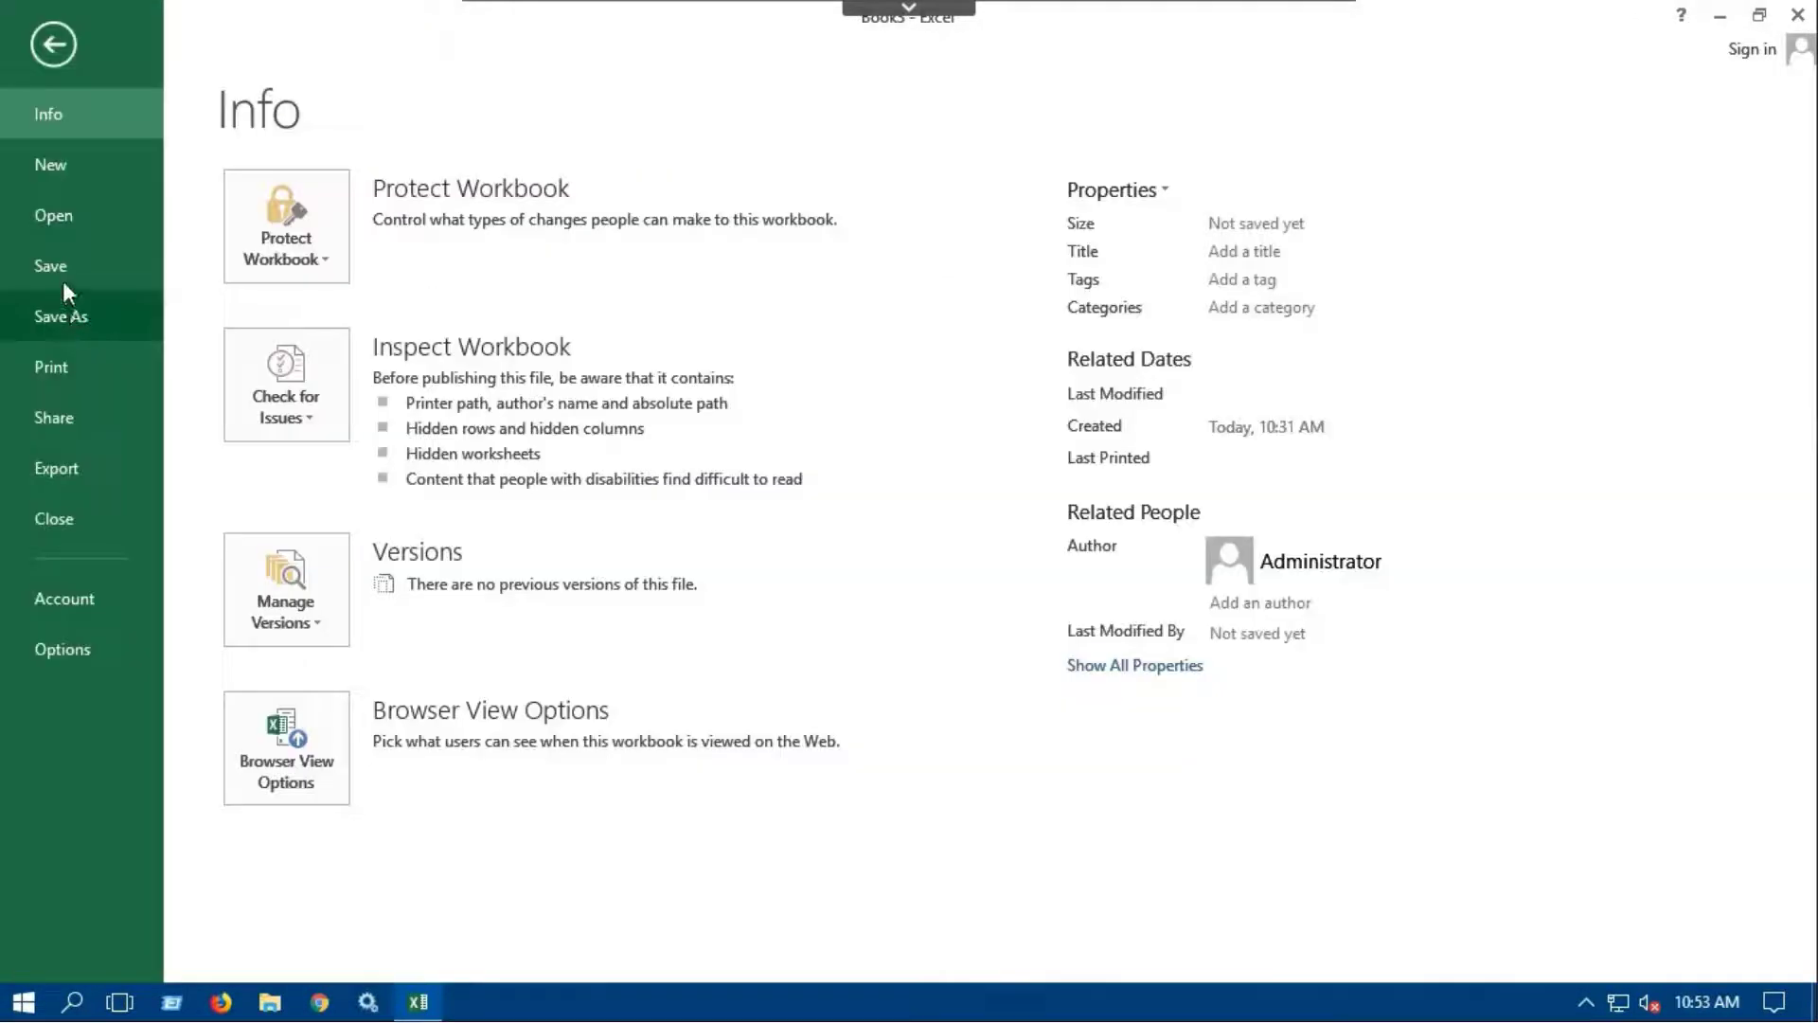
pyautogui.click(63, 312)
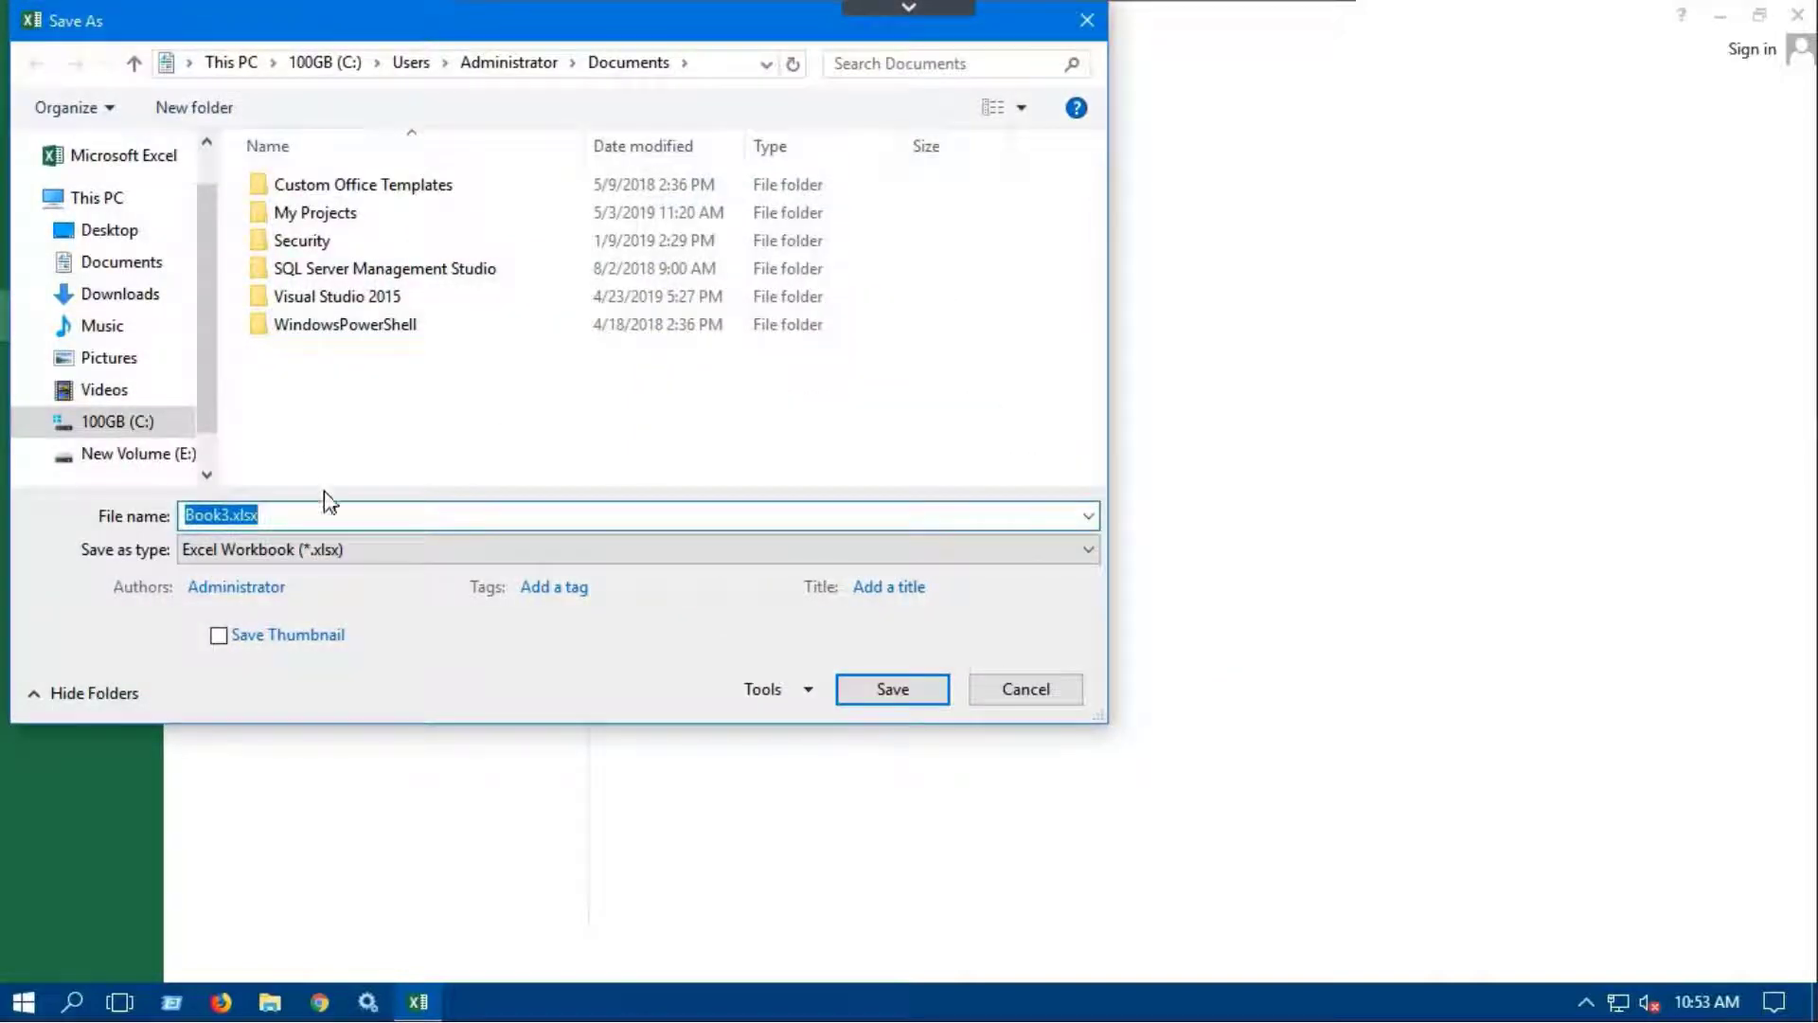
# Step: Save the workbook to the Desktop as 'Dynamic report.xlsx' and check a data value's formula
pyautogui.click(109, 228)
pyautogui.write('D')
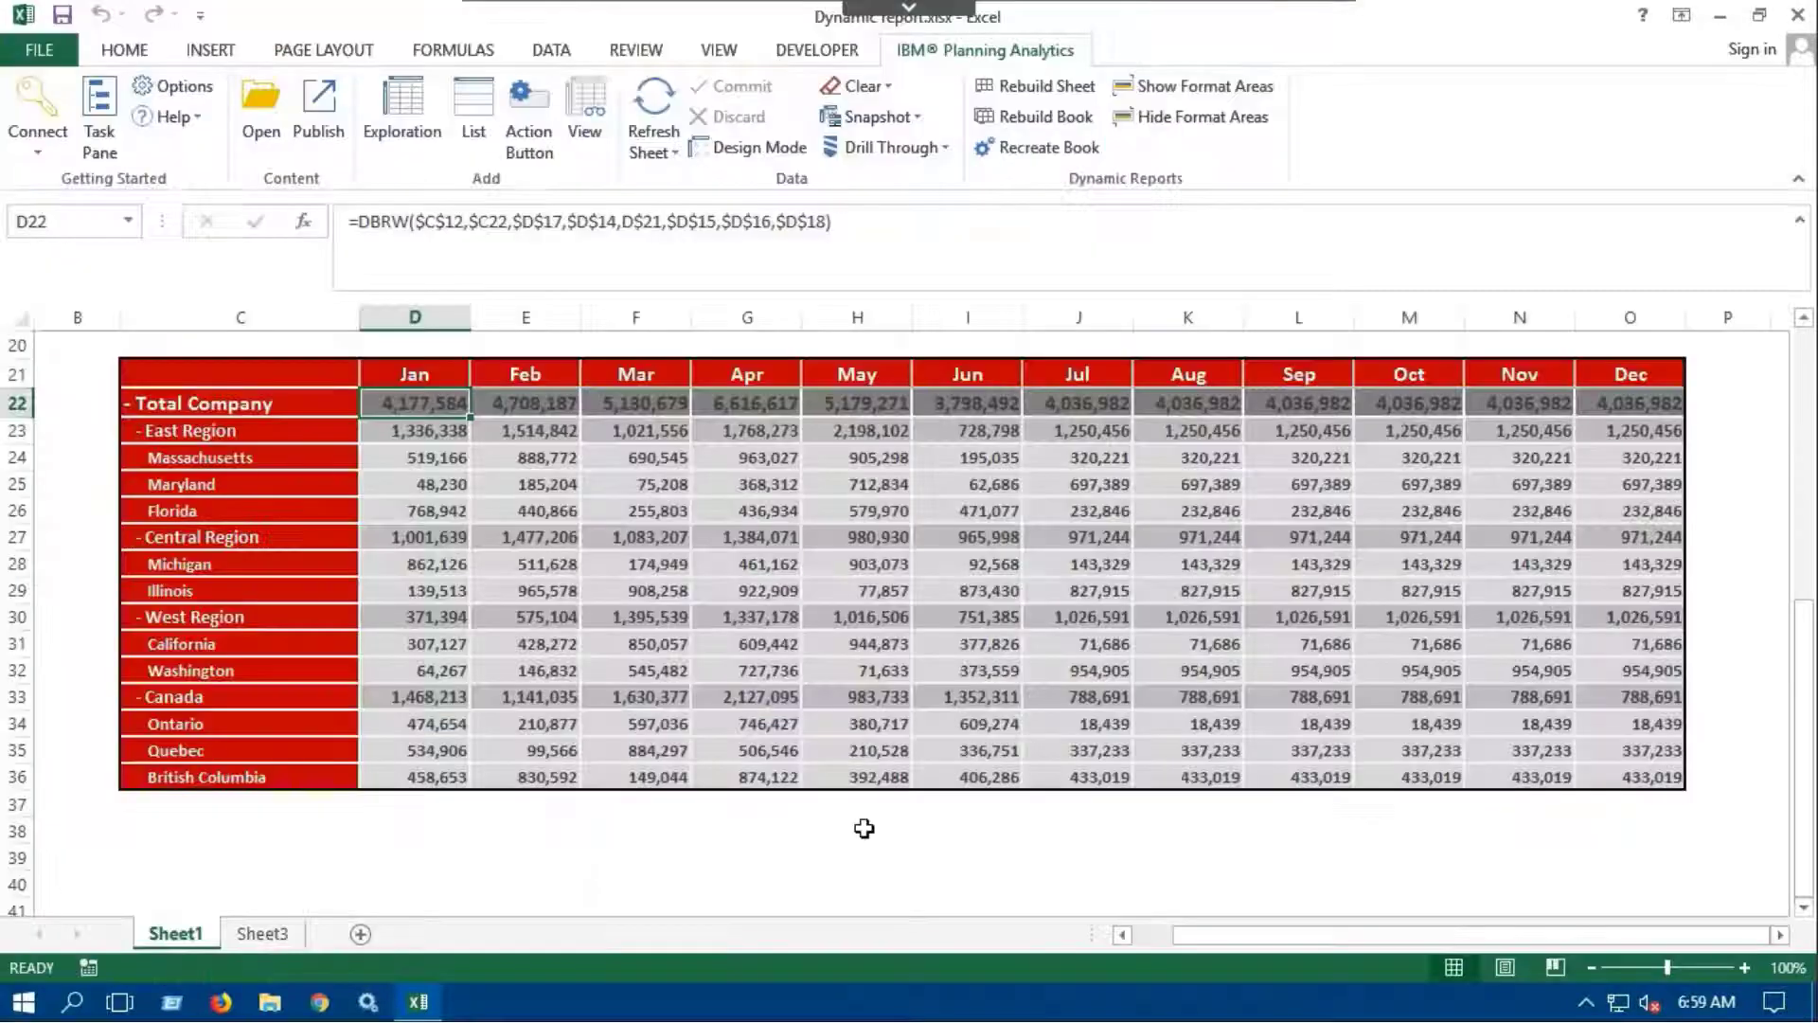
pyautogui.click(886, 729)
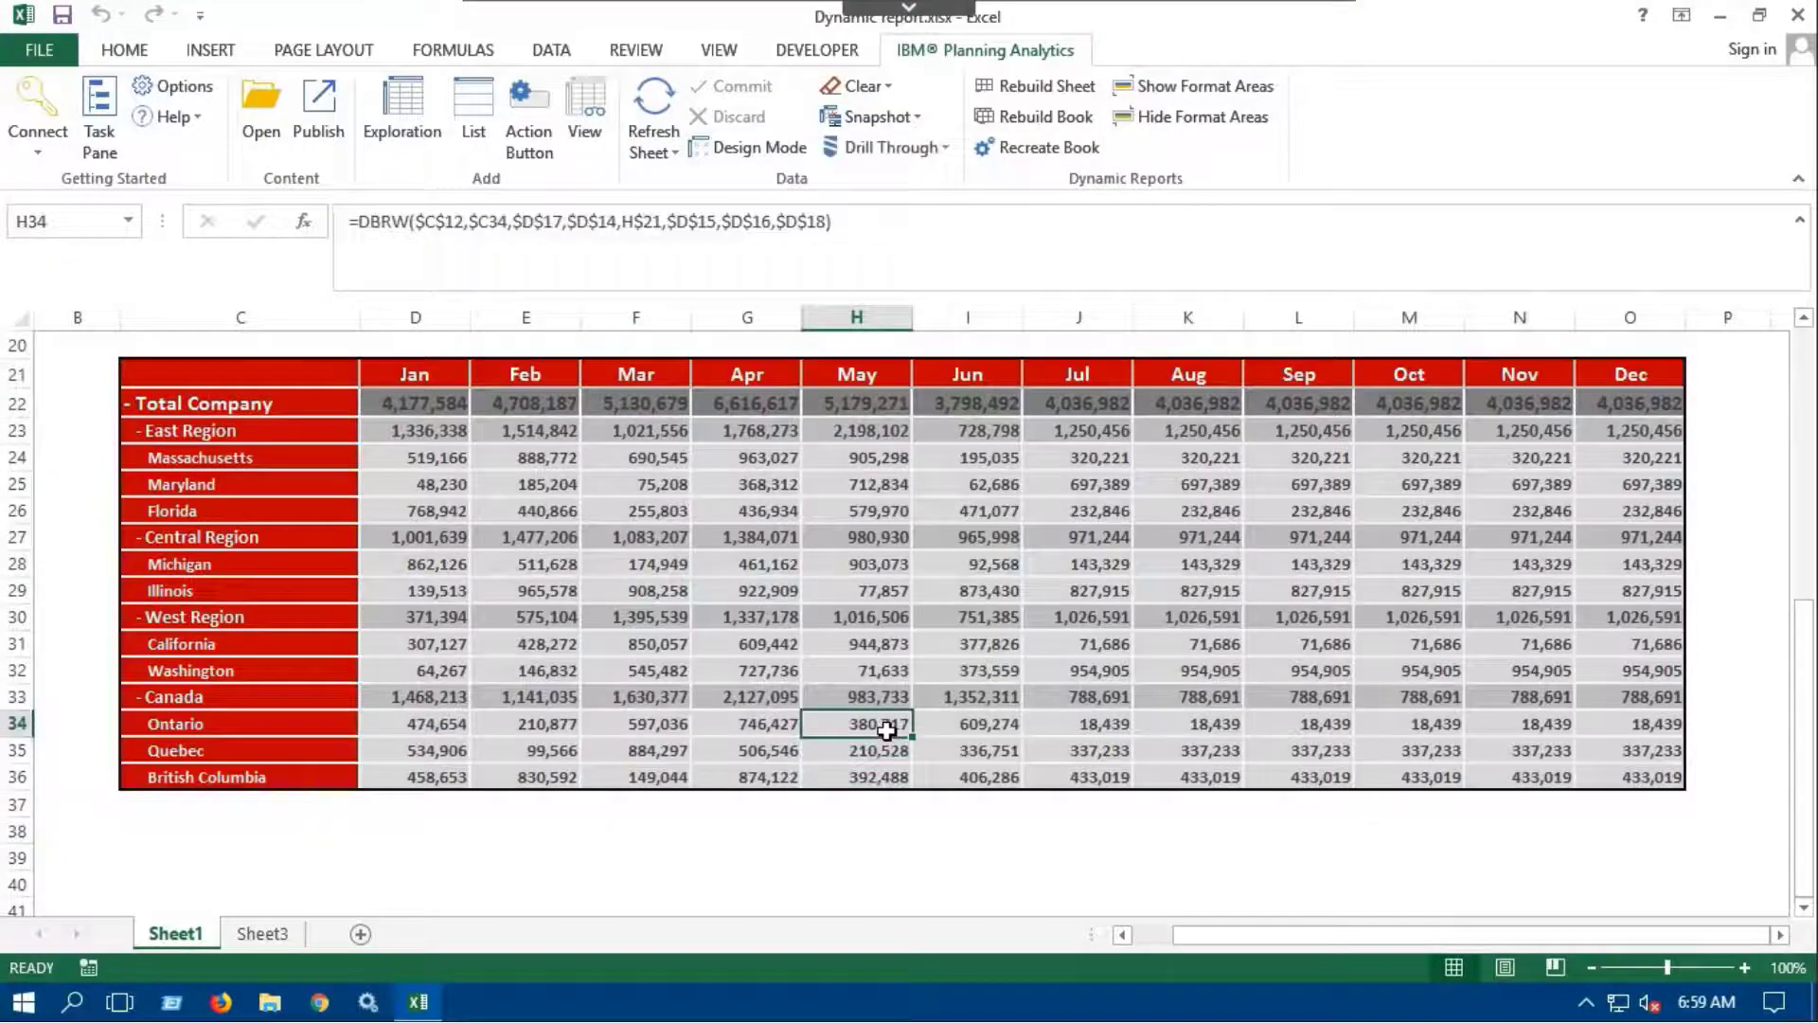